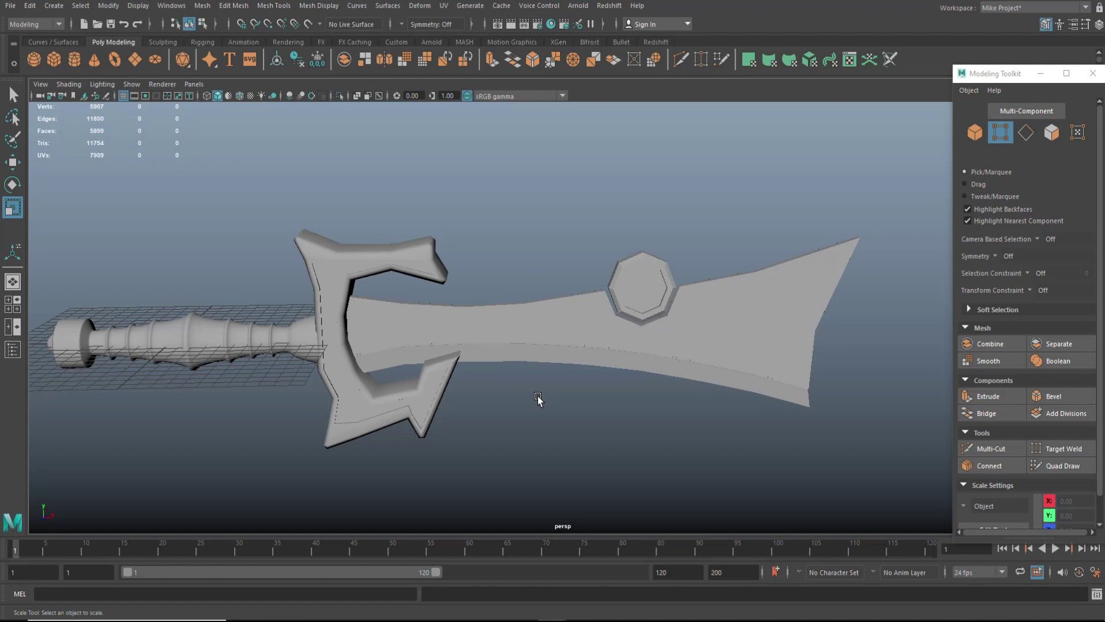
Step: Select the guard, blade, handle and octagonal disc in turn to check which meshes are separate
{"action": "left_click", "coordinate": [427, 272]}
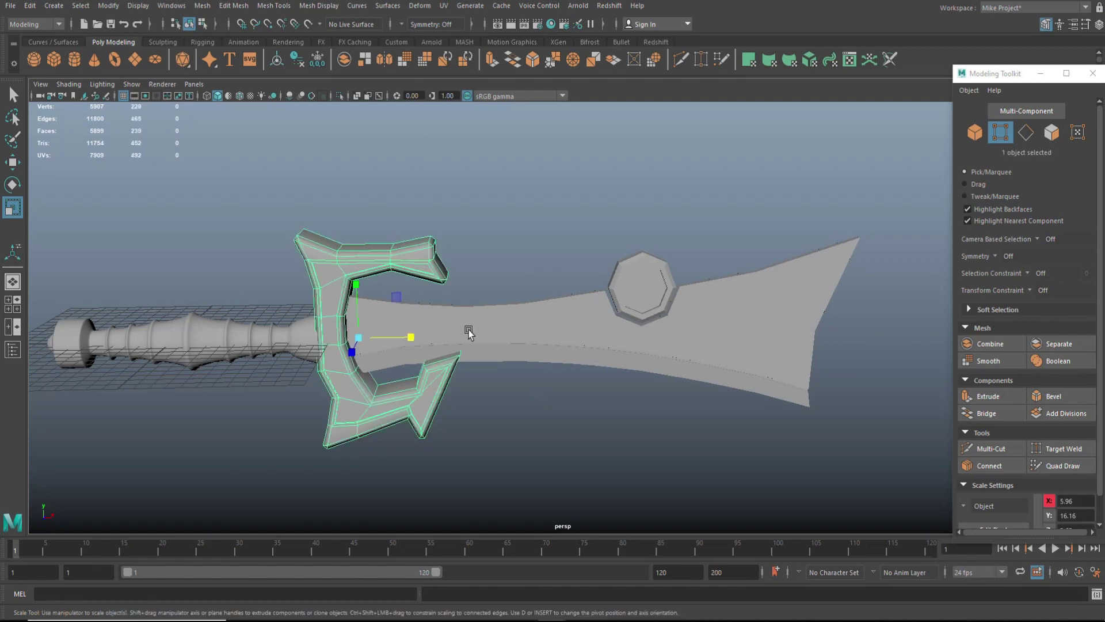
{"action": "left_click", "coordinate": [531, 317]}
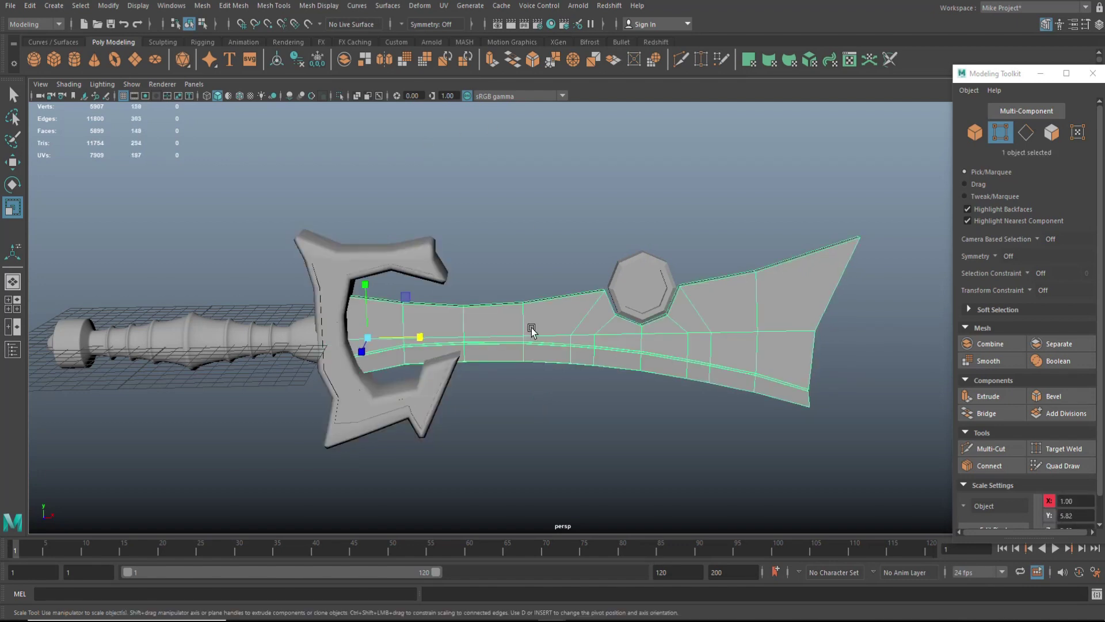
{"action": "left_click", "coordinate": [198, 341]}
{"action": "left_click", "coordinate": [636, 272]}
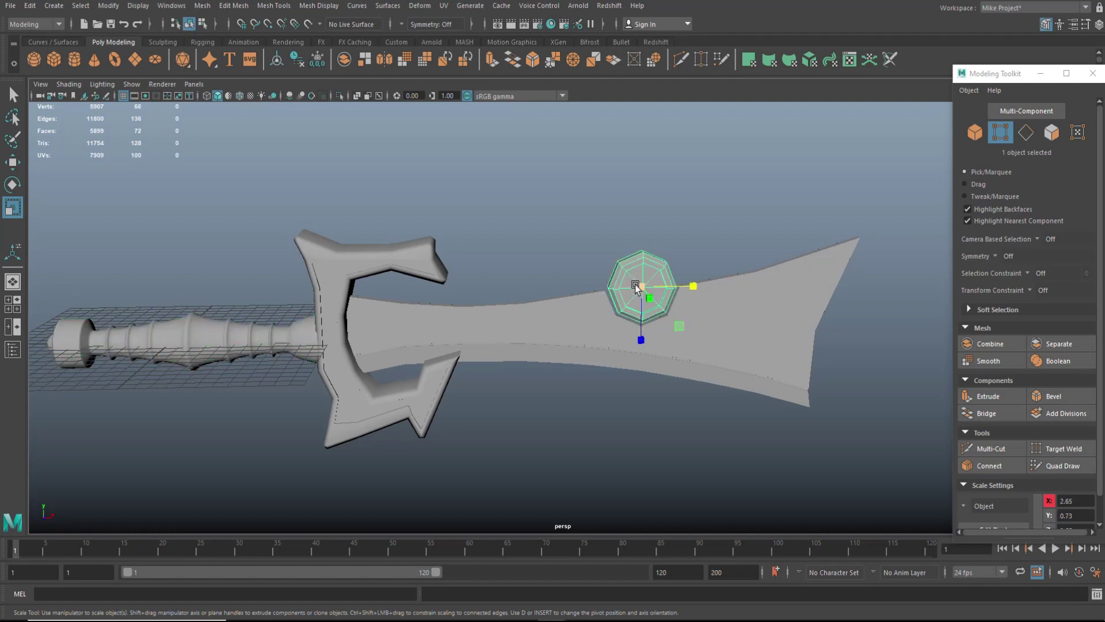
{"action": "left_click", "coordinate": [431, 266]}
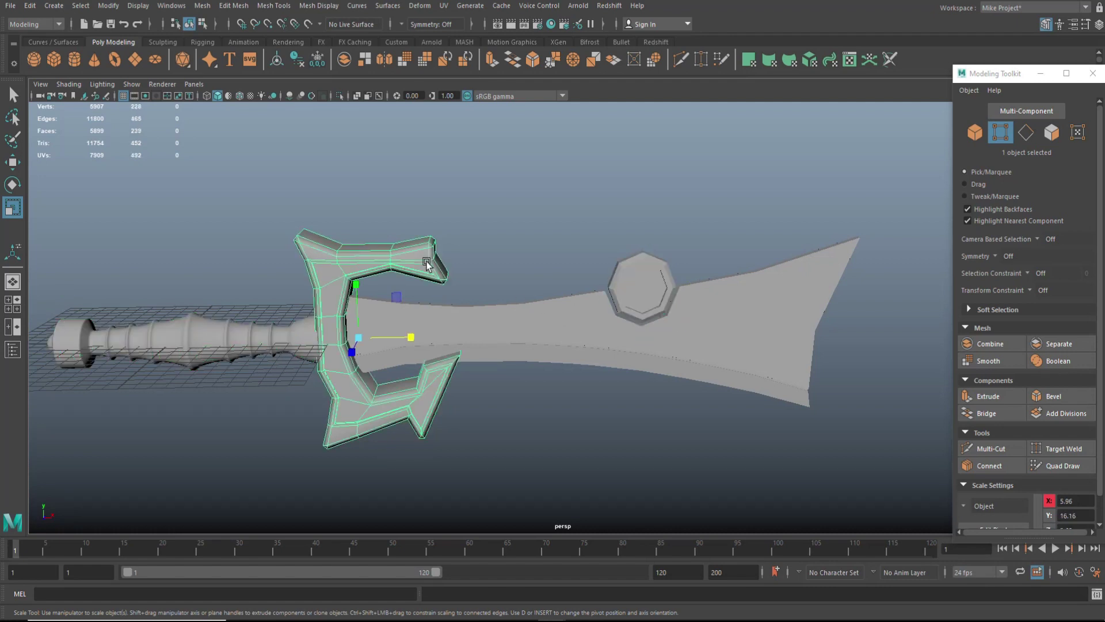
Step: Hide the handle, the blade and the octagonal disc so that only the guard is shown
{"action": "left_click", "coordinate": [247, 344]}
{"action": "key", "text": "h"}
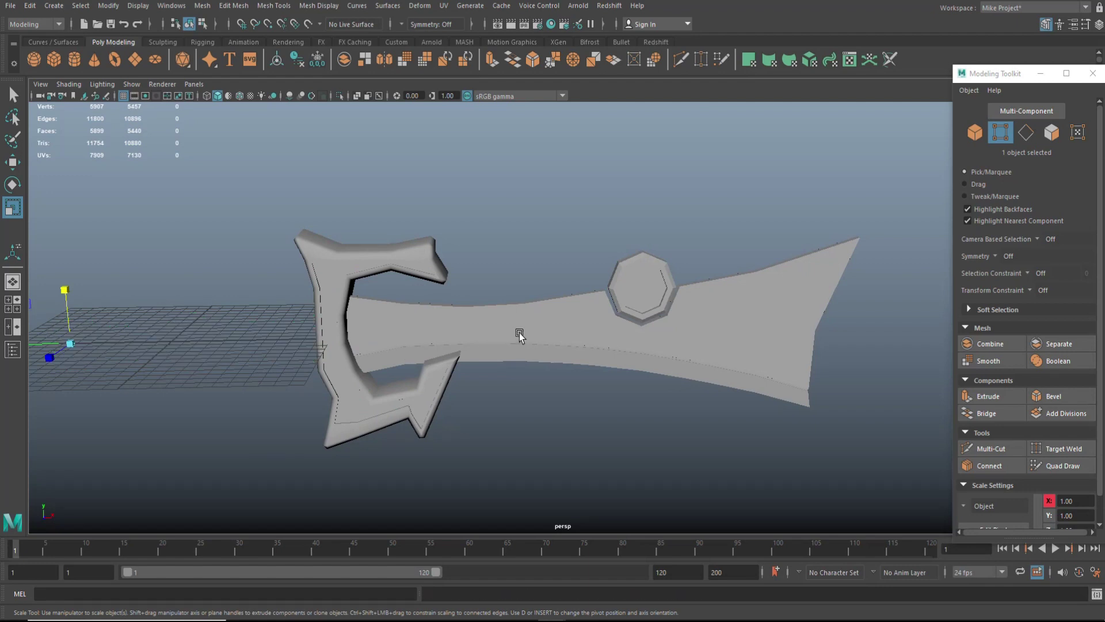
{"action": "left_click", "coordinate": [520, 333]}
{"action": "key", "text": "h"}
{"action": "left_click", "coordinate": [628, 287]}
{"action": "key", "text": "h"}
Step: Reshape the guard's upper prong in the front view by moving its inner tip down and out and its outer corner vertices into a spike
{"action": "left_click", "coordinate": [374, 265]}
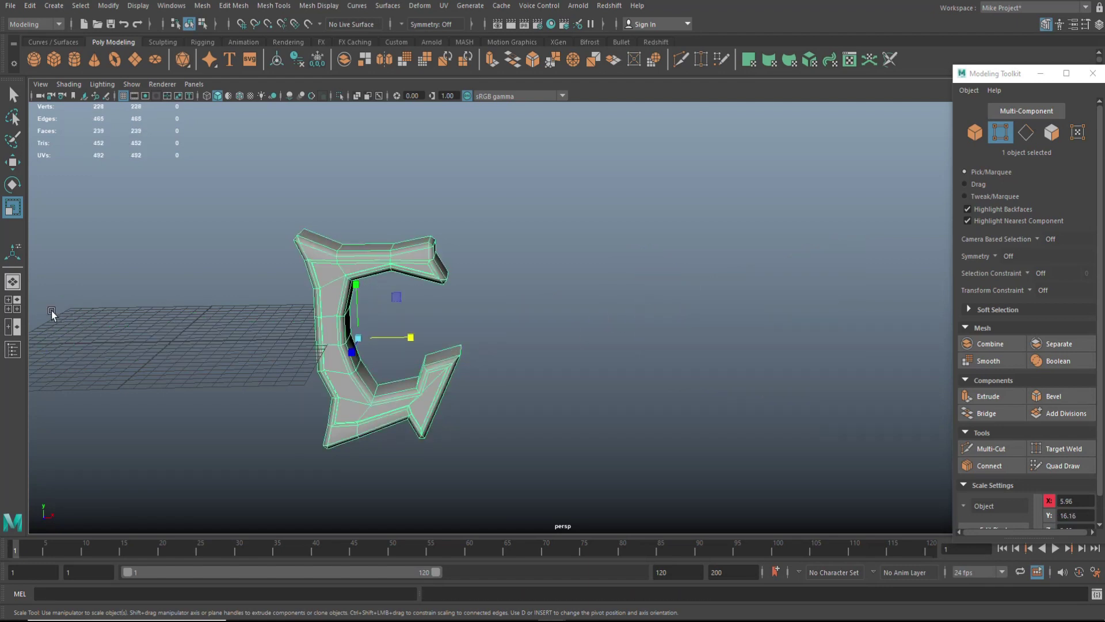
{"action": "left_click", "coordinate": [9, 300]}
{"action": "key", "text": "space"}
{"action": "right_click", "coordinate": [335, 266]}
{"action": "left_click_drag", "start_coordinate": [264, 327], "coordinate": [371, 273]}
{"action": "key", "text": "w"}
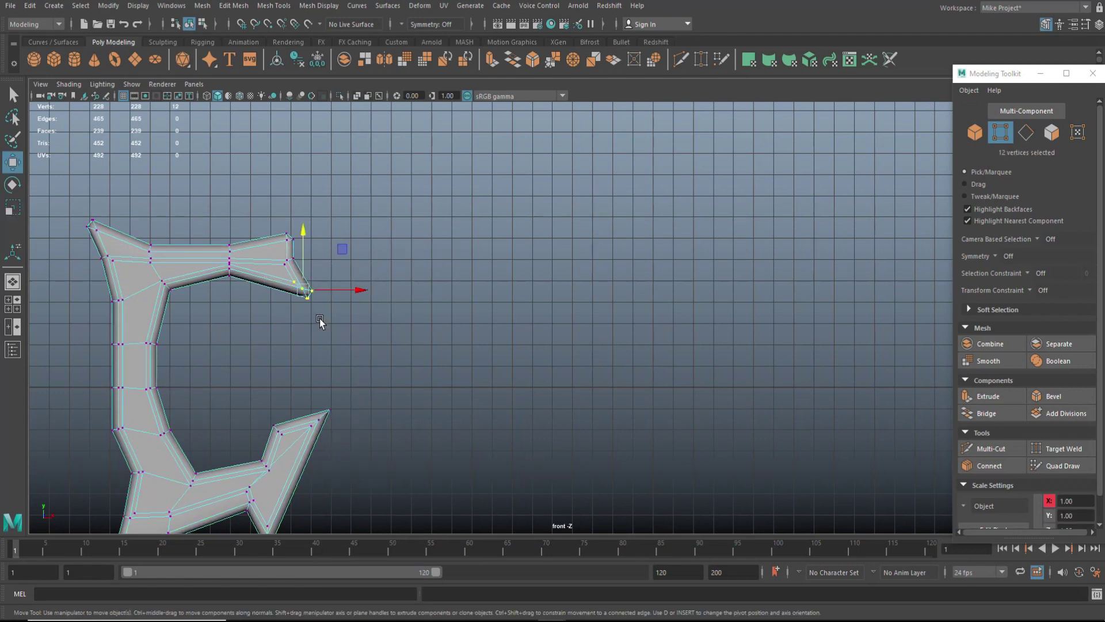
{"action": "left_click_drag", "start_coordinate": [305, 292], "coordinate": [329, 311]}
{"action": "left_click_drag", "start_coordinate": [269, 213], "coordinate": [302, 226]}
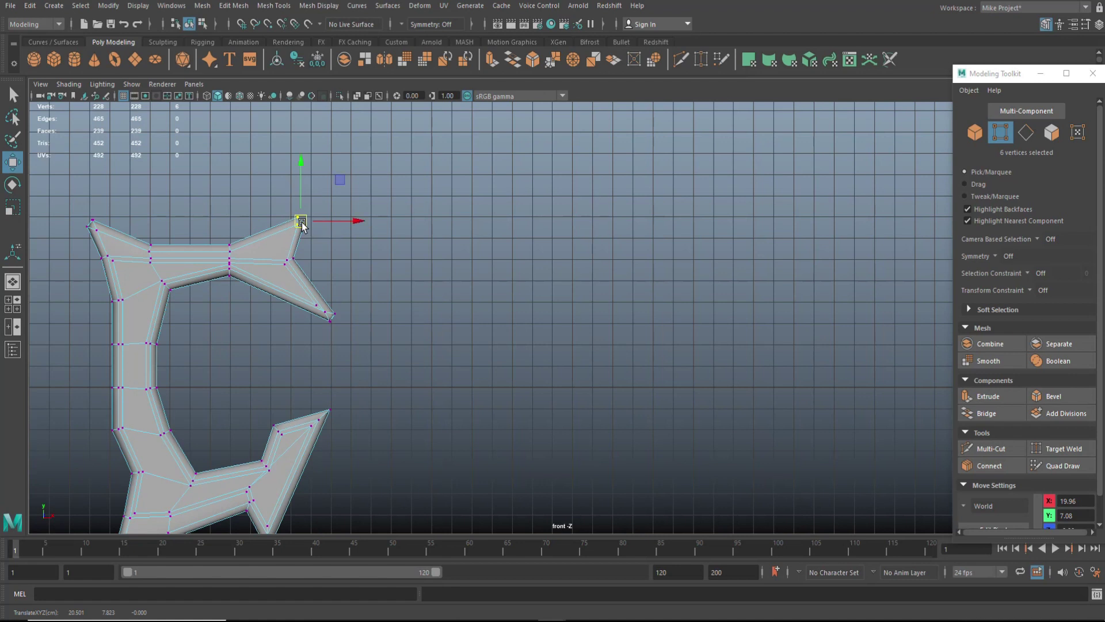
Step: Show all hidden objects and pull the guard's upper spike tip slightly back toward the handle, to about X 19.50, Y 8.00
{"action": "left_click", "coordinate": [137, 7]}
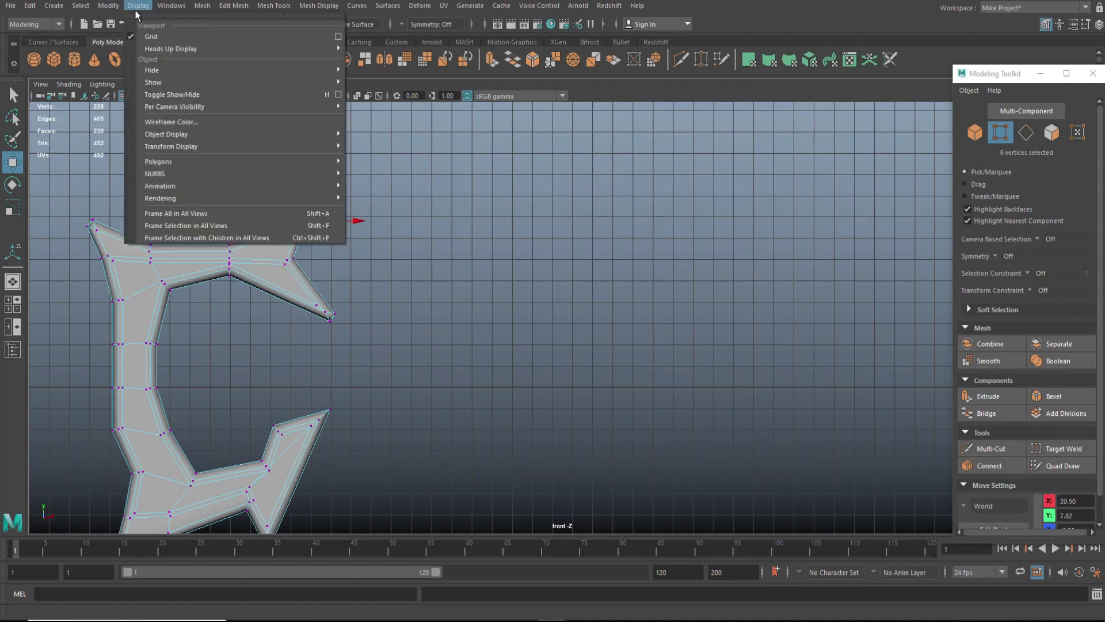
{"action": "mouse_move", "coordinate": [207, 83]}
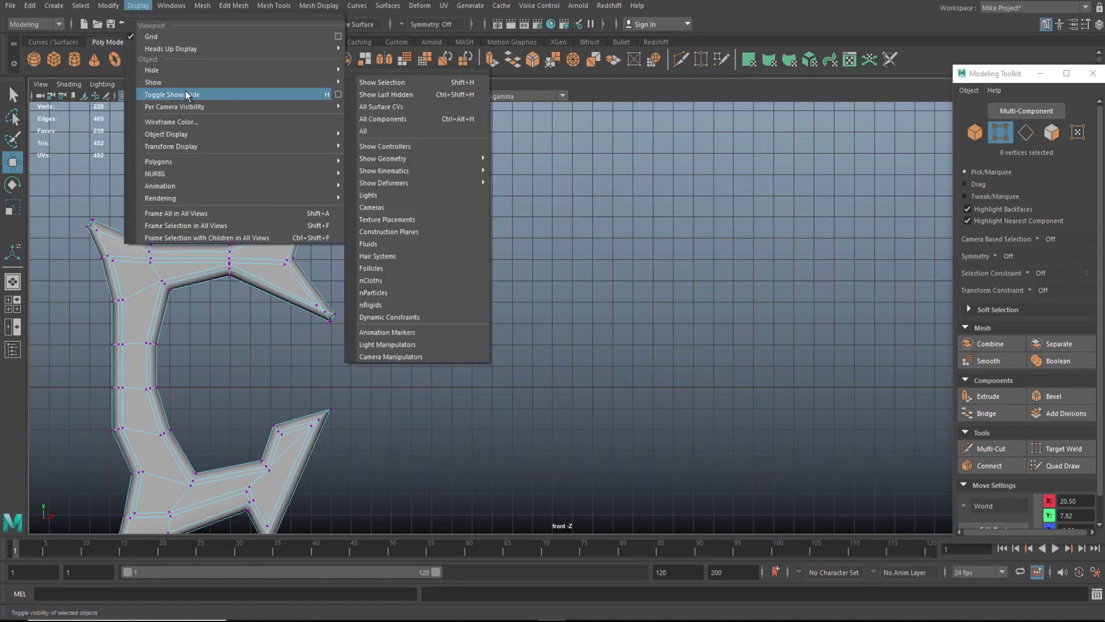
{"action": "left_click", "coordinate": [384, 136]}
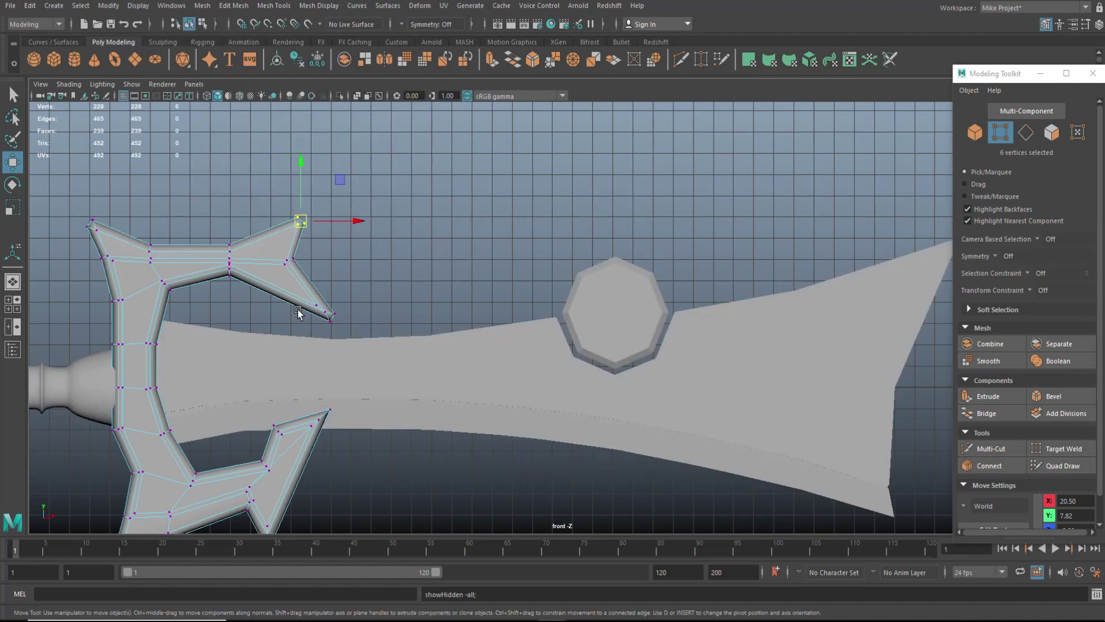
{"action": "left_click_drag", "start_coordinate": [300, 223], "coordinate": [281, 220]}
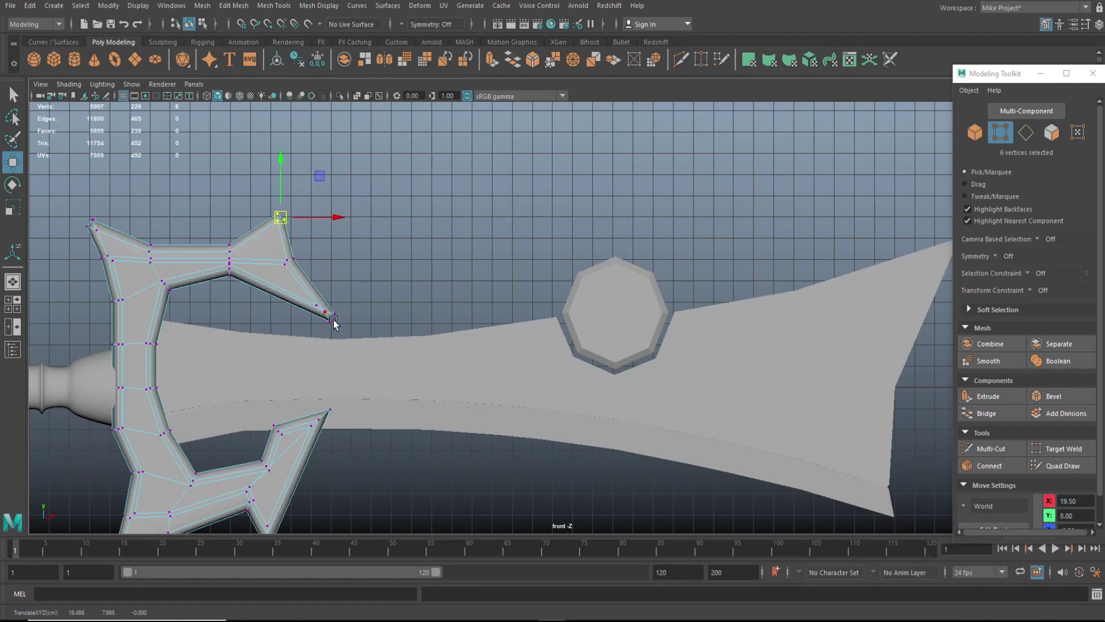
Step: Return to object mode and hide the guard, handle and octagonal disc, leaving only the blade shown
{"action": "right_click_drag", "start_coordinate": [169, 262], "coordinate": [225, 264]}
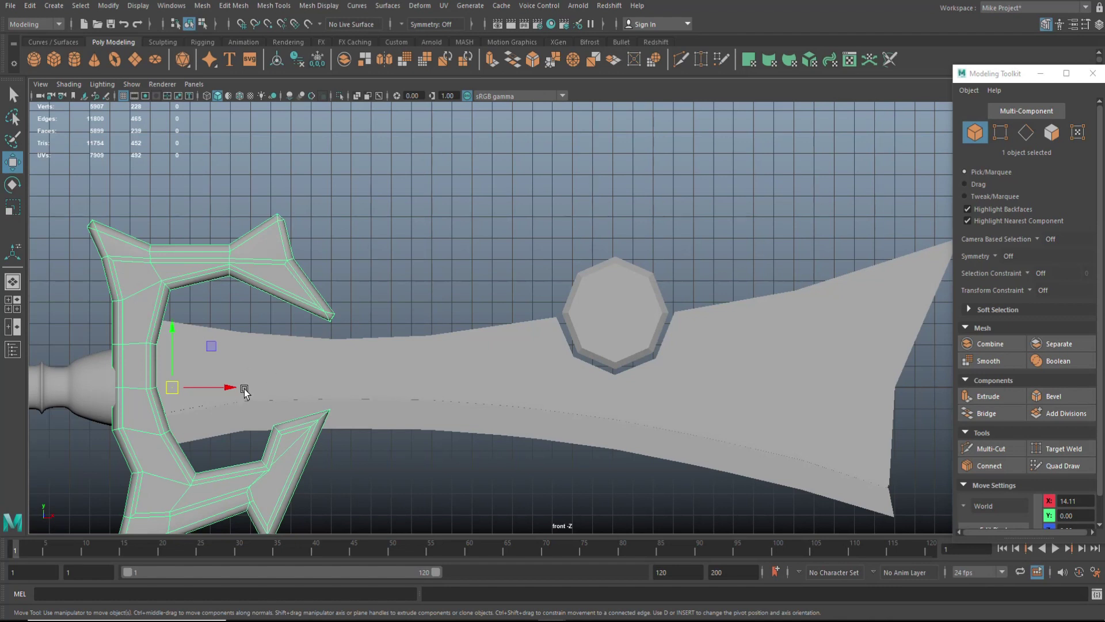
{"action": "key", "text": "h"}
{"action": "left_click", "coordinate": [91, 398]}
{"action": "key", "text": "h"}
{"action": "left_click", "coordinate": [651, 313]}
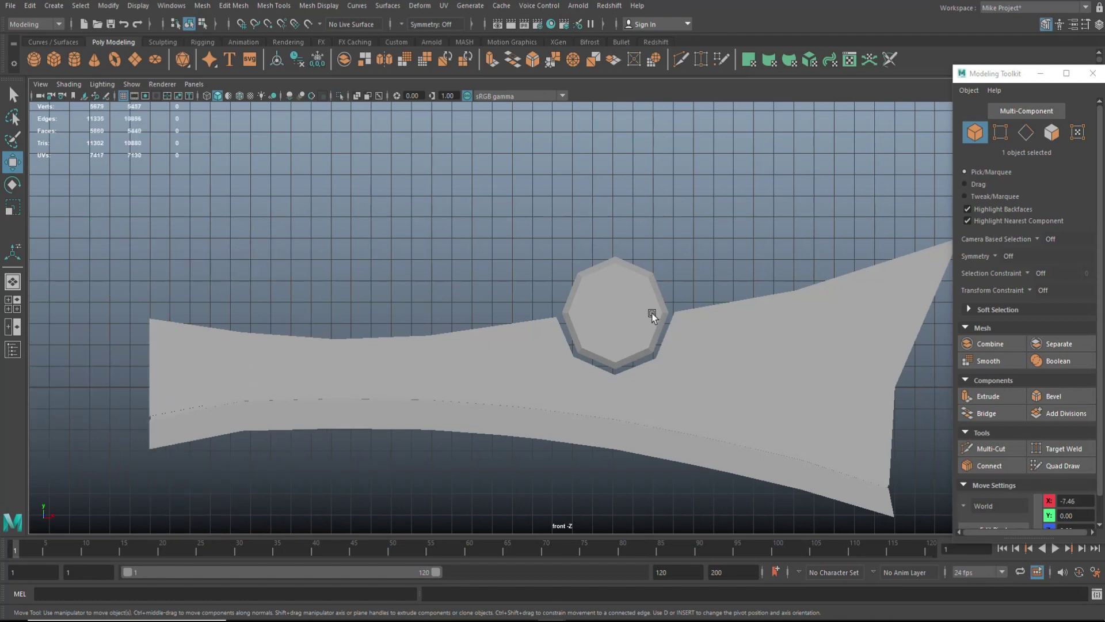
{"action": "key", "text": "h"}
Step: Select all blade faces above the centre line on both the front and back sides
{"action": "left_click", "coordinate": [481, 396]}
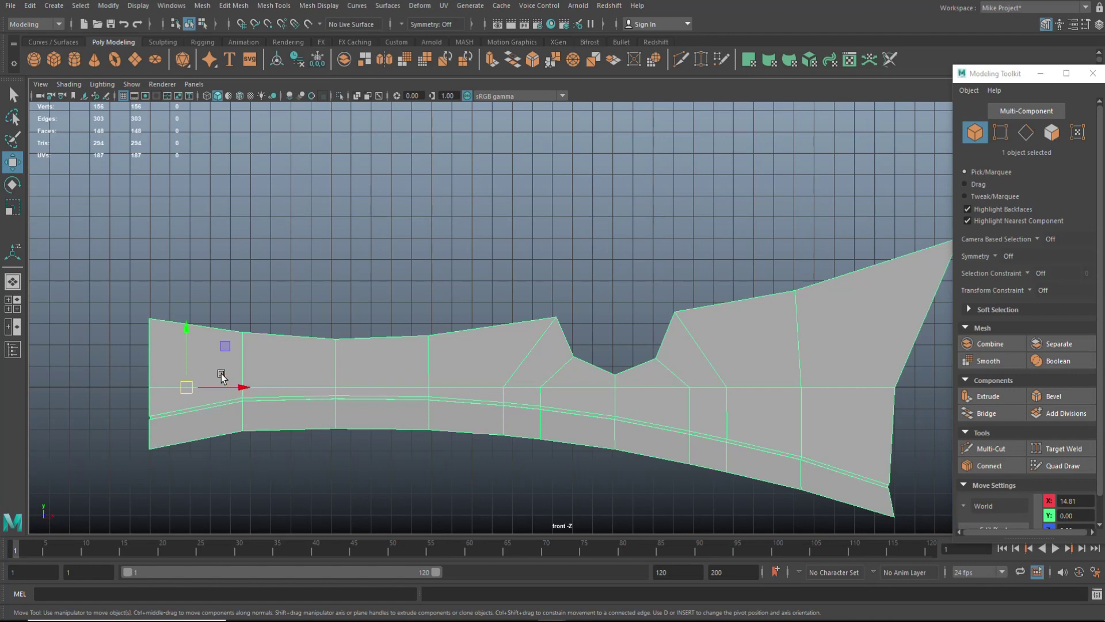
{"action": "right_click_drag", "start_coordinate": [168, 343], "coordinate": [191, 364]}
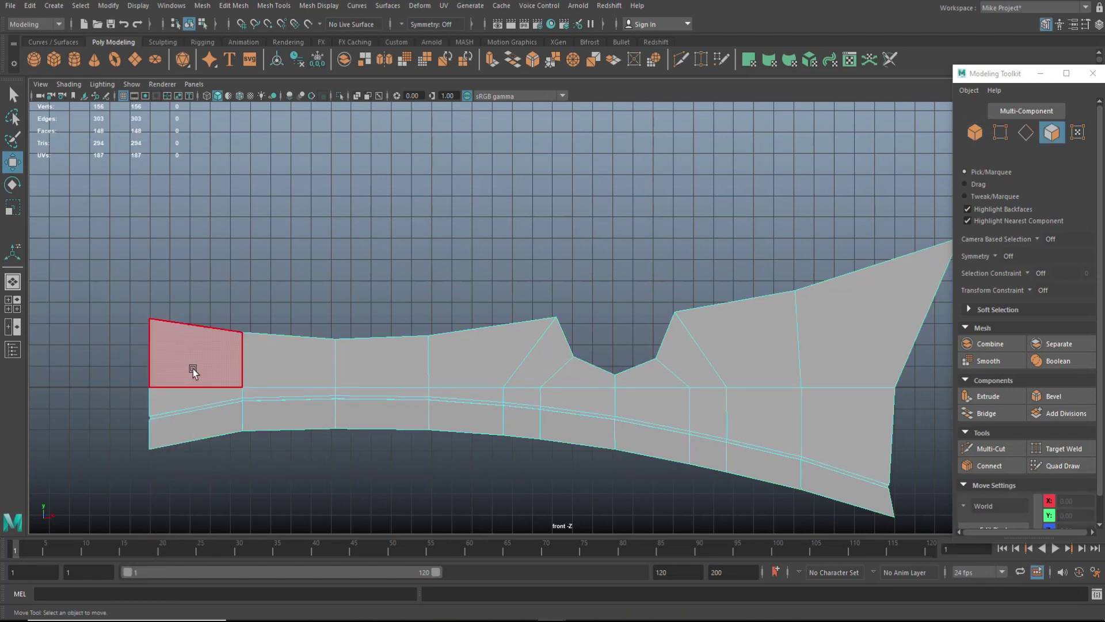
{"action": "left_click_drag", "start_coordinate": [188, 366], "coordinate": [488, 355]}
{"action": "left_click_drag", "start_coordinate": [611, 375], "coordinate": [875, 341]}
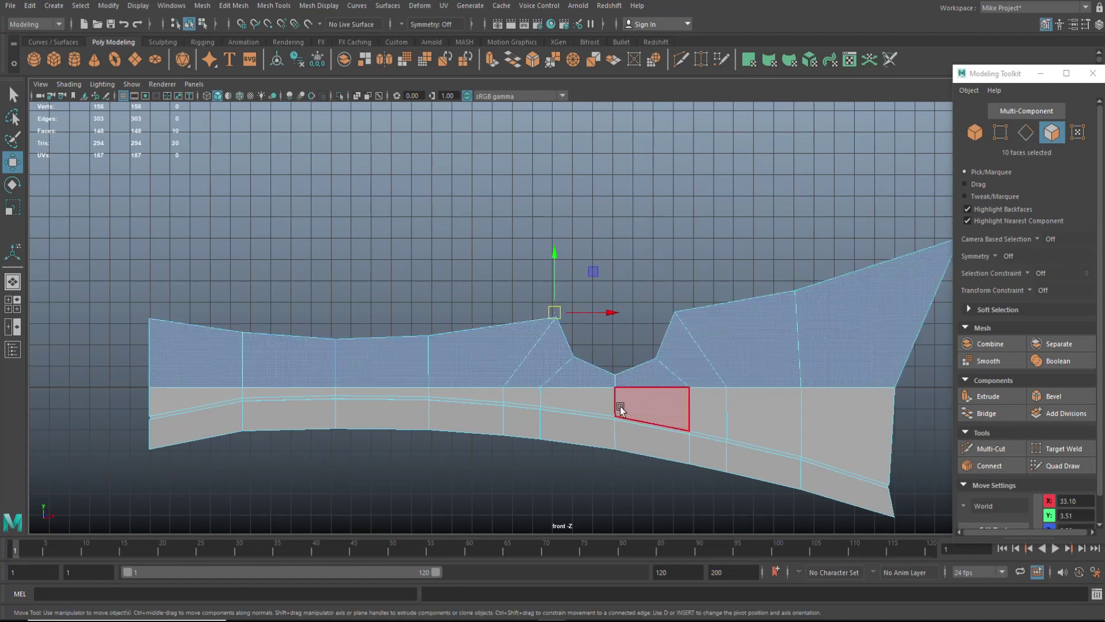
{"action": "left_click", "coordinate": [13, 304]}
{"action": "key", "text": "space"}
{"action": "left_click_drag", "start_coordinate": [717, 312], "coordinate": [504, 328], "text": "alt"}
{"action": "mouse_move", "coordinate": [407, 286]}
{"action": "left_mouse_down"}
{"action": "mouse_move", "coordinate": [363, 306]}
{"action": "mouse_move", "coordinate": [516, 315]}
{"action": "left_mouse_up"}
{"action": "mouse_move", "coordinate": [578, 296]}
{"action": "left_mouse_down"}
{"action": "mouse_move", "coordinate": [703, 296]}
{"action": "mouse_move", "coordinate": [696, 306]}
{"action": "left_mouse_up"}
{"action": "left_click_drag", "start_coordinate": [441, 426], "coordinate": [585, 428], "text": "alt"}
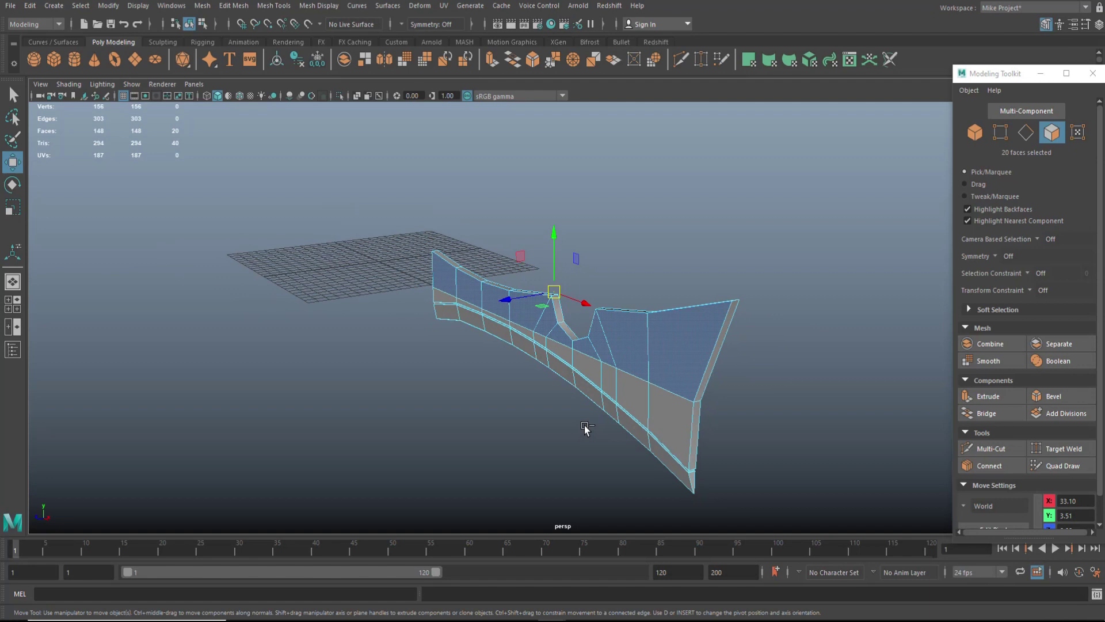
Step: Extrude the selected upper blade faces with a thickness of 0.1
{"action": "key", "text": "ctrl+e"}
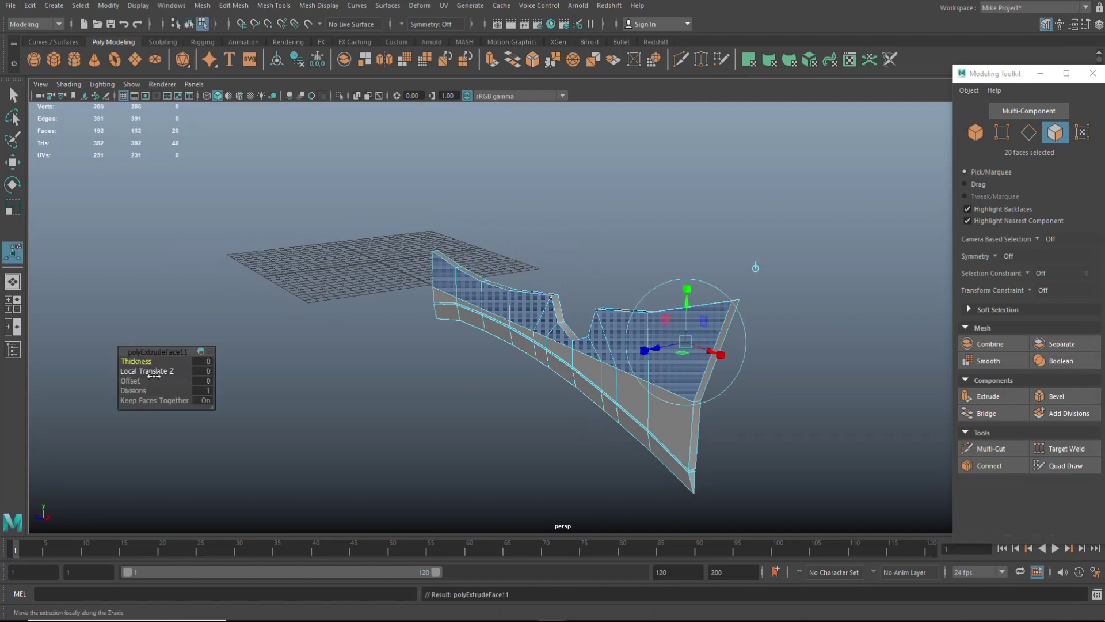
{"action": "left_click_drag", "start_coordinate": [137, 361], "coordinate": [138, 361]}
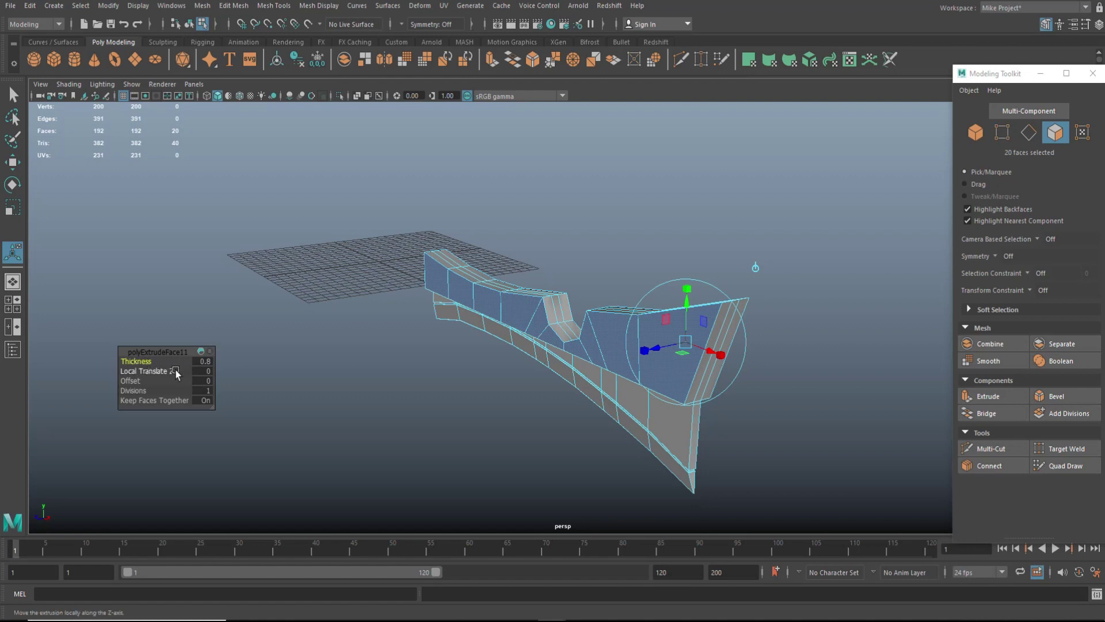
{"action": "left_click", "coordinate": [202, 361]}
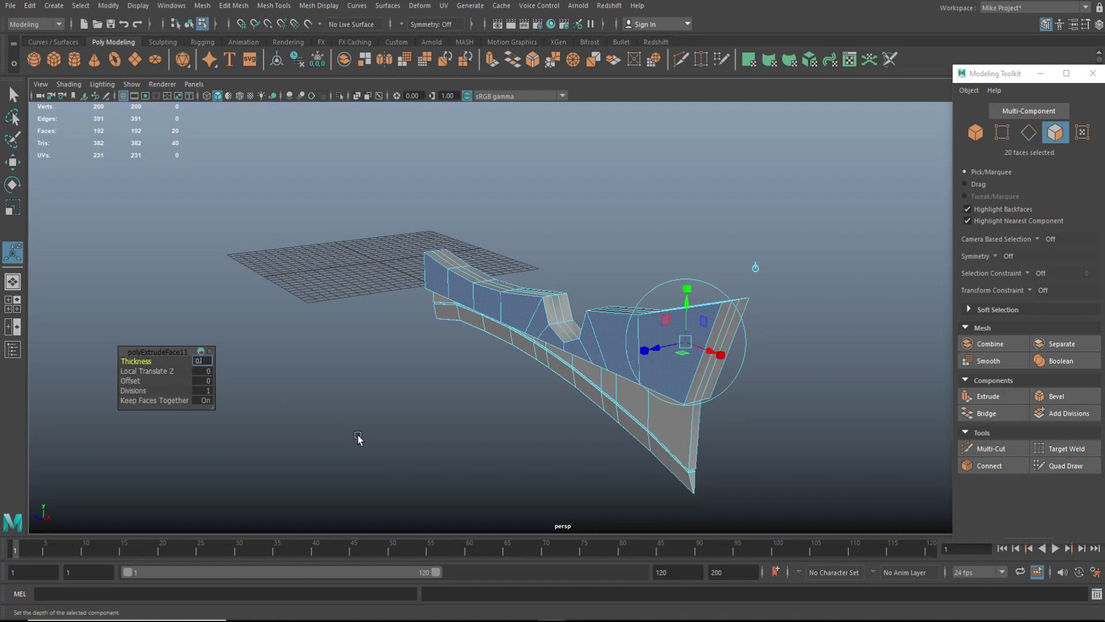
{"action": "key", "text": "Return"}
Step: Select the edge rows along the blade's centre line on both sides and scale them outward across the blade's thickness
{"action": "left_click_drag", "start_coordinate": [358, 438], "coordinate": [460, 423], "text": "alt"}
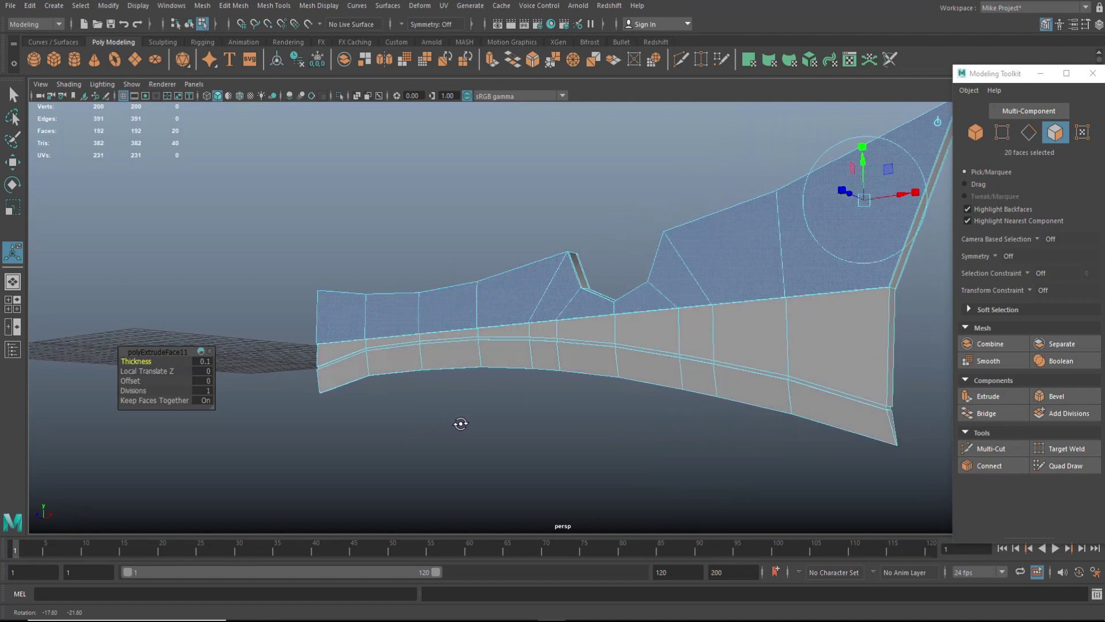
{"action": "right_click_drag", "start_coordinate": [345, 296], "coordinate": [340, 278]}
{"action": "double_click", "coordinate": [342, 340]}
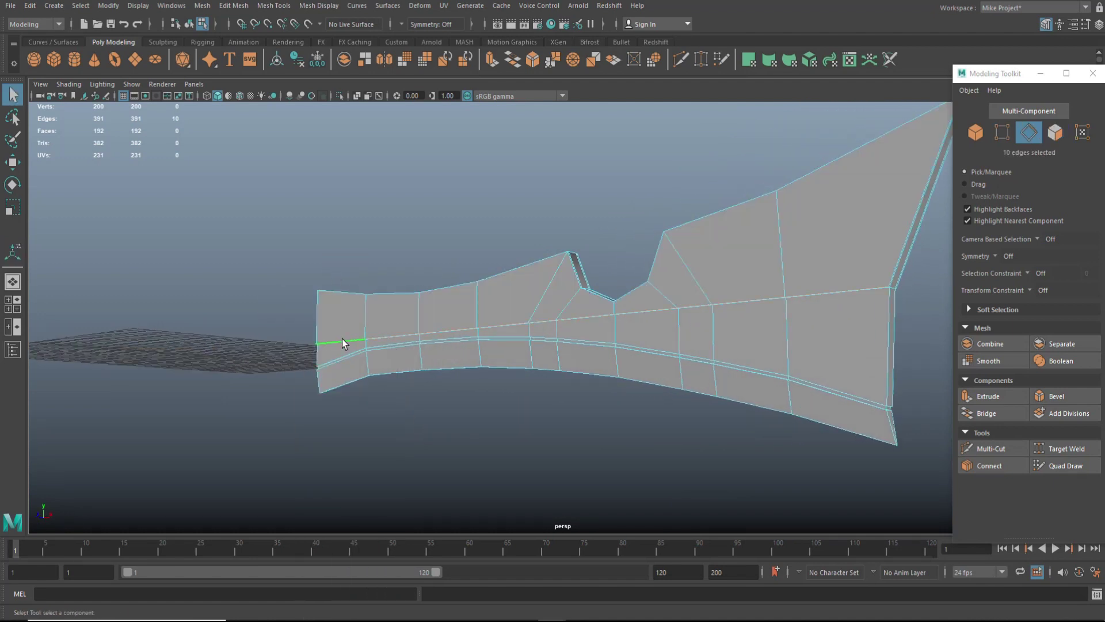
{"action": "left_click_drag", "start_coordinate": [519, 456], "coordinate": [412, 473], "text": "alt"}
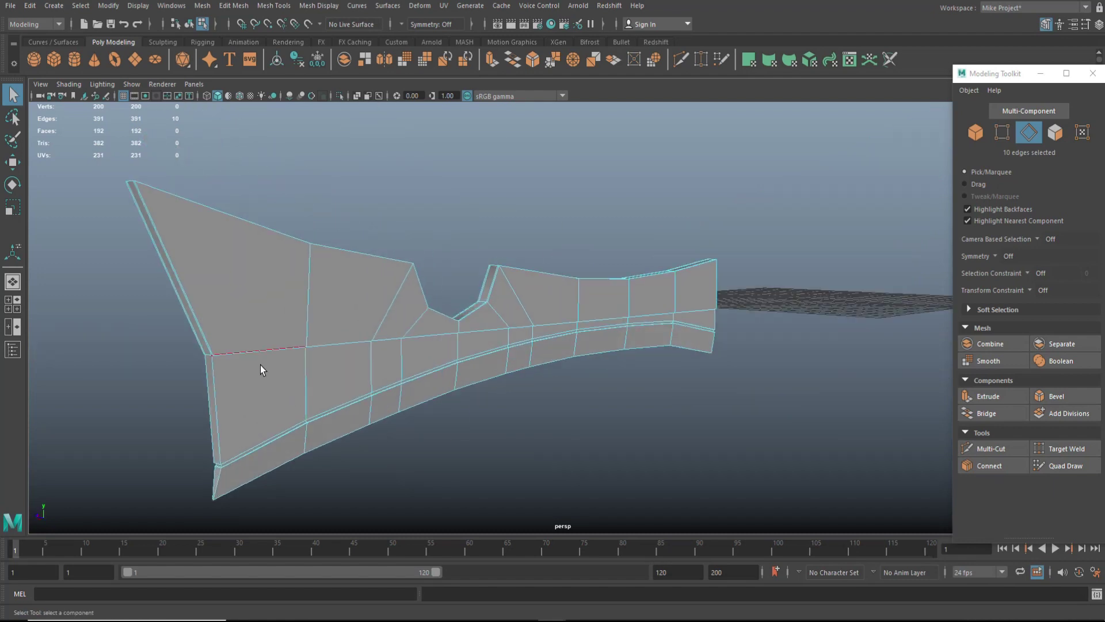
{"action": "double_click", "coordinate": [265, 346], "text": "shift"}
{"action": "left_click_drag", "start_coordinate": [265, 347], "coordinate": [375, 447], "text": "alt"}
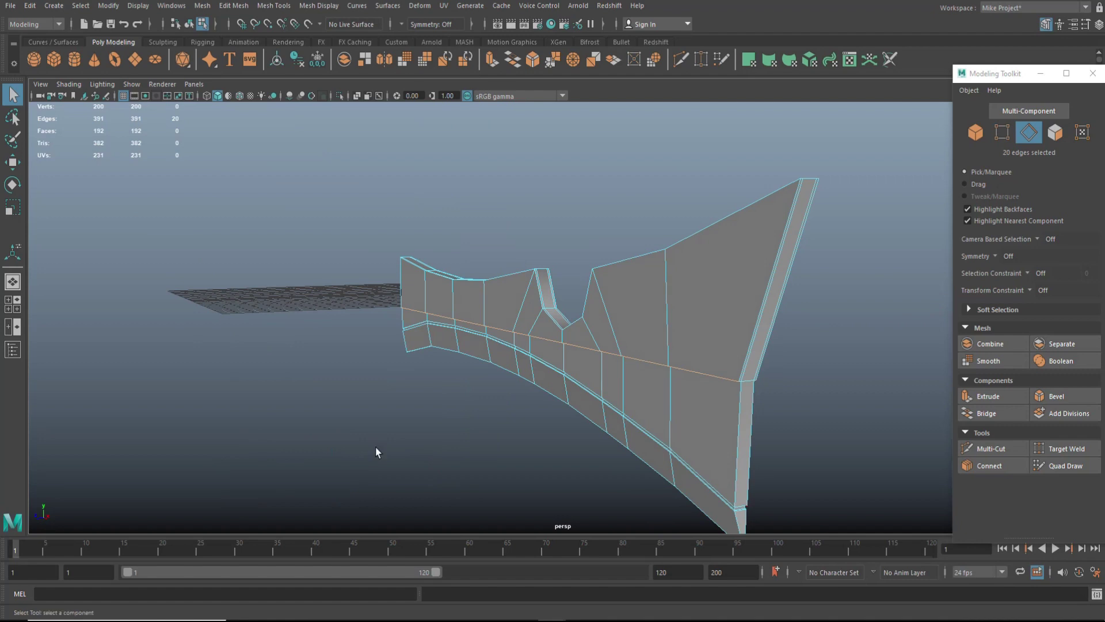
{"action": "key", "text": "r"}
{"action": "left_click_drag", "start_coordinate": [480, 337], "coordinate": [418, 356]}
{"action": "left_click_drag", "start_coordinate": [422, 401], "coordinate": [493, 421], "text": "alt"}
Step: Select the blade's upper-edge vertices in the front view, excluding the notch bottom, and scale them inward in thickness to taper the edge
{"action": "left_click", "coordinate": [12, 304]}
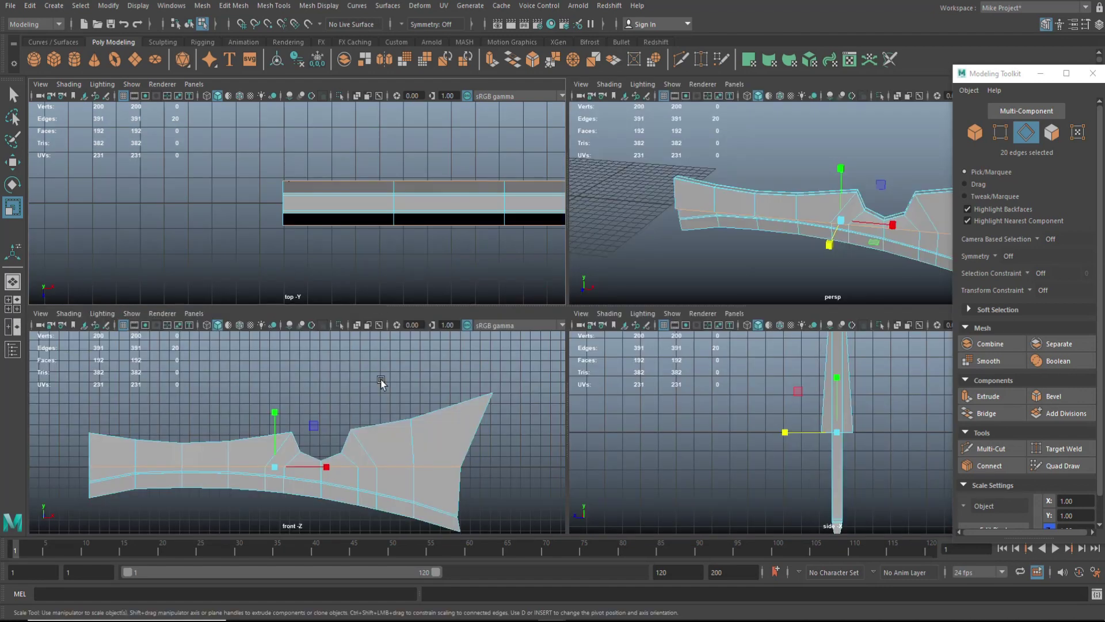
{"action": "key", "text": "space"}
{"action": "right_click", "coordinate": [498, 358]}
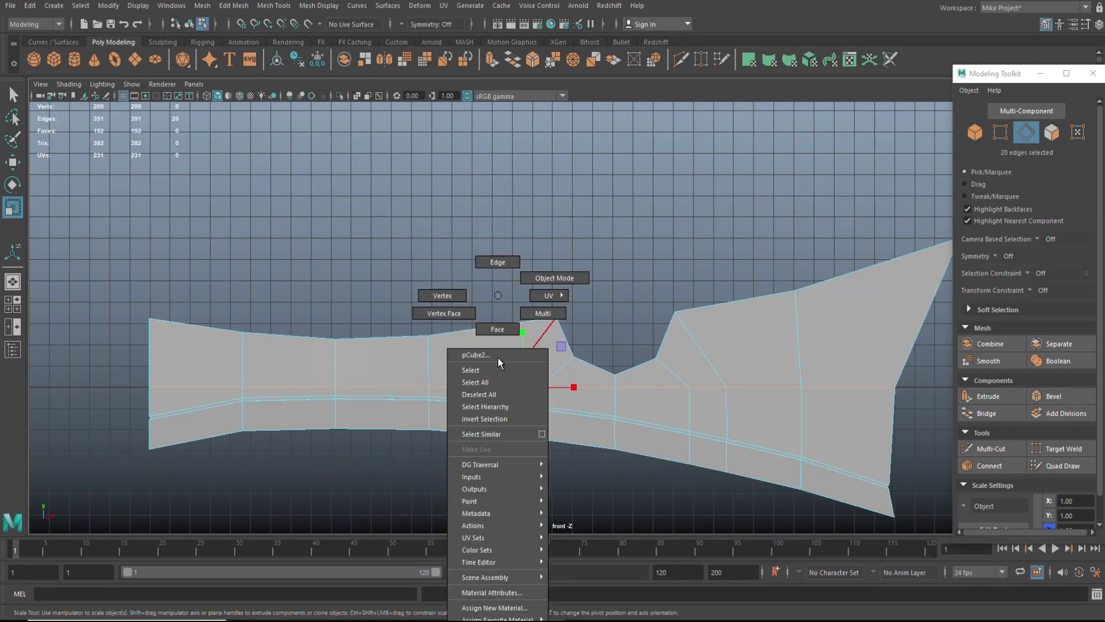
{"action": "left_click", "coordinate": [442, 295]}
{"action": "left_click_drag", "start_coordinate": [90, 192], "coordinate": [973, 350]}
{"action": "middle_click_drag", "start_coordinate": [761, 412], "coordinate": [577, 425], "text": "alt"}
{"action": "scroll", "coordinate": [577, 425], "scroll_direction": "up", "scroll_amount": 1}
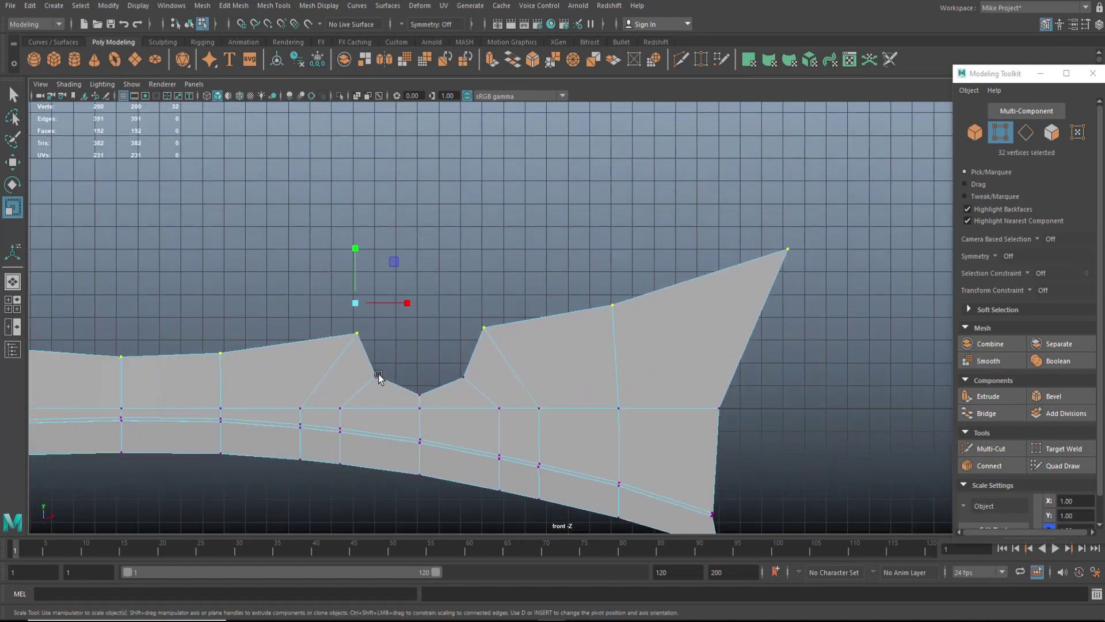
{"action": "left_click", "coordinate": [17, 300]}
{"action": "key", "text": "space"}
{"action": "left_click_drag", "start_coordinate": [586, 348], "coordinate": [555, 320], "text": "alt"}
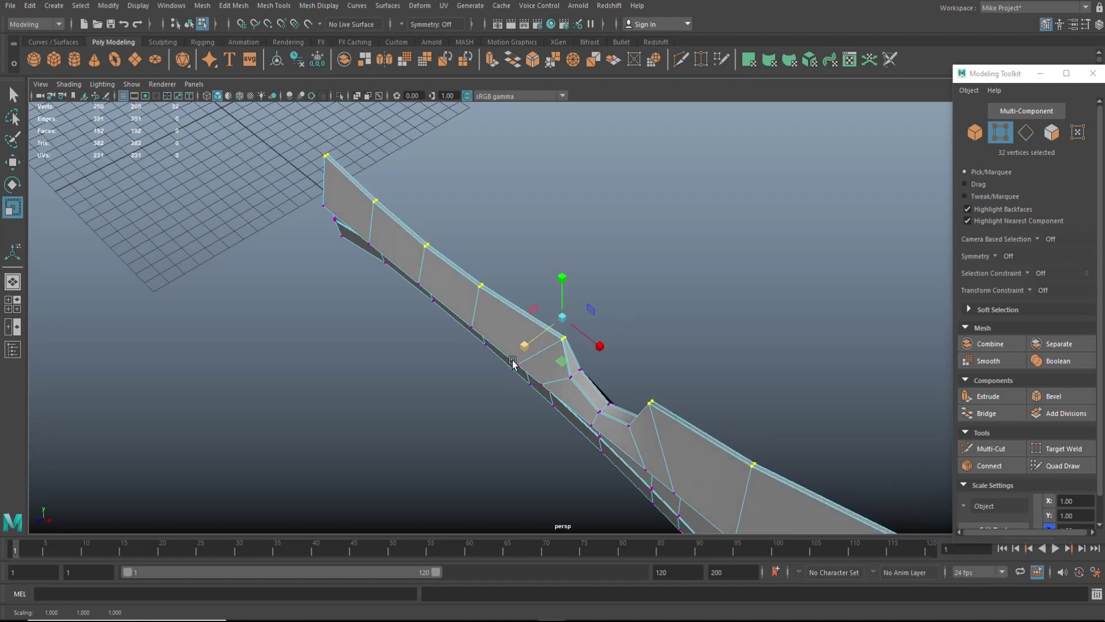
{"action": "left_click_drag", "start_coordinate": [484, 395], "coordinate": [497, 366], "text": "alt"}
{"action": "left_click_drag", "start_coordinate": [398, 401], "coordinate": [486, 378], "text": "alt"}
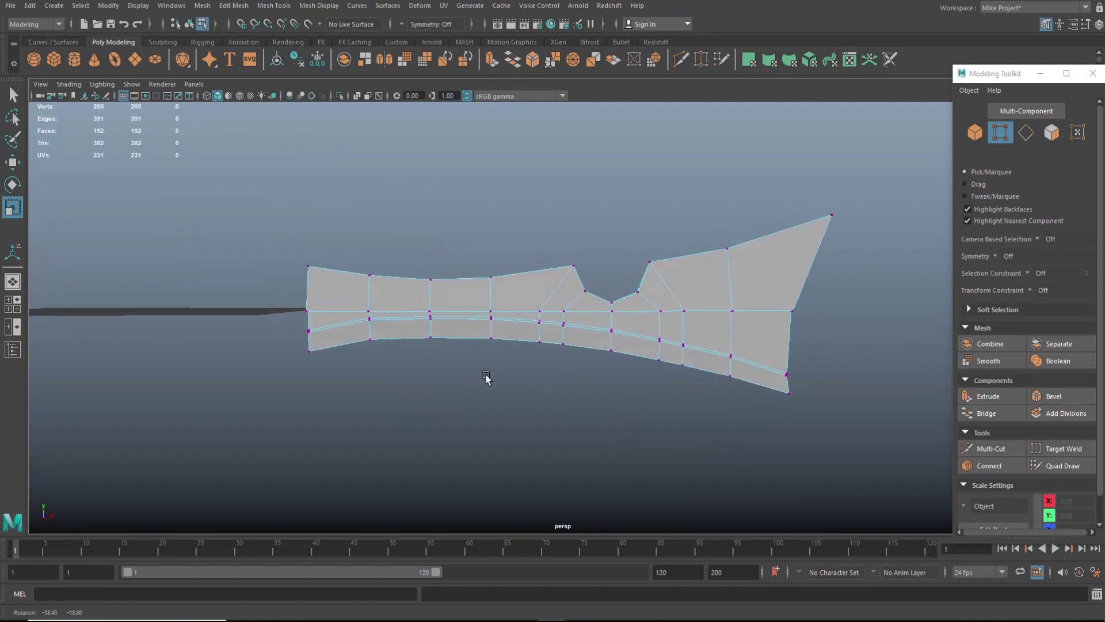
Step: Select the two centre-line blade vertices nearest either side of the notch in a front wireframe view and raise them slightly
{"action": "left_click", "coordinate": [13, 304]}
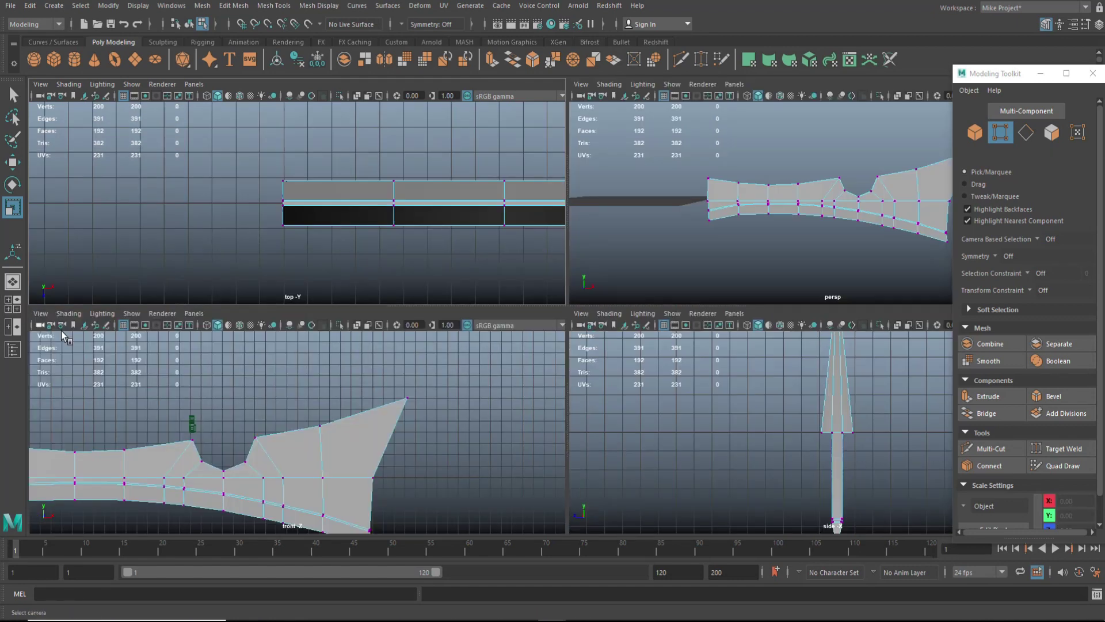
{"action": "key", "text": "space"}
{"action": "middle_click_drag", "start_coordinate": [390, 427], "coordinate": [446, 425], "text": "alt"}
{"action": "scroll", "coordinate": [587, 405], "scroll_direction": "up", "scroll_amount": 1}
{"action": "scroll", "coordinate": [464, 432], "scroll_direction": "up", "scroll_amount": 1}
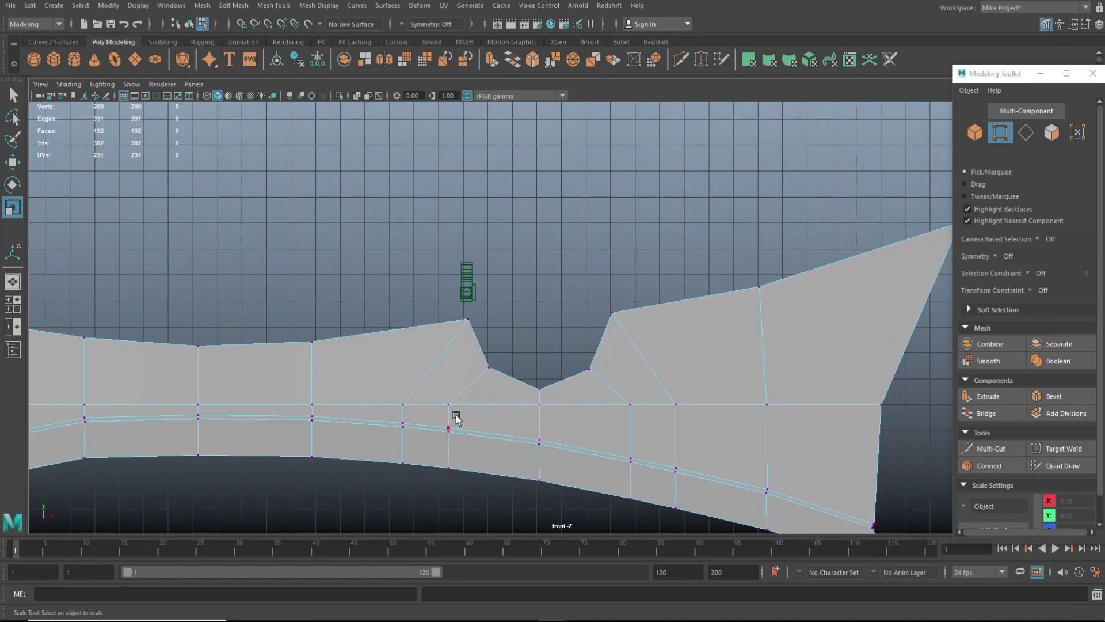
{"action": "left_click_drag", "start_coordinate": [453, 403], "coordinate": [455, 405]}
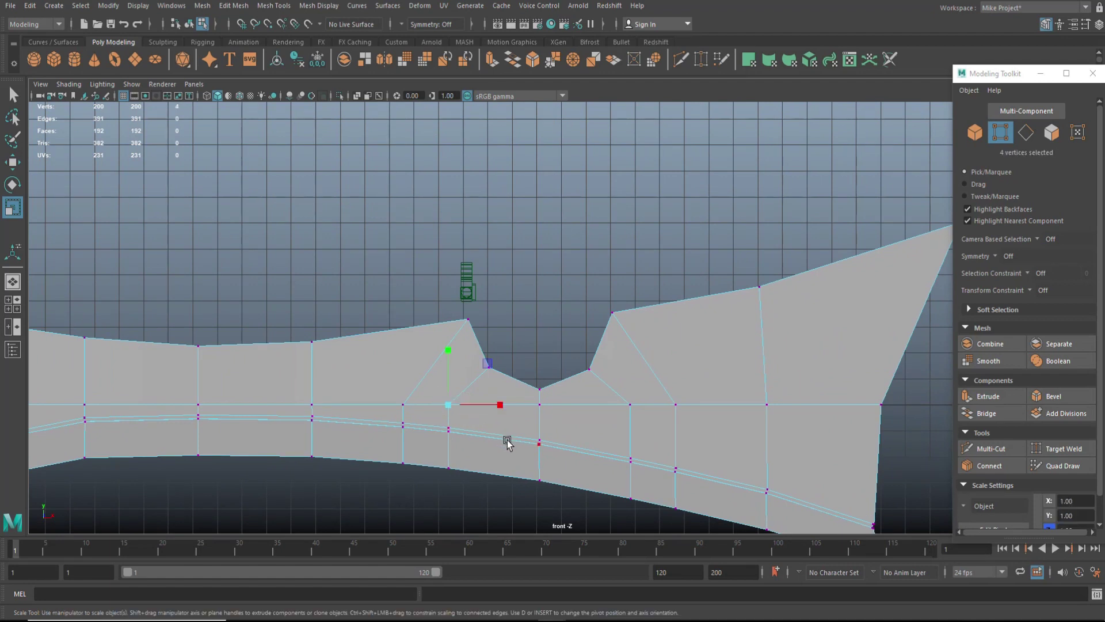
{"action": "key", "text": "4"}
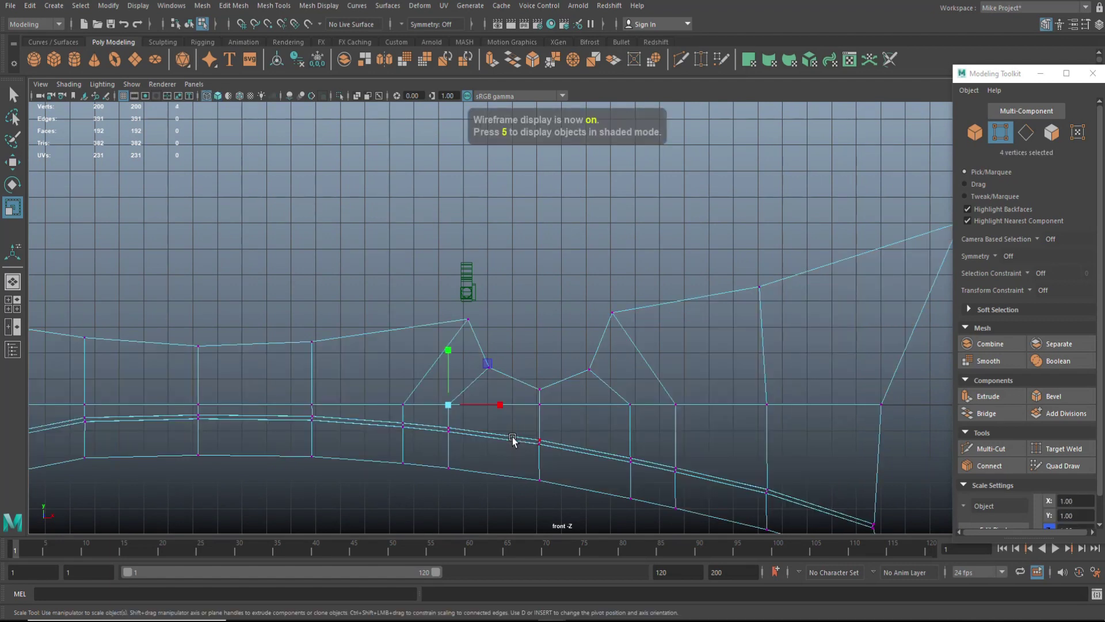
{"action": "left_click_drag", "start_coordinate": [608, 386], "coordinate": [646, 425], "text": "shift"}
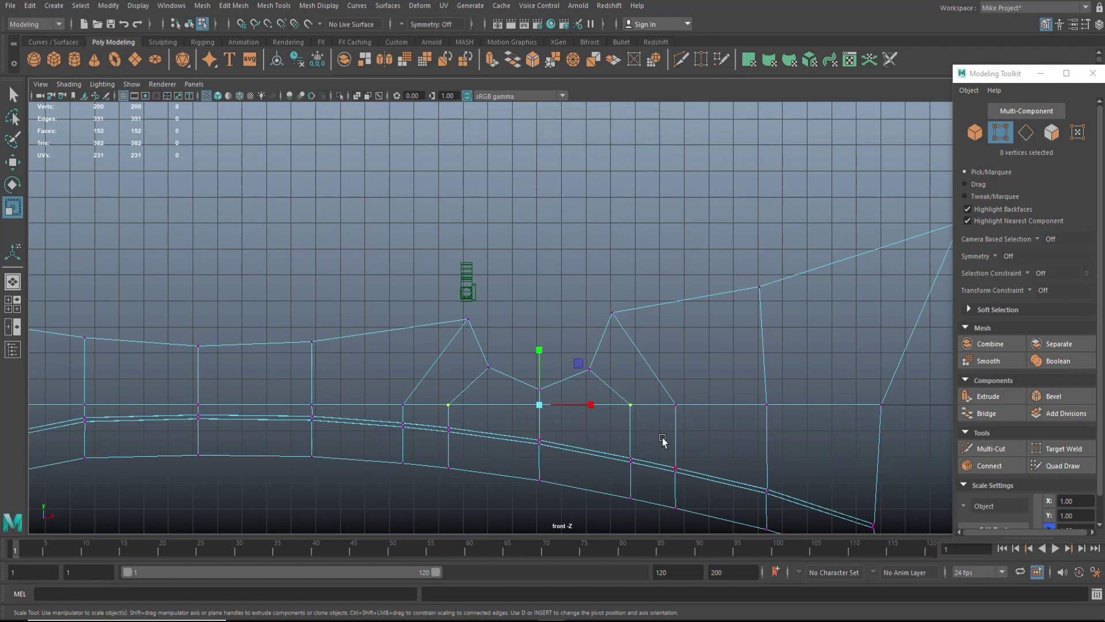
{"action": "key", "text": "w"}
{"action": "left_click_drag", "start_coordinate": [539, 347], "coordinate": [539, 328]}
Step: Raise the outer pair of centre-line vertices around the notch and lower the one directly beneath it to Y about -0.7
{"action": "left_click_drag", "start_coordinate": [384, 393], "coordinate": [418, 413]}
{"action": "left_click_drag", "start_coordinate": [654, 393], "coordinate": [703, 443], "text": "shift"}
{"action": "left_click_drag", "start_coordinate": [538, 352], "coordinate": [535, 308]}
{"action": "left_click_drag", "start_coordinate": [526, 392], "coordinate": [559, 428]}
{"action": "left_click_drag", "start_coordinate": [538, 348], "coordinate": [540, 367]}
Step: Raise the next two centre-line vertices toward the guard, placing the second at Y about 0.96
{"action": "left_click_drag", "start_coordinate": [295, 390], "coordinate": [333, 409]}
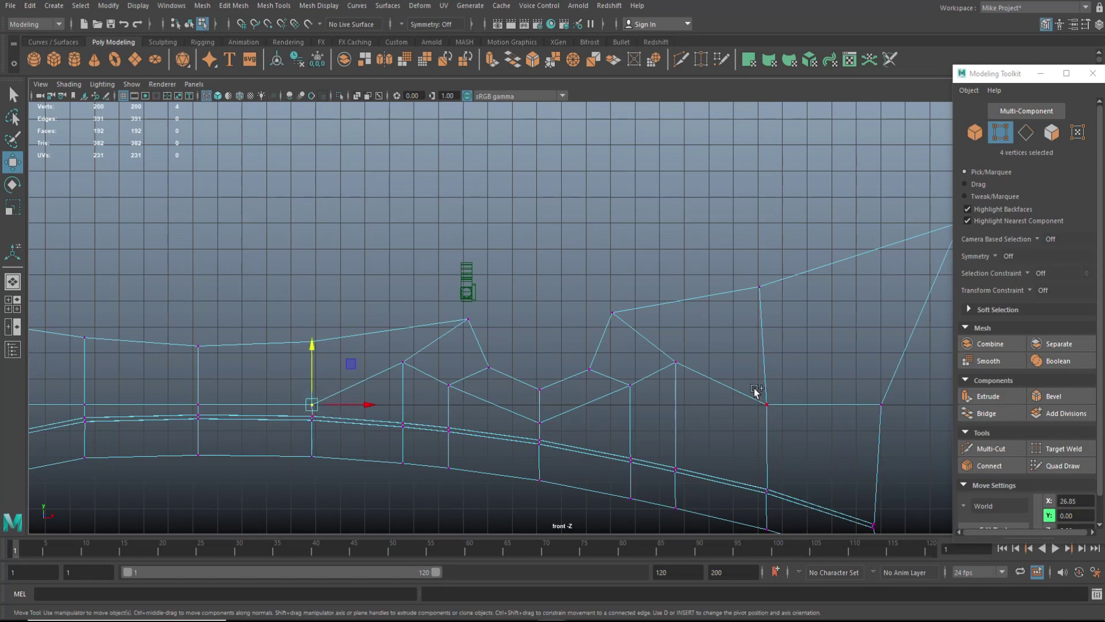
{"action": "left_click_drag", "start_coordinate": [309, 348], "coordinate": [310, 315]}
{"action": "left_click_drag", "start_coordinate": [183, 395], "coordinate": [208, 409]}
{"action": "left_click_drag", "start_coordinate": [198, 349], "coordinate": [200, 326]}
Step: Raise the last two centre-line vertices at the blade's guard end, placing the end one at Y about 1.85
{"action": "middle_click_drag", "start_coordinate": [226, 409], "coordinate": [555, 412], "text": "alt"}
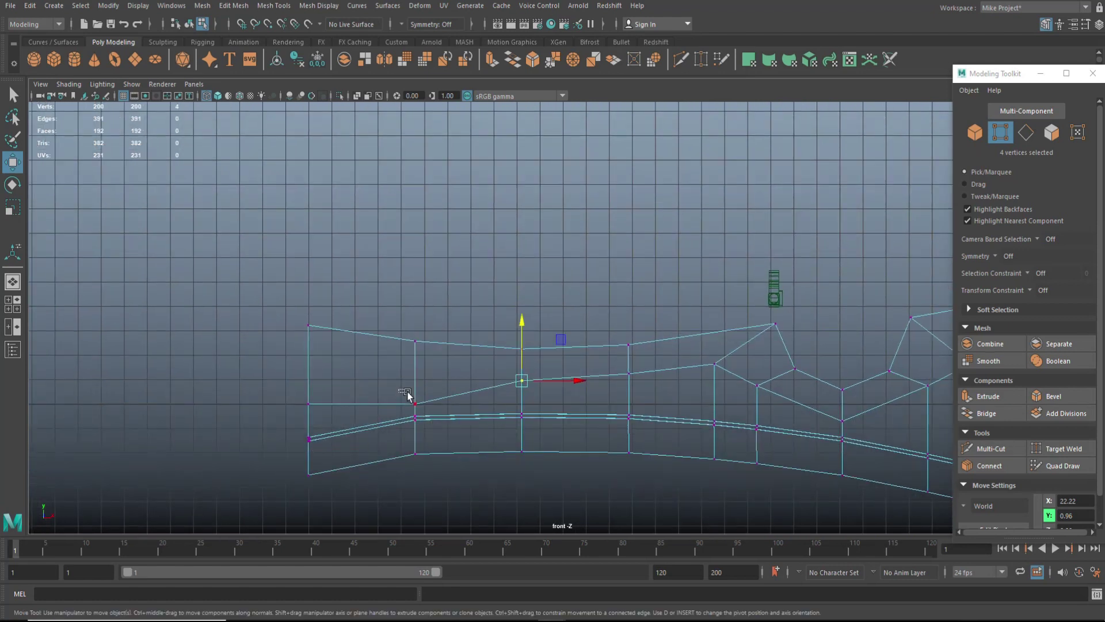
{"action": "left_click_drag", "start_coordinate": [427, 409], "coordinate": [427, 408]}
{"action": "left_click_drag", "start_coordinate": [415, 347], "coordinate": [414, 316]}
{"action": "left_click_drag", "start_coordinate": [286, 392], "coordinate": [327, 418]}
{"action": "left_click_drag", "start_coordinate": [306, 344], "coordinate": [309, 299]}
Step: Lower the two ridge vertices flanking the notch and move the one beneath the notch down to Y -1.00
{"action": "middle_click_drag", "start_coordinate": [547, 424], "coordinate": [246, 447], "text": "alt"}
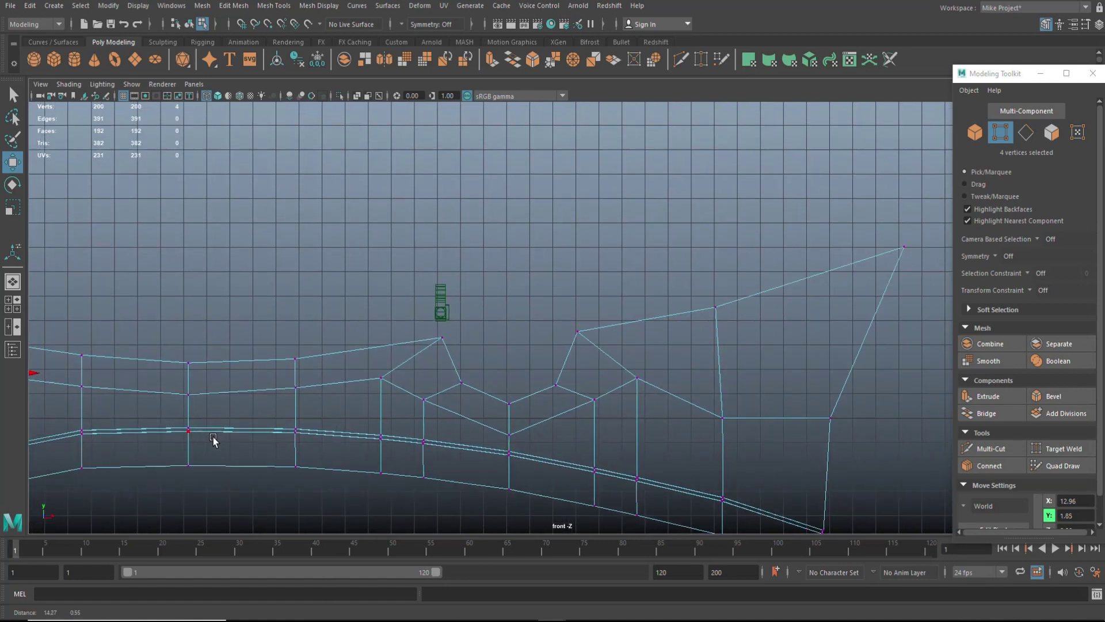
{"action": "left_click_drag", "start_coordinate": [405, 410], "coordinate": [406, 409]}
{"action": "left_click_drag", "start_coordinate": [404, 348], "coordinate": [406, 360]}
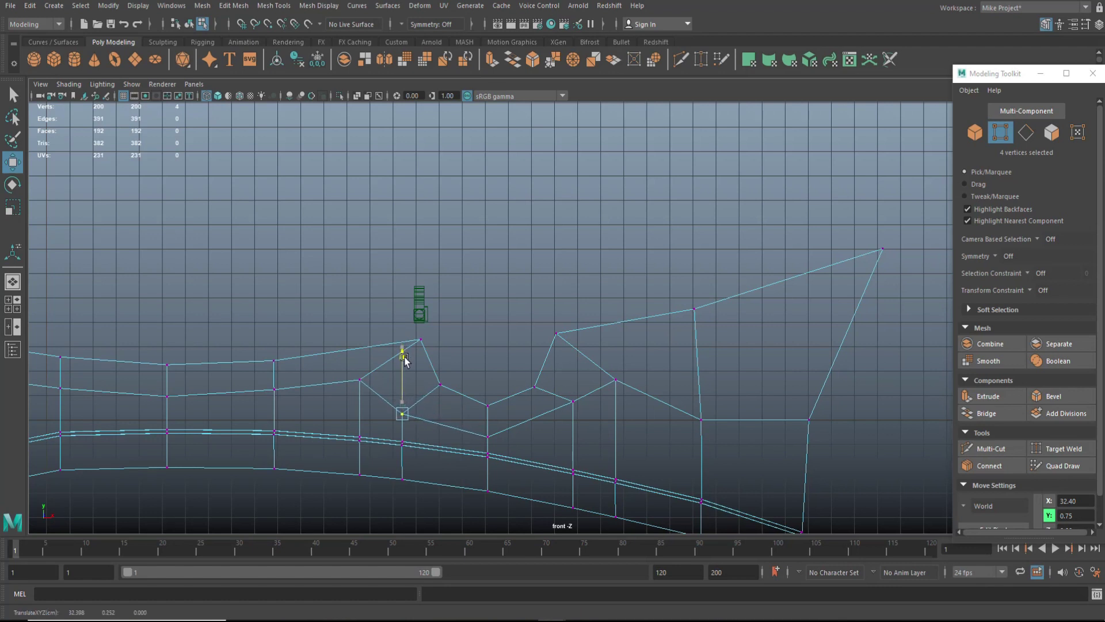
{"action": "left_click", "coordinate": [578, 423]}
{"action": "left_click_drag", "start_coordinate": [574, 342], "coordinate": [574, 362]}
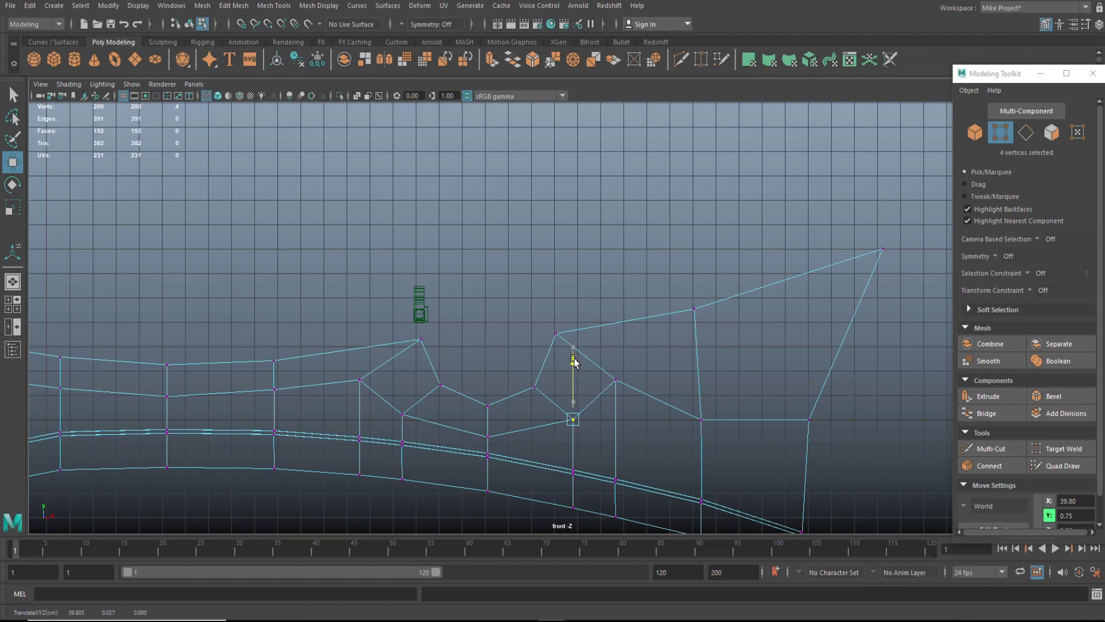
{"action": "left_click", "coordinate": [487, 437]}
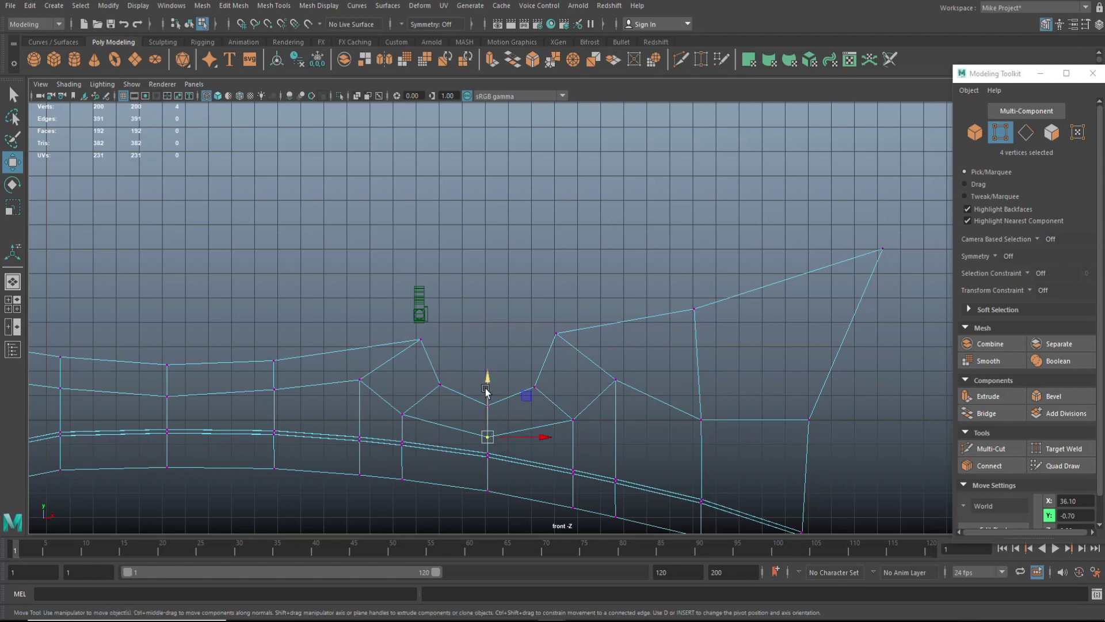
{"action": "left_click_drag", "start_coordinate": [486, 382], "coordinate": [532, 405]}
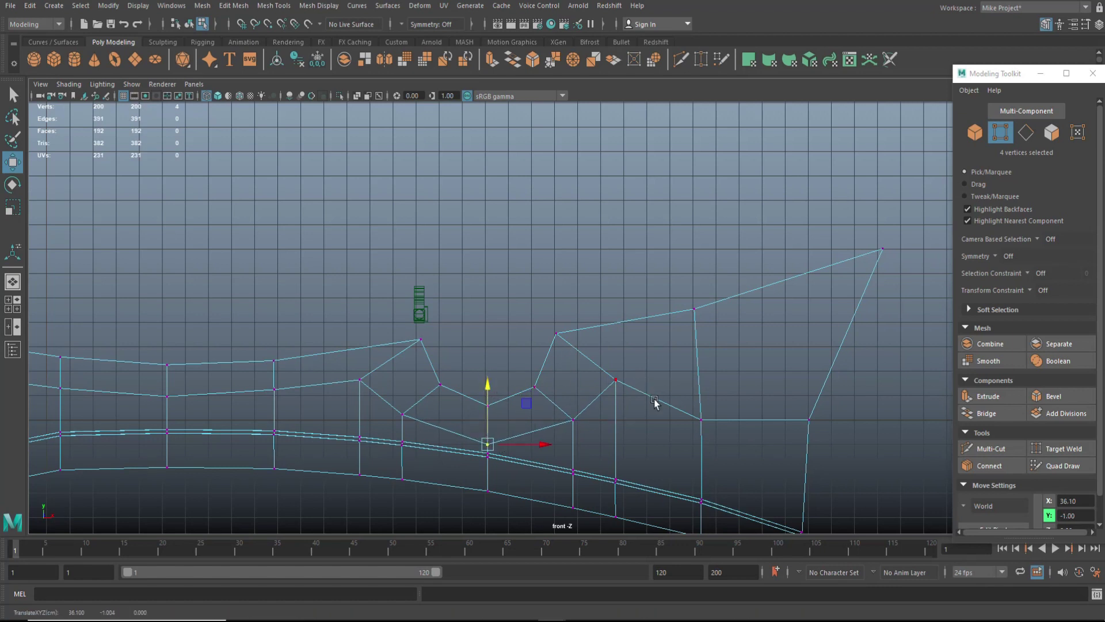
Step: Move the ridge vertex before the blade tip up to about X 45.23, Y 2.25, following the upper edge
{"action": "left_click", "coordinate": [701, 420]}
{"action": "left_click_drag", "start_coordinate": [701, 420], "coordinate": [704, 366]}
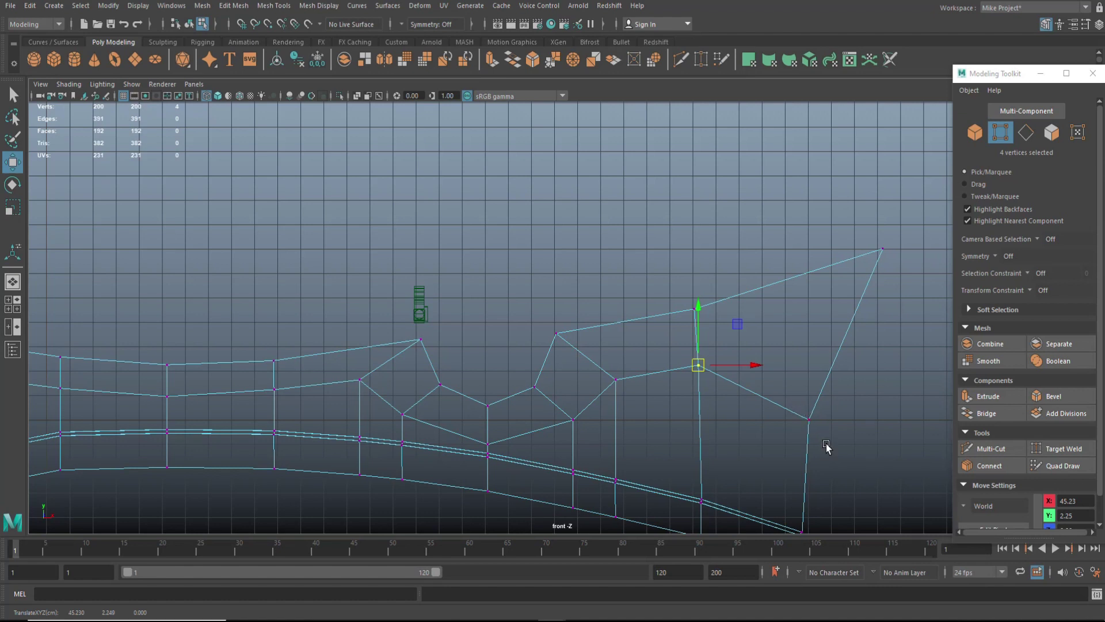
{"action": "middle_click_drag", "start_coordinate": [801, 425], "coordinate": [790, 345], "text": "alt"}
{"action": "right_click_drag", "start_coordinate": [788, 345], "coordinate": [769, 346], "text": "alt"}
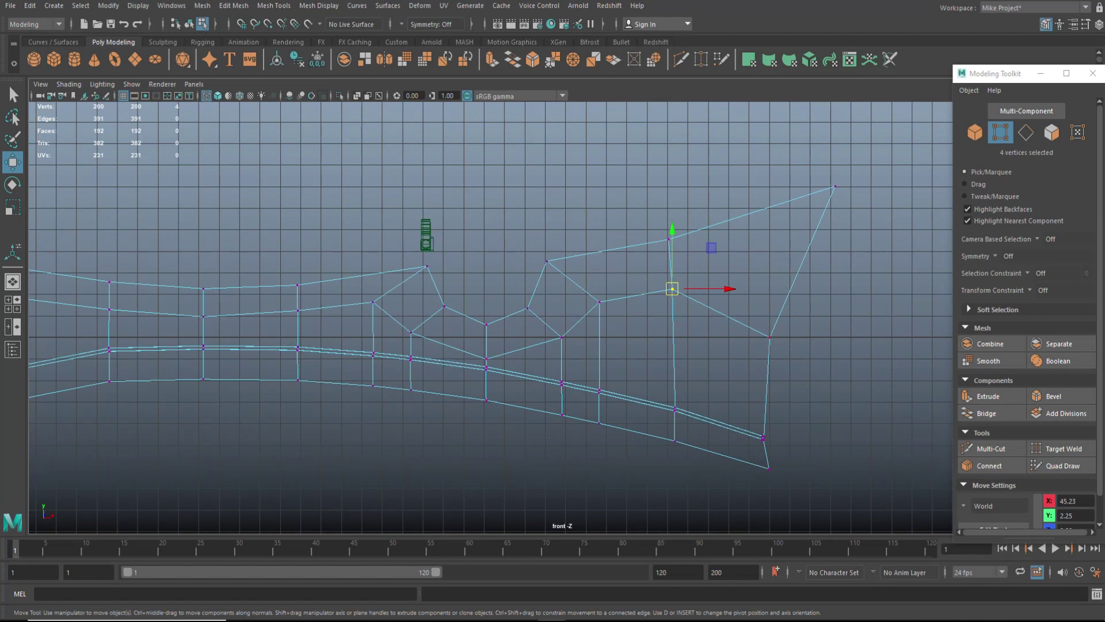
Step: Delete the two end faces of the raised blade section at the guard end in the perspective view
{"action": "left_click", "coordinate": [12, 304]}
{"action": "key", "text": "space"}
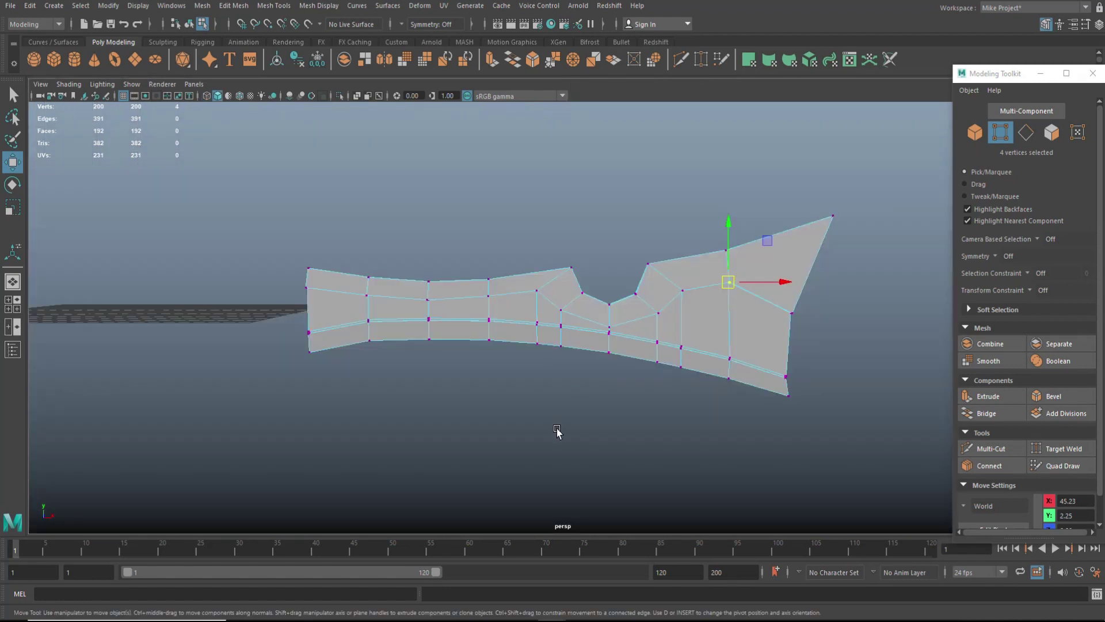
{"action": "left_click_drag", "start_coordinate": [564, 457], "coordinate": [730, 483], "text": "alt"}
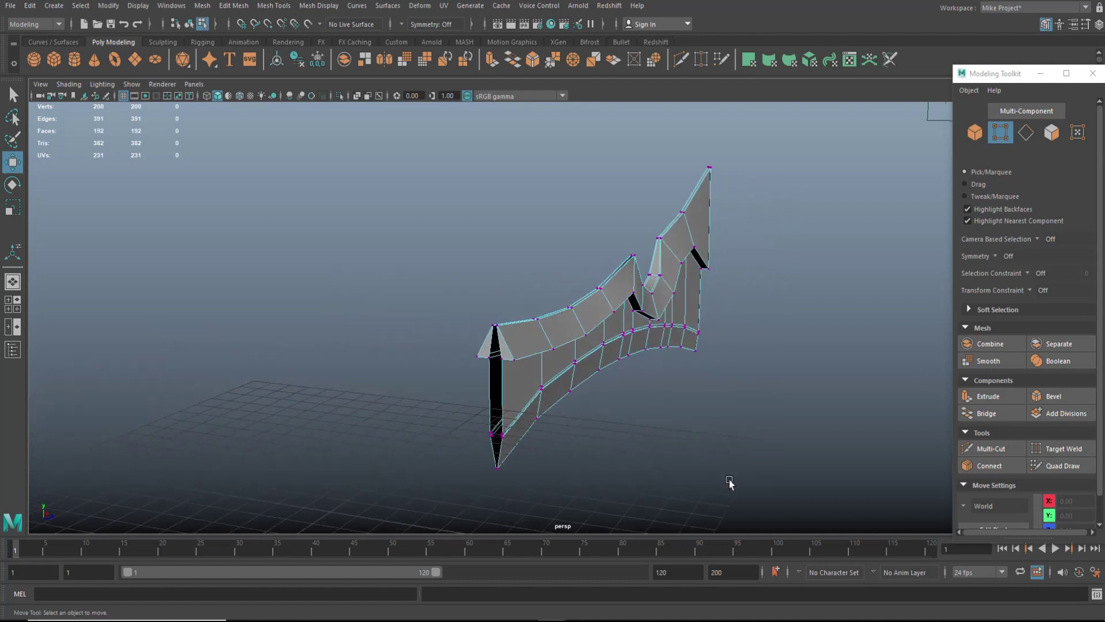
{"action": "scroll", "coordinate": [537, 445], "scroll_direction": "up", "scroll_amount": 3}
{"action": "right_click_drag", "start_coordinate": [475, 390], "coordinate": [471, 374]}
{"action": "left_click", "coordinate": [472, 374]}
{"action": "left_click", "coordinate": [448, 363], "text": "shift"}
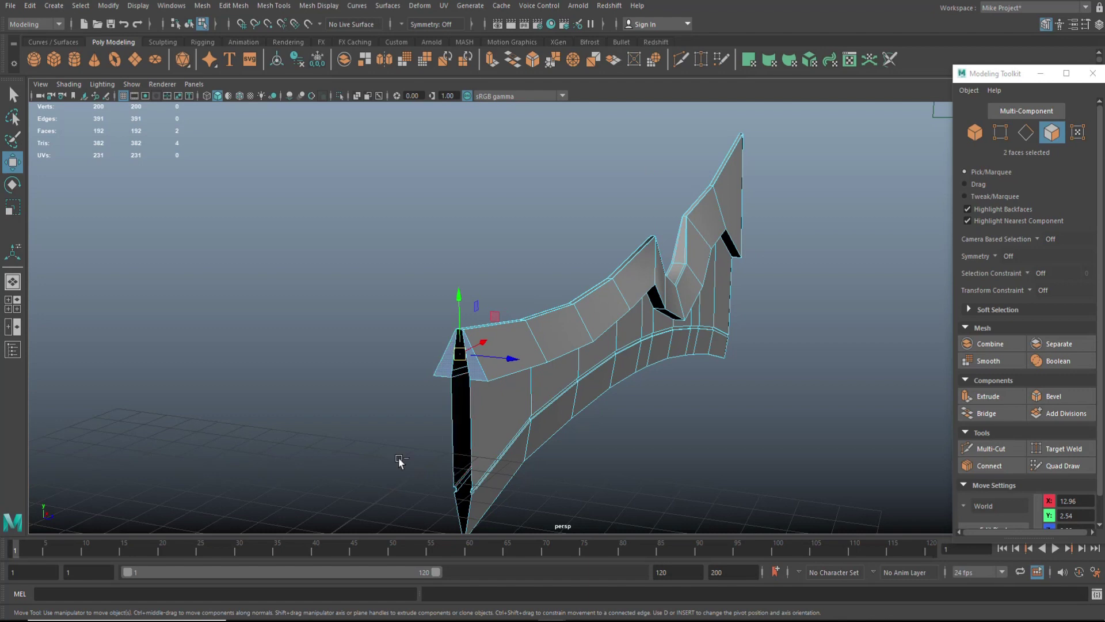
{"action": "key", "text": "Delete"}
{"action": "left_click", "coordinate": [387, 412]}
{"action": "scroll", "coordinate": [498, 426], "scroll_direction": "down", "scroll_amount": 3}
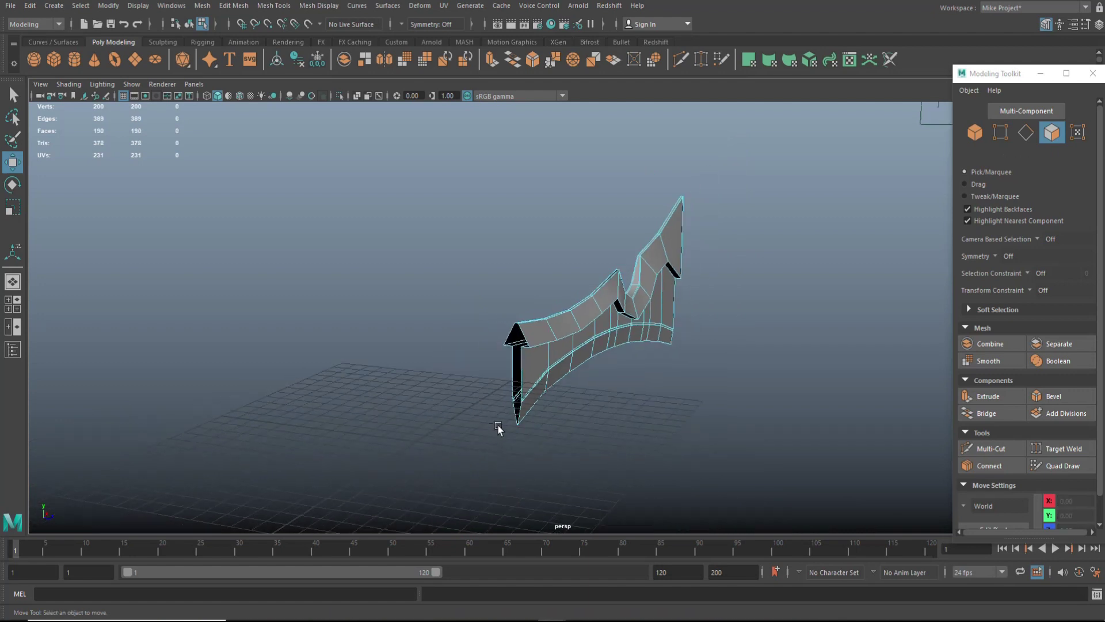
Step: Show all hidden objects, return the blade to object mode and deselect it to view the whole sword
{"action": "scroll", "coordinate": [605, 436], "scroll_direction": "up", "scroll_amount": 1}
{"action": "left_click_drag", "start_coordinate": [674, 445], "coordinate": [590, 439], "text": "alt"}
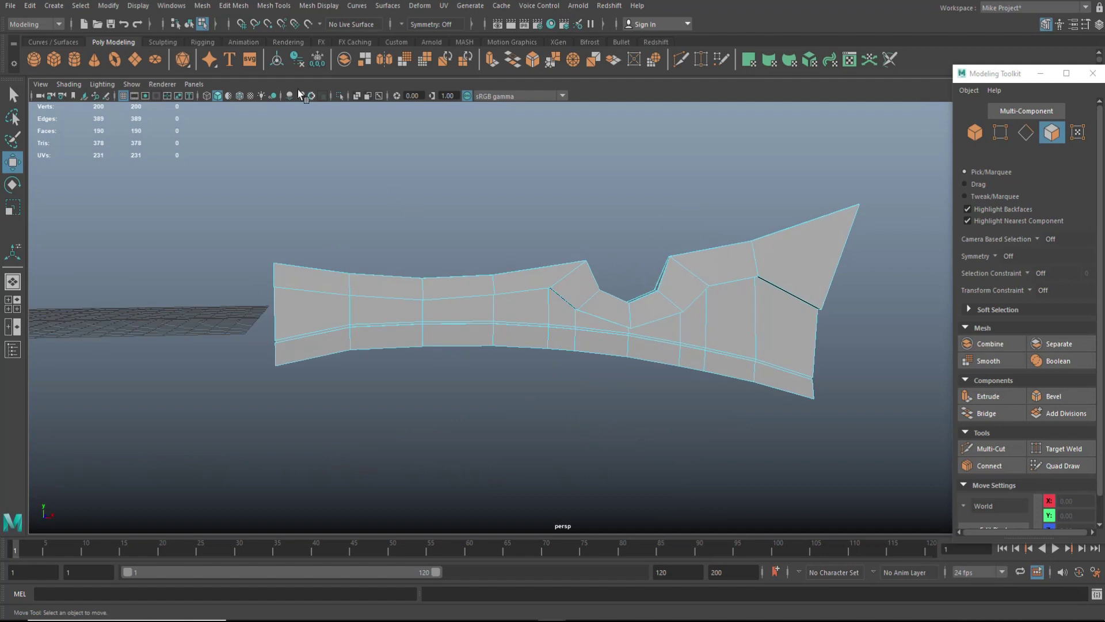
{"action": "left_click", "coordinate": [202, 5]}
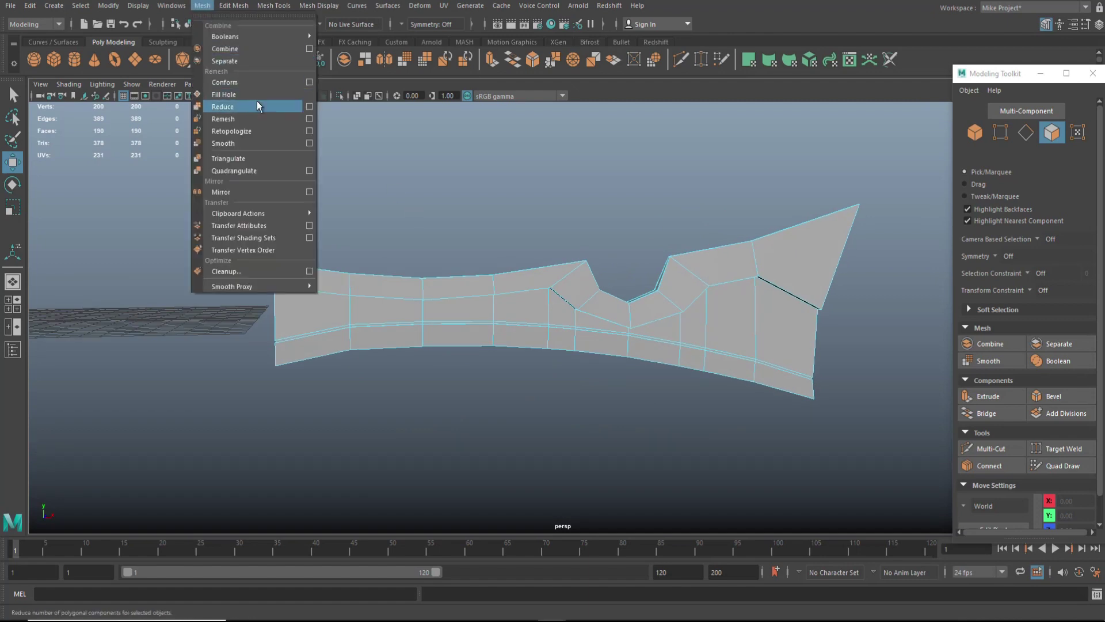
{"action": "mouse_move", "coordinate": [138, 5]}
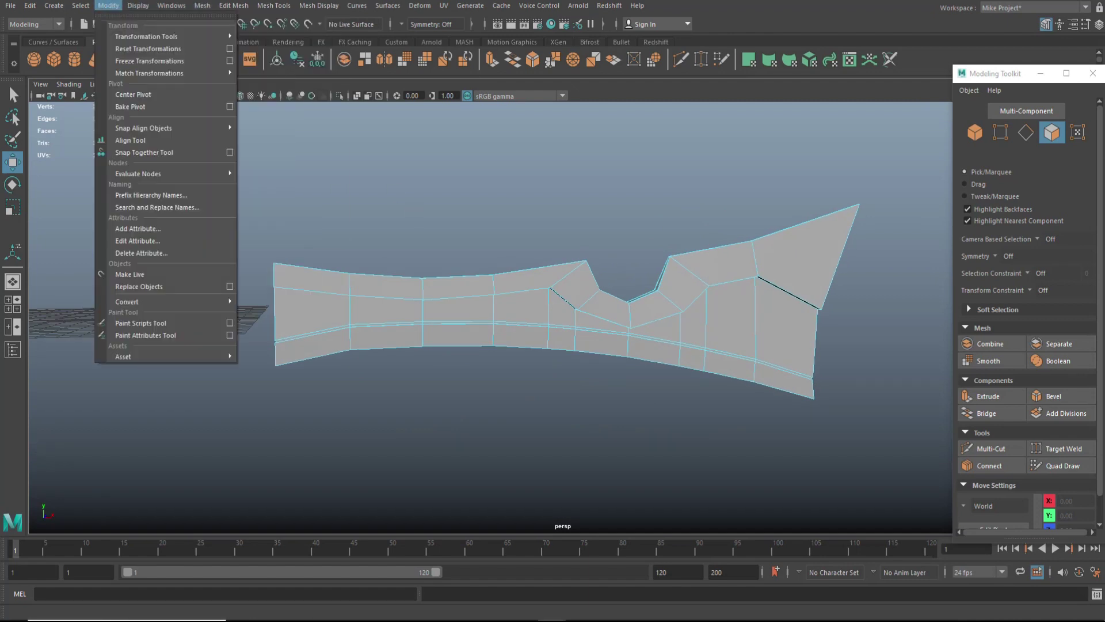
{"action": "mouse_move", "coordinate": [309, 82]}
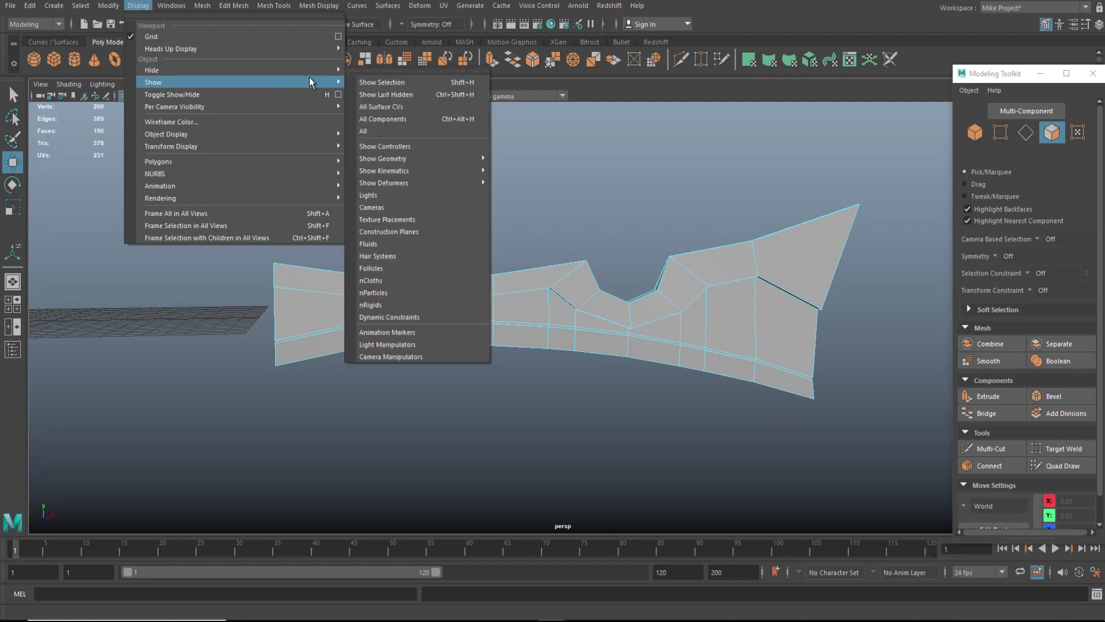
{"action": "left_click", "coordinate": [373, 130]}
{"action": "key", "text": "a"}
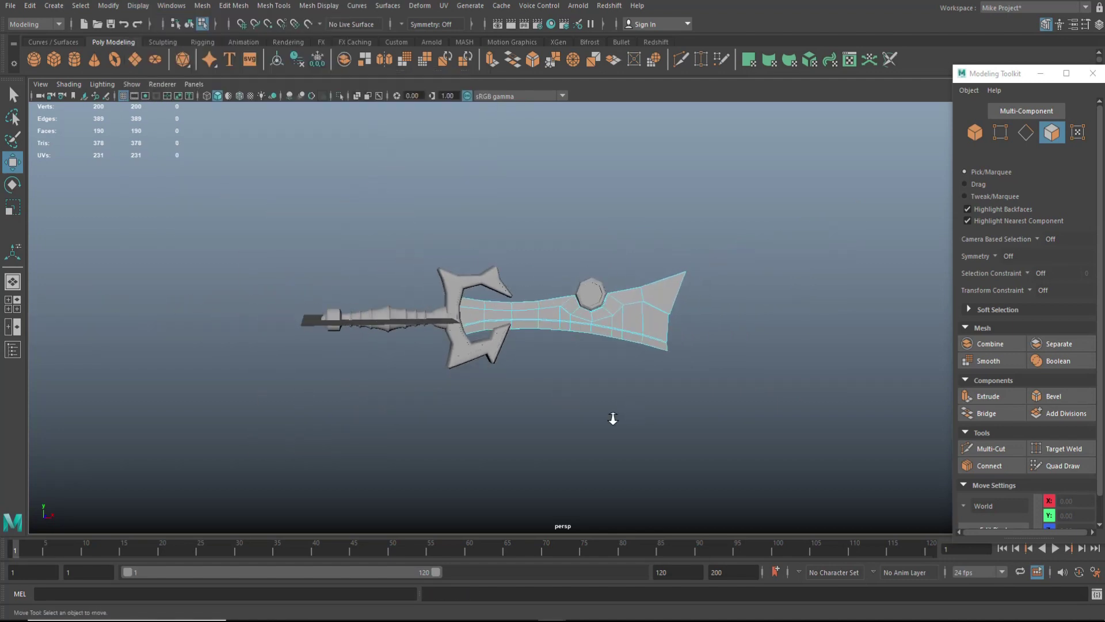
{"action": "left_click_drag", "start_coordinate": [613, 419], "coordinate": [587, 427], "text": "alt"}
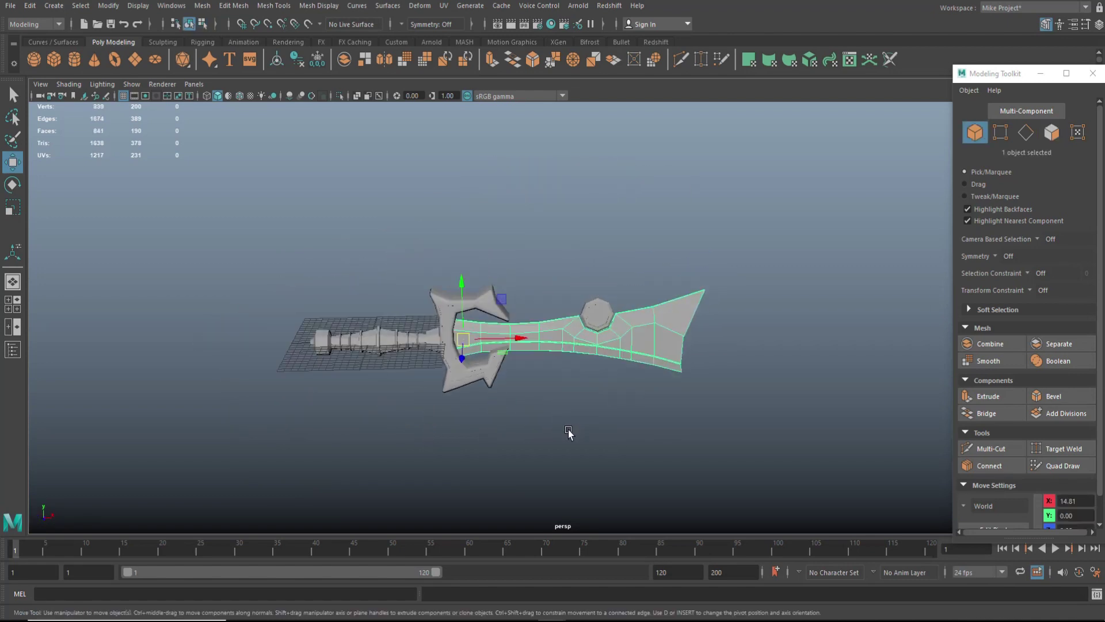
{"action": "left_click", "coordinate": [567, 429]}
{"action": "scroll", "coordinate": [551, 430], "scroll_direction": "up", "scroll_amount": 3}
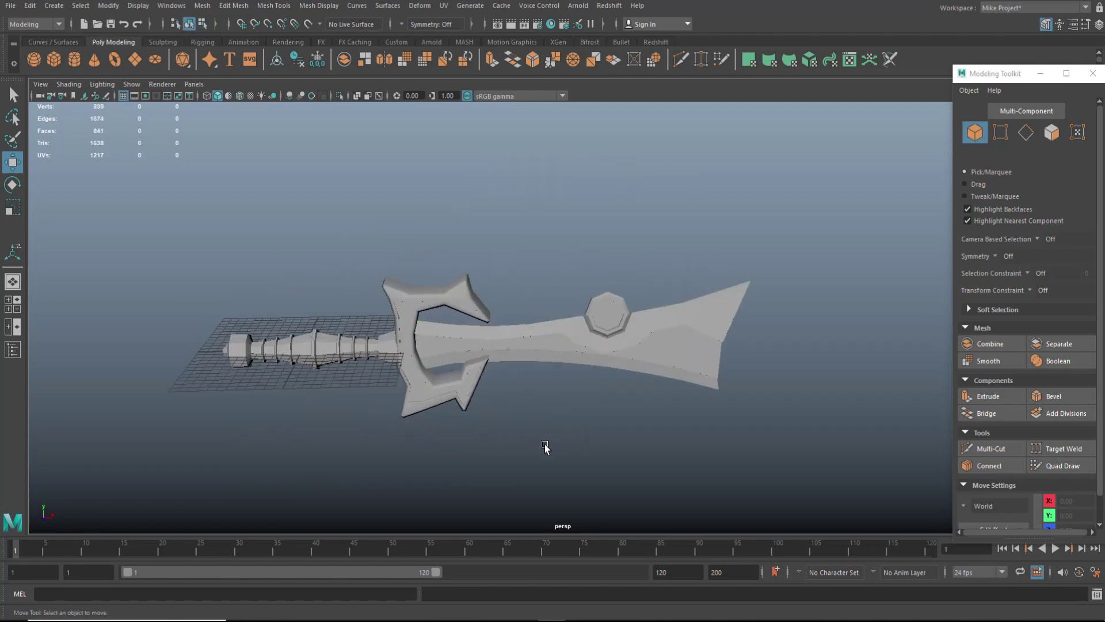
{"action": "mouse_move", "coordinate": [543, 454]}
{"action": "left_mouse_down", "text": "alt"}
{"action": "mouse_move", "coordinate": [548, 439]}
{"action": "mouse_move", "coordinate": [544, 453]}
{"action": "left_mouse_up", "text": "alt"}
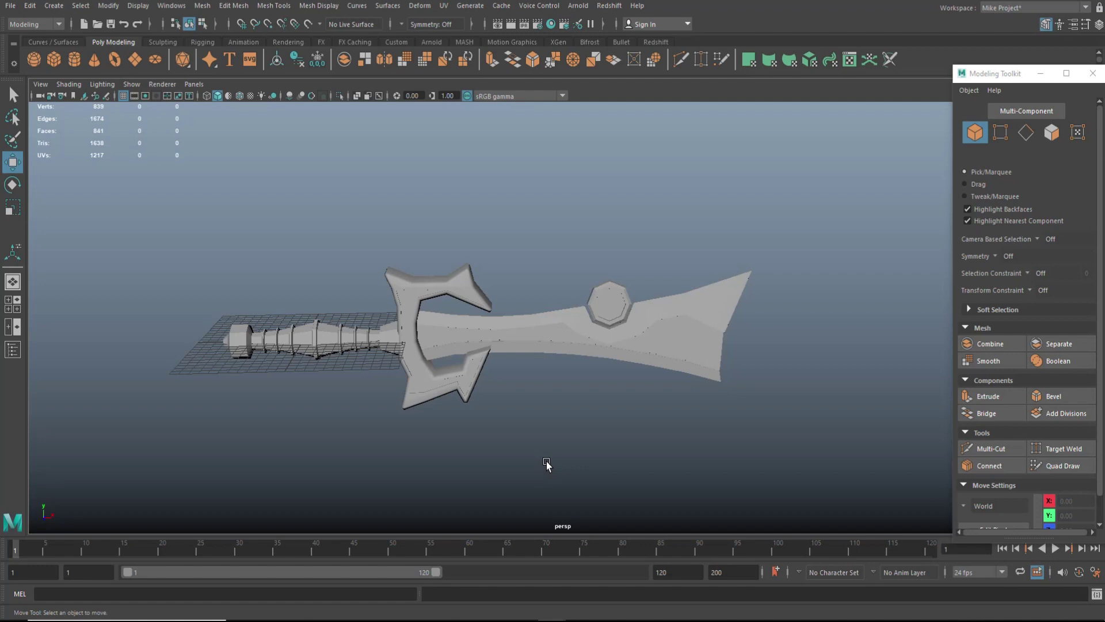
Step: Select all the sword parts and combine them into one mesh
{"action": "left_click_drag", "start_coordinate": [192, 212], "coordinate": [809, 517]}
{"action": "left_click", "coordinate": [202, 5]}
{"action": "left_click", "coordinate": [241, 48]}
Step: Open the UV Editor and apply an automatic UV projection to the combined sword
{"action": "left_click", "coordinate": [444, 6]}
{"action": "left_click", "coordinate": [469, 27]}
{"action": "left_click", "coordinate": [865, 79]}
{"action": "left_click", "coordinate": [444, 5]}
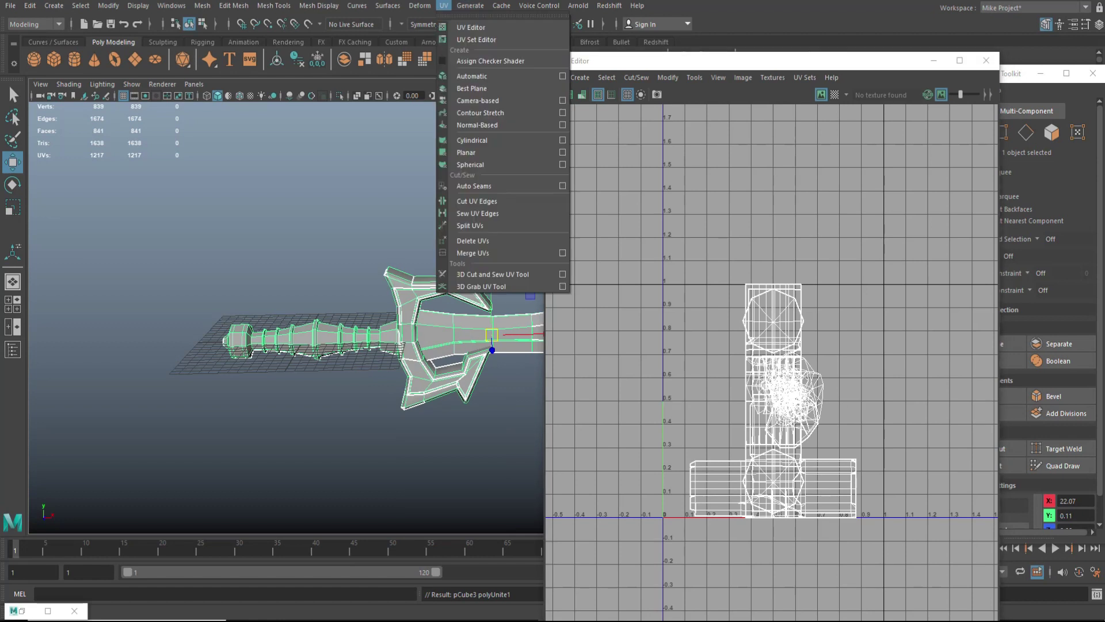
{"action": "left_click", "coordinate": [498, 71]}
Step: Select the sword's UV edges and join them with Move and Sew
{"action": "right_click", "coordinate": [712, 305]}
{"action": "right_click_drag", "start_coordinate": [709, 301], "coordinate": [661, 282]}
{"action": "right_click_drag", "start_coordinate": [768, 351], "coordinate": [772, 449]}
{"action": "right_click_drag", "start_coordinate": [834, 541], "coordinate": [834, 542]}
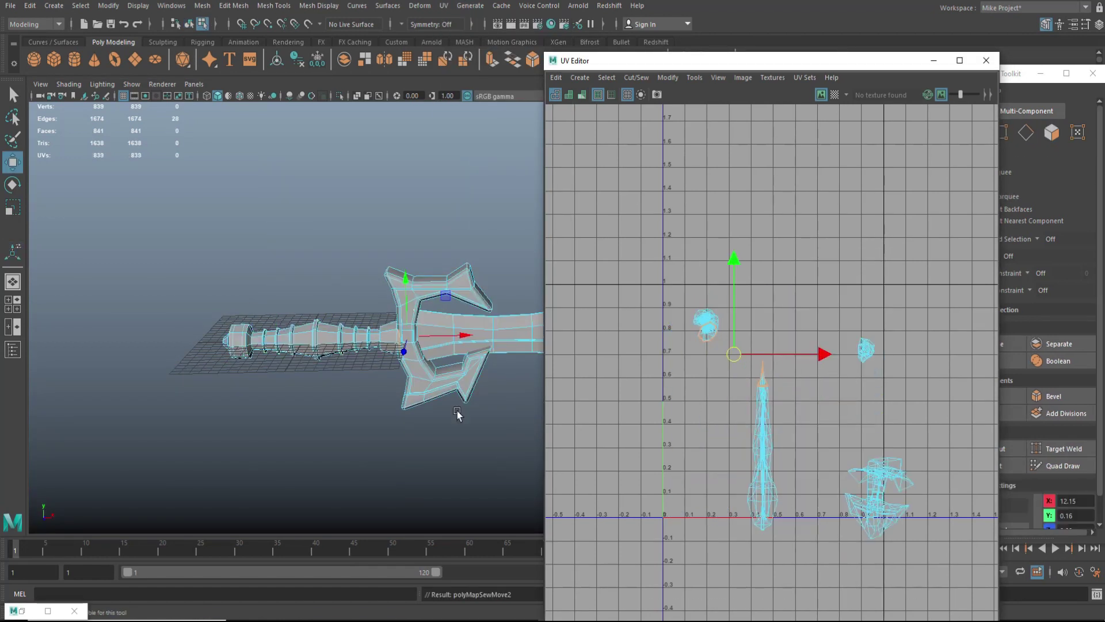
Step: Select edge loops around the handle's pommel end and cut the UVs along them
{"action": "scroll", "coordinate": [457, 412], "scroll_direction": "up", "scroll_amount": 4}
{"action": "middle_click_drag", "start_coordinate": [458, 413], "coordinate": [481, 370], "text": "alt"}
{"action": "left_click_drag", "start_coordinate": [481, 370], "coordinate": [226, 402], "text": "alt"}
{"action": "middle_click_drag", "start_coordinate": [226, 402], "coordinate": [322, 413], "text": "alt"}
{"action": "right_click_drag", "start_coordinate": [365, 295], "coordinate": [364, 263]}
{"action": "double_click", "coordinate": [373, 360]}
{"action": "left_click_drag", "start_coordinate": [371, 397], "coordinate": [326, 411], "text": "alt"}
{"action": "scroll", "coordinate": [327, 411], "scroll_direction": "up", "scroll_amount": 6}
{"action": "left_click_drag", "start_coordinate": [257, 355], "coordinate": [314, 394], "text": "alt"}
{"action": "double_click", "coordinate": [272, 451], "text": "shift"}
{"action": "left_click_drag", "start_coordinate": [421, 443], "coordinate": [398, 400], "text": "alt"}
{"action": "right_click_drag", "start_coordinate": [691, 343], "coordinate": [740, 481]}
Step: Select the remaining individual edges around the pommel and cut the UVs along them
{"action": "scroll", "coordinate": [352, 389], "scroll_direction": "down", "scroll_amount": 4}
{"action": "left_click_drag", "start_coordinate": [350, 390], "coordinate": [394, 418], "text": "alt"}
{"action": "left_click", "coordinate": [371, 288], "text": "shift"}
{"action": "left_click", "coordinate": [331, 285], "text": "shift"}
{"action": "left_click", "coordinate": [320, 347], "text": "shift"}
{"action": "left_click", "coordinate": [343, 375], "text": "shift"}
{"action": "left_click", "coordinate": [397, 357], "text": "shift"}
{"action": "left_click", "coordinate": [396, 317], "text": "shift"}
{"action": "left_click_drag", "start_coordinate": [378, 358], "coordinate": [282, 314], "text": "alt"}
{"action": "key", "text": "g"}
Step: Add the edge loop at the handle's guard end to the selection and cut the UVs along it
{"action": "left_click", "coordinate": [257, 311], "text": "shift"}
{"action": "middle_click_drag", "start_coordinate": [472, 432], "coordinate": [184, 253], "text": "alt"}
{"action": "double_click", "coordinate": [406, 336], "text": "shift"}
{"action": "scroll", "coordinate": [406, 337], "scroll_direction": "up", "scroll_amount": 4}
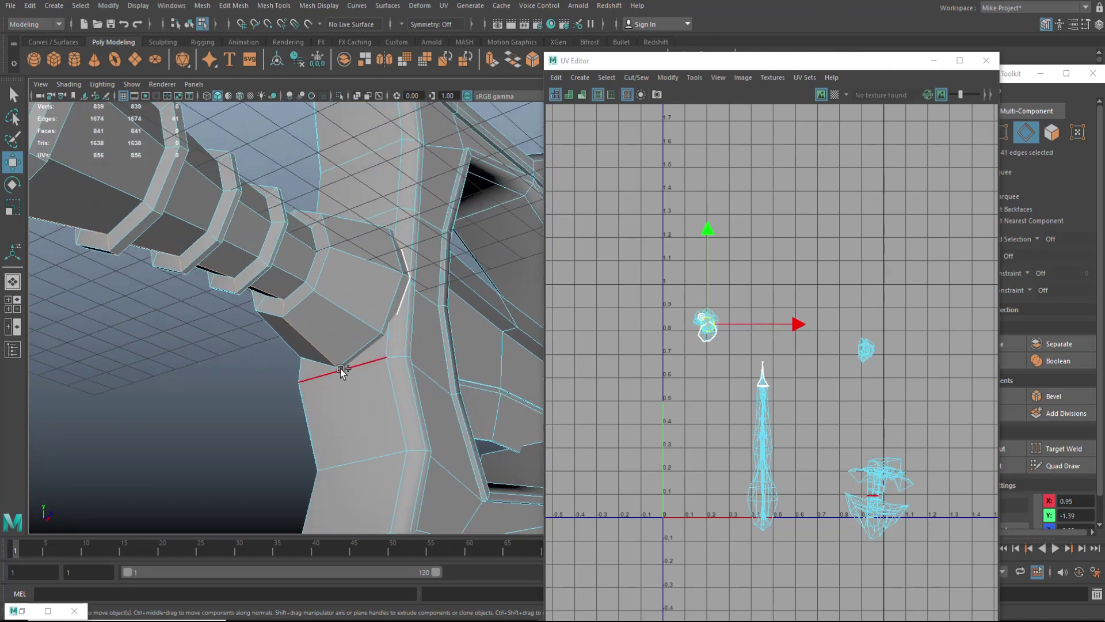
{"action": "key", "text": "g"}
Step: Select the handle's separated UV shells and unfold them, laying the grip out as a flat upright shell
{"action": "right_click_drag", "start_coordinate": [643, 311], "coordinate": [595, 295]}
{"action": "left_click", "coordinate": [698, 324]}
{"action": "right_click_drag", "start_coordinate": [698, 324], "coordinate": [749, 616]}
{"action": "scroll", "coordinate": [736, 480], "scroll_direction": "up", "scroll_amount": 3}
{"action": "left_click", "coordinate": [685, 253]}
{"action": "key", "text": "f"}
{"action": "right_click_drag", "start_coordinate": [881, 299], "coordinate": [932, 593]}
{"action": "left_click", "coordinate": [874, 259]}
{"action": "double_click", "coordinate": [667, 534], "text": "shift"}
{"action": "left_click", "coordinate": [652, 556]}
{"action": "double_click", "coordinate": [883, 242], "text": "shift"}
{"action": "scroll", "coordinate": [730, 419], "scroll_direction": "up", "scroll_amount": 2}
{"action": "right_click_drag", "start_coordinate": [752, 386], "coordinate": [708, 367]}
{"action": "left_click", "coordinate": [740, 372]}
{"action": "key", "text": "ctrl+z"}
{"action": "scroll", "coordinate": [743, 383], "scroll_direction": "down", "scroll_amount": 5}
{"action": "right_click_drag", "start_coordinate": [794, 417], "coordinate": [851, 421]}
{"action": "scroll", "coordinate": [761, 502], "scroll_direction": "down", "scroll_amount": 8}
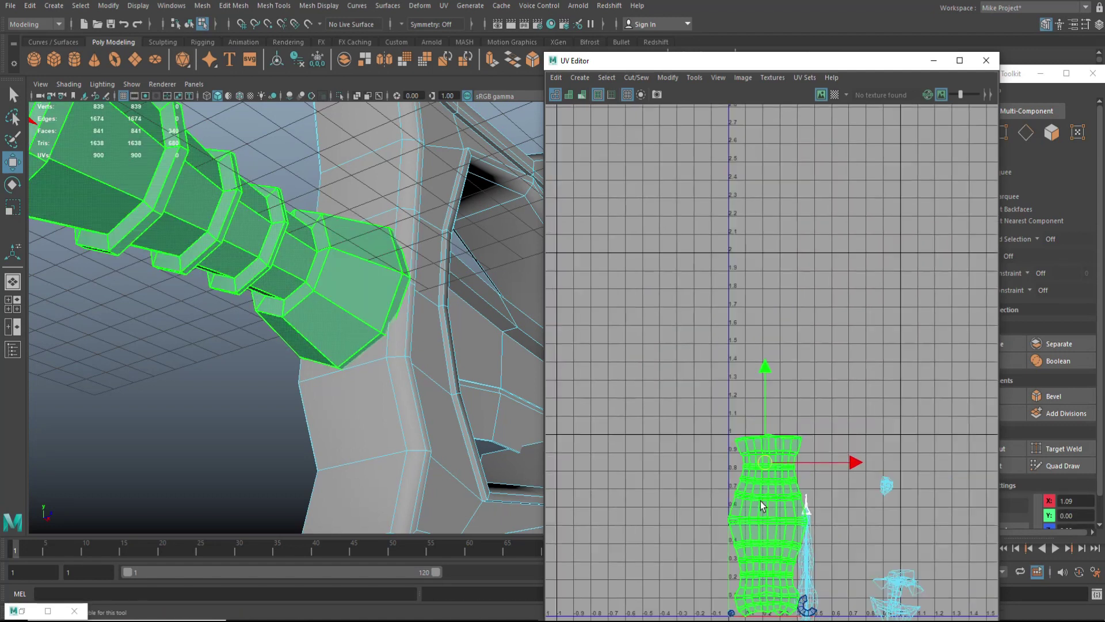
Step: Select the guard's UV shell and cut it along the border edge loops on both sides of the guard
{"action": "middle_click_drag", "start_coordinate": [747, 507], "coordinate": [712, 295], "text": "alt"}
{"action": "left_click", "coordinate": [840, 396]}
{"action": "middle_click_drag", "start_coordinate": [495, 380], "coordinate": [700, 151], "text": "alt"}
{"action": "left_click_drag", "start_coordinate": [862, 53], "coordinate": [963, 29]}
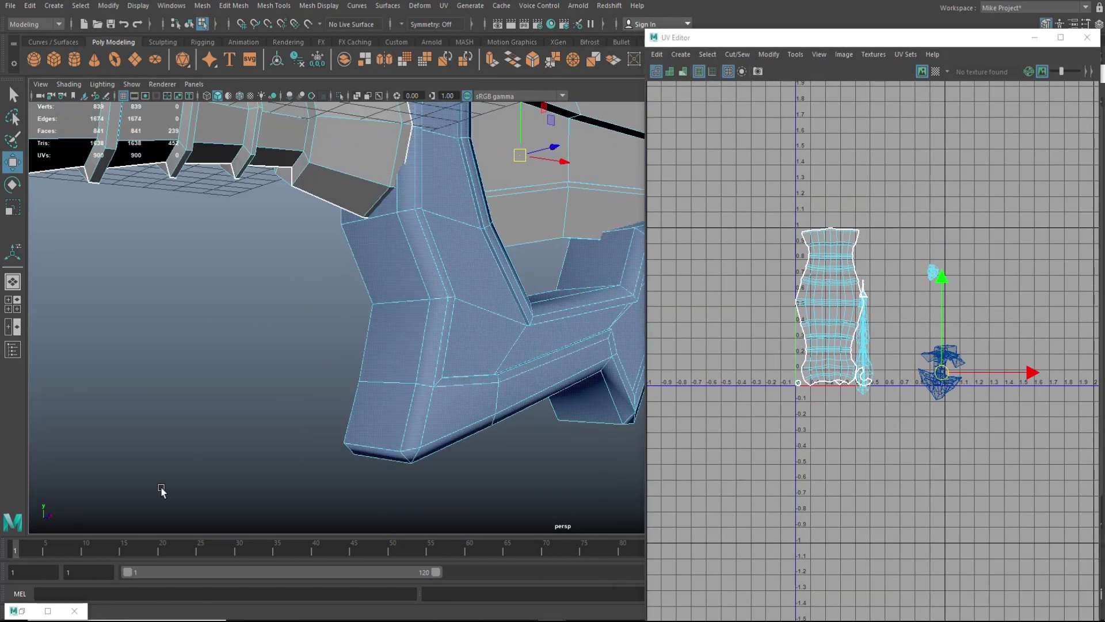
{"action": "right_click_drag", "start_coordinate": [937, 385], "coordinate": [933, 489]}
{"action": "left_click_drag", "start_coordinate": [397, 429], "coordinate": [460, 483], "text": "alt"}
{"action": "right_click_drag", "start_coordinate": [324, 152], "coordinate": [323, 116]}
{"action": "double_click", "coordinate": [310, 145]}
{"action": "left_click_drag", "start_coordinate": [444, 354], "coordinate": [751, 387], "text": "alt"}
{"action": "double_click", "coordinate": [288, 235], "text": "shift"}
Step: Select all of the guard's UV shells and unfold them
{"action": "right_click_drag", "start_coordinate": [938, 364], "coordinate": [902, 346]}
{"action": "left_click_drag", "start_coordinate": [906, 324], "coordinate": [994, 452]}
{"action": "right_click_drag", "start_coordinate": [946, 384], "coordinate": [992, 599]}
{"action": "scroll", "coordinate": [898, 472], "scroll_direction": "down", "scroll_amount": 1}
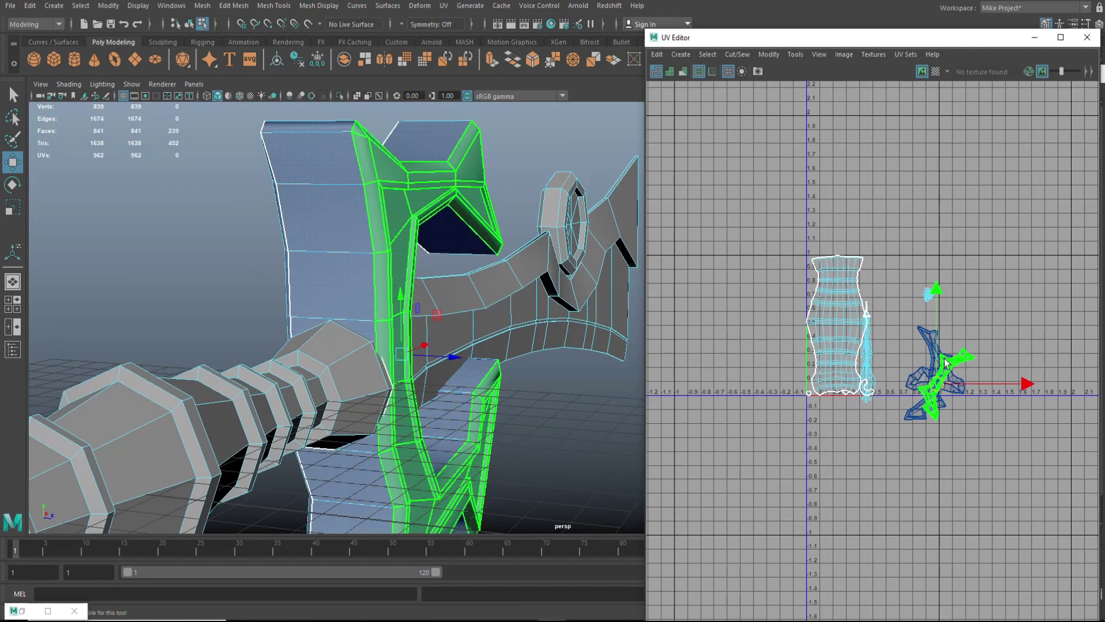
Step: Move the guard's three UV shells apart below the UV tile and scale up the smaller side shell
{"action": "left_click", "coordinate": [950, 368]}
{"action": "left_click_drag", "start_coordinate": [945, 382], "coordinate": [873, 474]}
{"action": "left_click", "coordinate": [925, 419]}
{"action": "middle_click_drag", "start_coordinate": [924, 419], "coordinate": [923, 540]}
{"action": "left_click", "coordinate": [907, 393]}
{"action": "middle_click_drag", "start_coordinate": [908, 393], "coordinate": [892, 426]}
{"action": "left_click", "coordinate": [858, 490]}
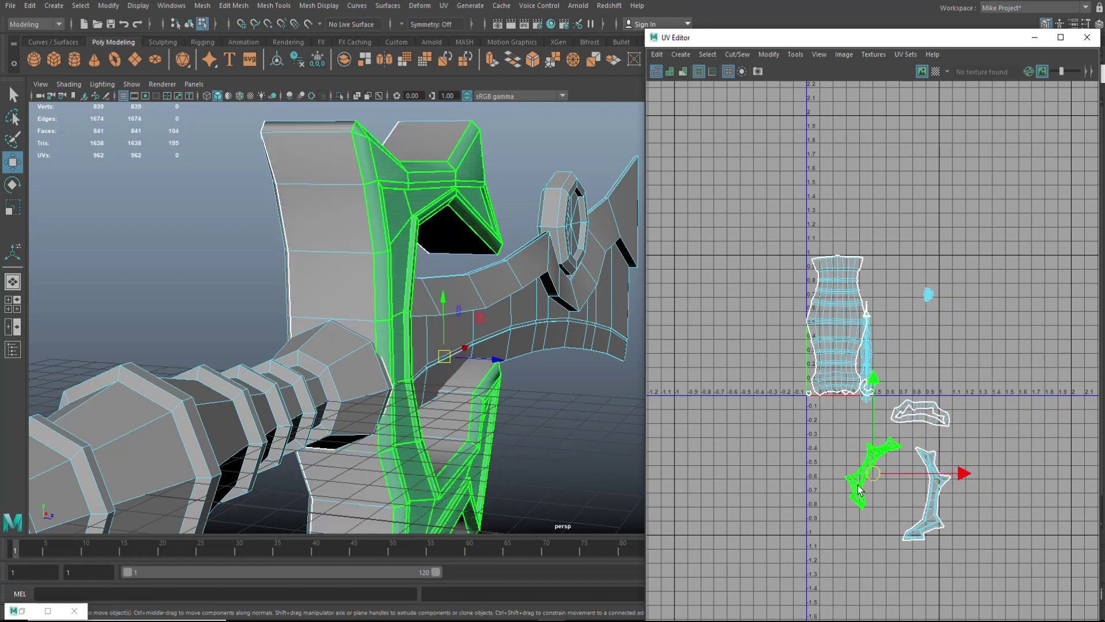
{"action": "key", "text": "r"}
{"action": "left_click_drag", "start_coordinate": [873, 473], "coordinate": [885, 483]}
Step: Cut the guard's rim UV shell at one cross edge near the lower prong and unfold it into a straight strip
{"action": "left_click", "coordinate": [922, 419]}
{"action": "right_click_drag", "start_coordinate": [923, 420], "coordinate": [991, 615]}
{"action": "scroll", "coordinate": [943, 487], "scroll_direction": "up", "scroll_amount": 2}
{"action": "left_click", "coordinate": [922, 389]}
{"action": "left_click_drag", "start_coordinate": [512, 426], "coordinate": [549, 105], "text": "alt"}
{"action": "scroll", "coordinate": [518, 150], "scroll_direction": "up", "scroll_amount": 1}
{"action": "right_click_drag", "start_coordinate": [405, 296], "coordinate": [416, 265]}
{"action": "left_click", "coordinate": [383, 411]}
{"action": "right_click_drag", "start_coordinate": [916, 391], "coordinate": [987, 432]}
{"action": "mouse_move", "coordinate": [962, 510]}
{"action": "right_mouse_down"}
{"action": "mouse_move", "coordinate": [971, 503]}
{"action": "mouse_move", "coordinate": [972, 527]}
{"action": "right_mouse_up"}
{"action": "left_click", "coordinate": [913, 370]}
{"action": "right_click_drag", "start_coordinate": [914, 369], "coordinate": [922, 480]}
{"action": "left_click", "coordinate": [973, 591]}
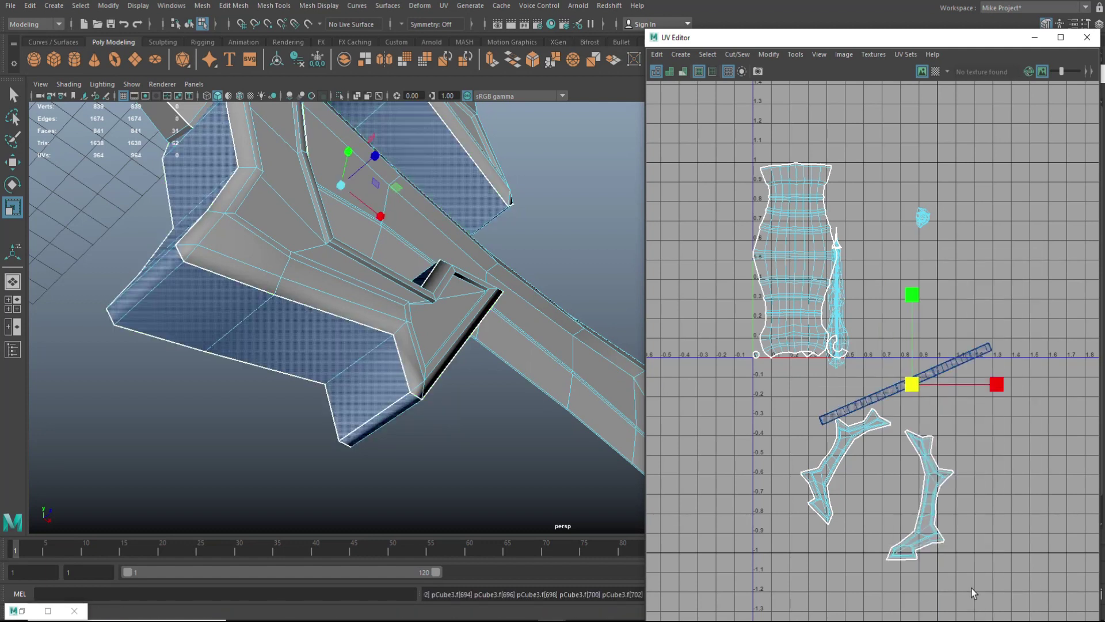
Step: Cut the round disc's UV shell along the border edge loops on both of its sides
{"action": "left_click", "coordinate": [929, 220]}
{"action": "scroll", "coordinate": [496, 412], "scroll_direction": "down", "scroll_amount": 6}
{"action": "middle_click_drag", "start_coordinate": [496, 412], "coordinate": [399, 386], "text": "alt"}
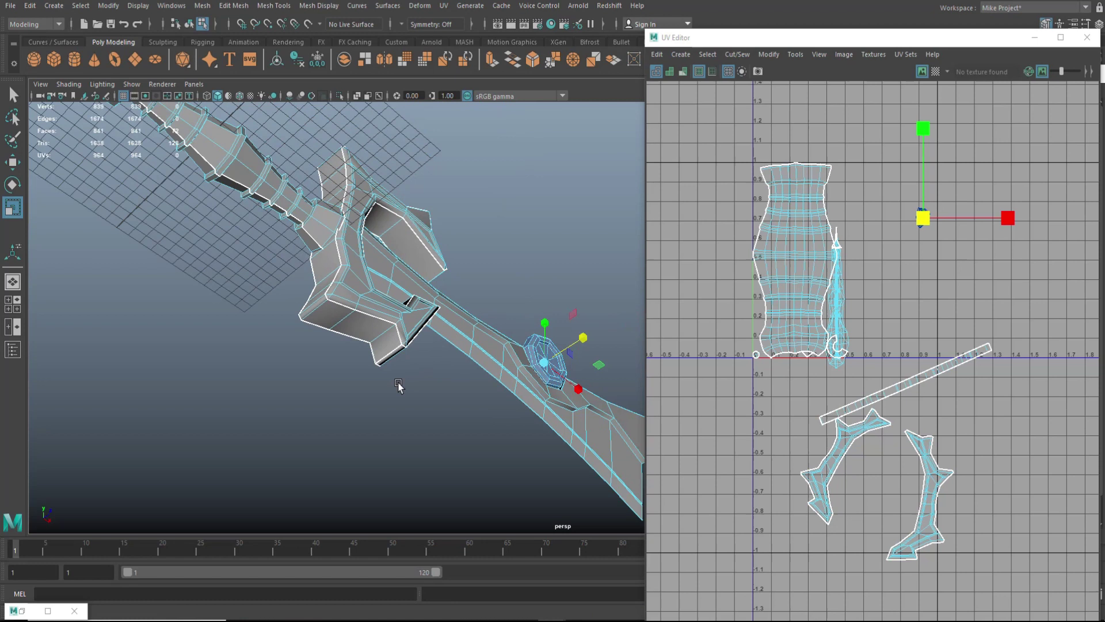
{"action": "left_click_drag", "start_coordinate": [399, 385], "coordinate": [412, 309], "text": "alt"}
{"action": "middle_click_drag", "start_coordinate": [412, 308], "coordinate": [420, 410], "text": "alt"}
{"action": "scroll", "coordinate": [307, 454], "scroll_direction": "up", "scroll_amount": 4}
{"action": "right_click_drag", "start_coordinate": [356, 344], "coordinate": [355, 262]}
{"action": "double_click", "coordinate": [353, 333]}
{"action": "left_click_drag", "start_coordinate": [353, 332], "coordinate": [368, 400], "text": "alt"}
{"action": "double_click", "coordinate": [507, 362], "text": "shift"}
{"action": "left_click_drag", "start_coordinate": [514, 403], "coordinate": [409, 329], "text": "alt"}
{"action": "left_click", "coordinate": [567, 491], "text": "shift"}
{"action": "right_click_drag", "start_coordinate": [863, 299], "coordinate": [797, 289]}
Step: Unfold the blade's UV shell and move the grip and blade shells clear of the UV tile
{"action": "left_click_drag", "start_coordinate": [862, 216], "coordinate": [668, 270]}
{"action": "left_click", "coordinate": [777, 251]}
{"action": "key", "text": "w"}
{"action": "left_click", "coordinate": [837, 287]}
{"action": "right_click_drag", "start_coordinate": [837, 319], "coordinate": [895, 617]}
{"action": "left_click", "coordinate": [805, 295]}
{"action": "scroll", "coordinate": [806, 293], "scroll_direction": "down", "scroll_amount": 3}
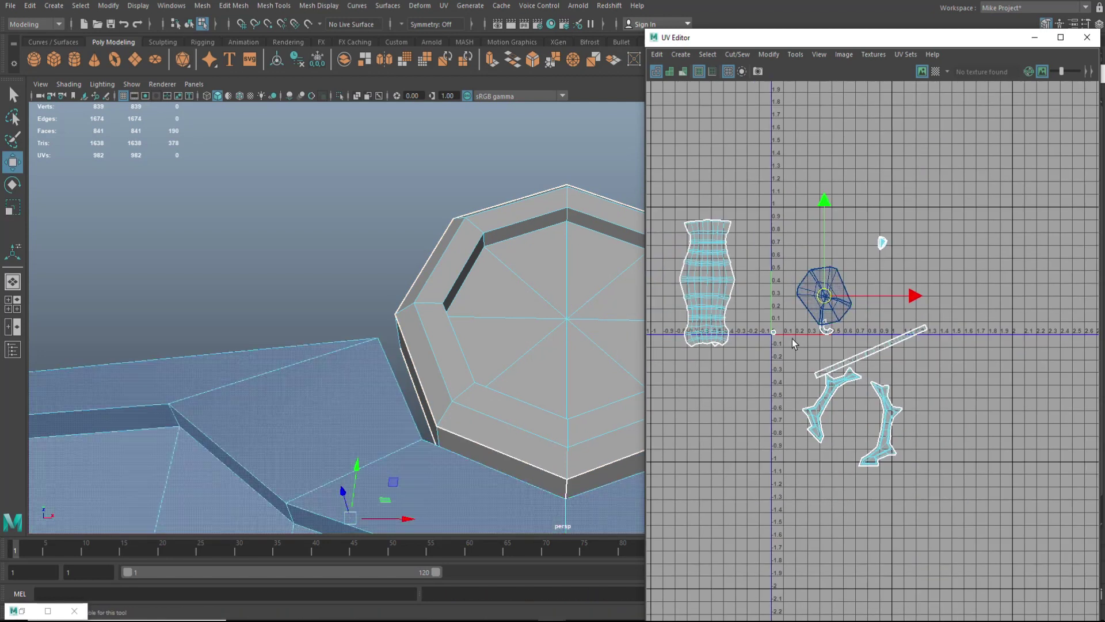
{"action": "left_click_drag", "start_coordinate": [825, 296], "coordinate": [797, 172]}
Step: Unfold all of the round disc's UV shells and separate the rim strip from the disc's faces
{"action": "right_click_drag", "start_coordinate": [567, 325], "coordinate": [597, 303]}
{"action": "left_click", "coordinate": [596, 304]}
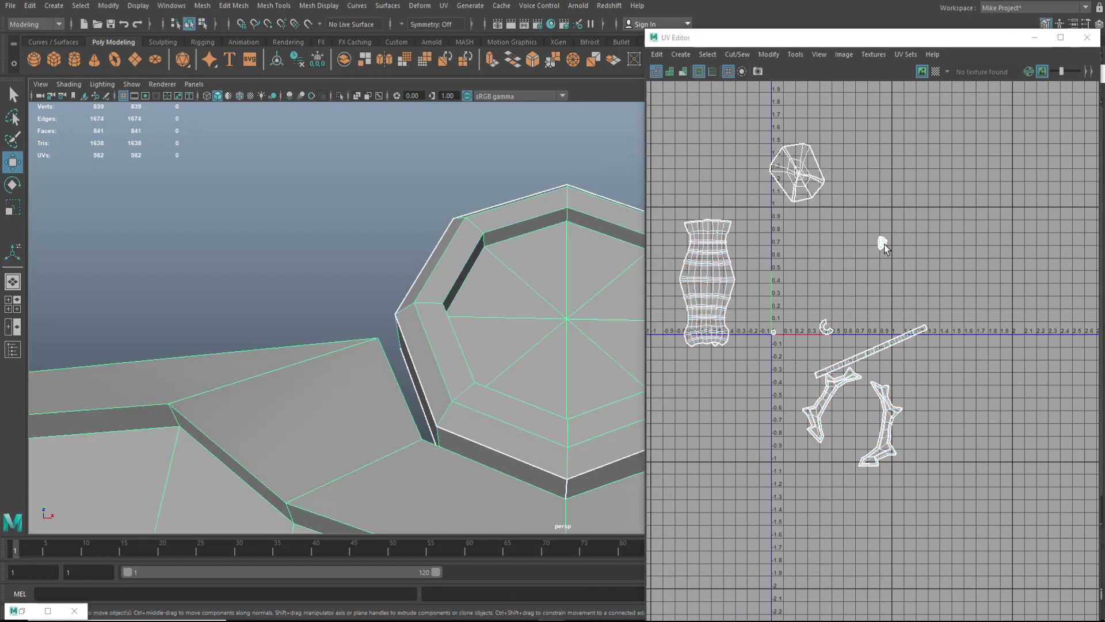
{"action": "right_click_drag", "start_coordinate": [884, 244], "coordinate": [900, 239]}
{"action": "left_click_drag", "start_coordinate": [856, 227], "coordinate": [899, 259]}
{"action": "right_click_drag", "start_coordinate": [886, 245], "coordinate": [931, 615]}
{"action": "scroll", "coordinate": [889, 288], "scroll_direction": "up", "scroll_amount": 3}
{"action": "left_click", "coordinate": [875, 223]}
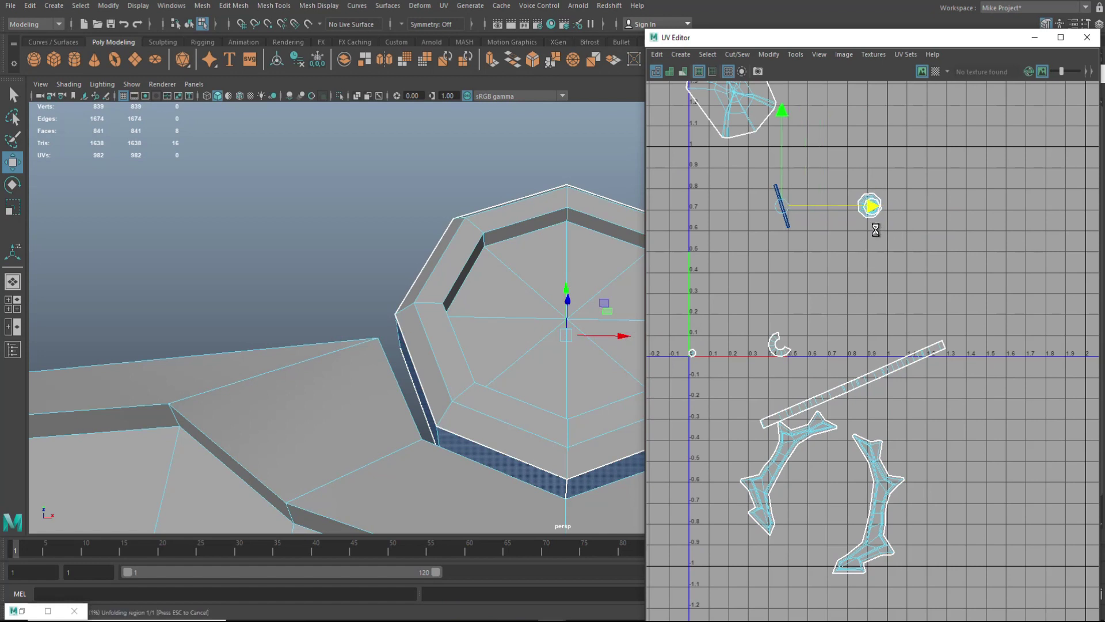
Step: Select every UV shell of the sword and lay them all out inside the UV tile
{"action": "scroll", "coordinate": [833, 305], "scroll_direction": "down", "scroll_amount": 8}
{"action": "left_click", "coordinate": [791, 181]}
{"action": "left_click_drag", "start_coordinate": [707, 214], "coordinate": [902, 486]}
{"action": "right_click_drag", "start_coordinate": [840, 338], "coordinate": [893, 420]}
{"action": "scroll", "coordinate": [862, 392], "scroll_direction": "up", "scroll_amount": 5}
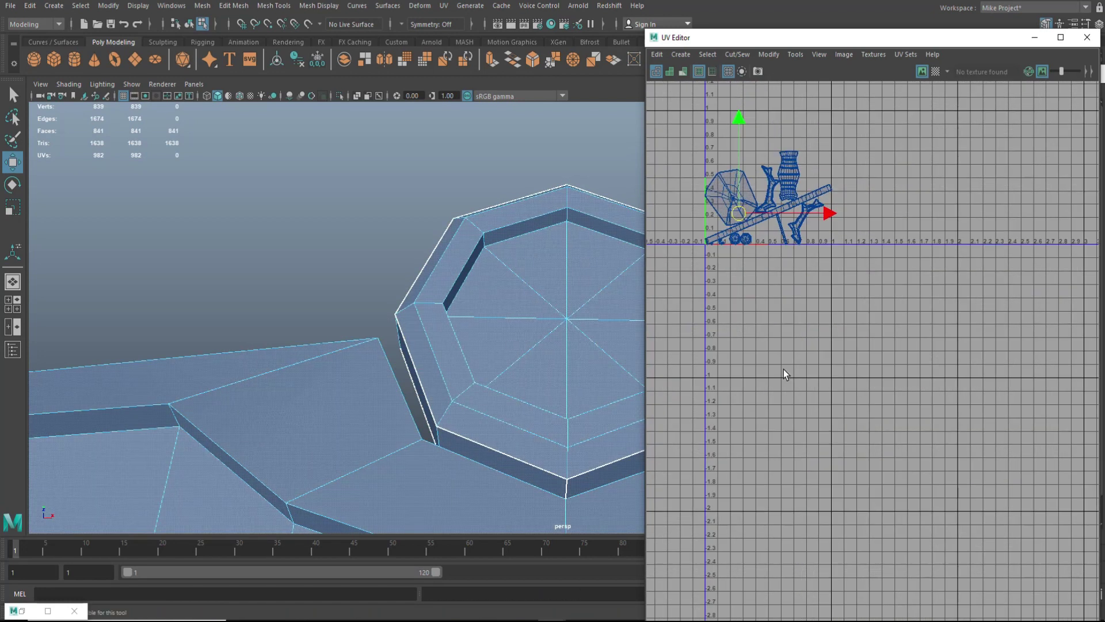
Step: Display the checker map on the sword and bring the handle and guard into view
{"action": "middle_click_drag", "start_coordinate": [784, 371], "coordinate": [924, 446], "text": "alt"}
{"action": "scroll", "coordinate": [526, 414], "scroll_direction": "down", "scroll_amount": 6}
{"action": "left_click_drag", "start_coordinate": [525, 415], "coordinate": [487, 425], "text": "alt"}
{"action": "left_click", "coordinate": [935, 72]}
{"action": "scroll", "coordinate": [413, 405], "scroll_direction": "down", "scroll_amount": 5}
{"action": "left_click_drag", "start_coordinate": [413, 405], "coordinate": [450, 386], "text": "alt"}
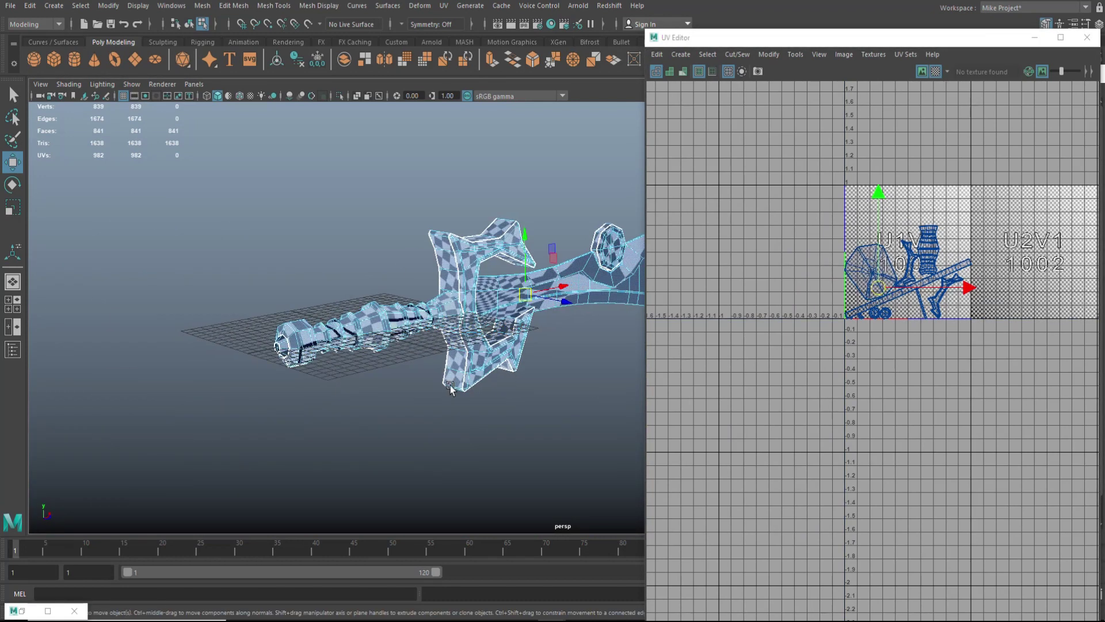
Step: Scale up the grip's UV shell so its checkers match those on the guard
{"action": "scroll", "coordinate": [450, 387], "scroll_direction": "up", "scroll_amount": 6}
{"action": "middle_click_drag", "start_coordinate": [386, 389], "coordinate": [469, 395], "text": "alt"}
{"action": "scroll", "coordinate": [469, 395], "scroll_direction": "down", "scroll_amount": 4}
{"action": "scroll", "coordinate": [851, 319], "scroll_direction": "up", "scroll_amount": 2}
{"action": "left_click", "coordinate": [943, 248]}
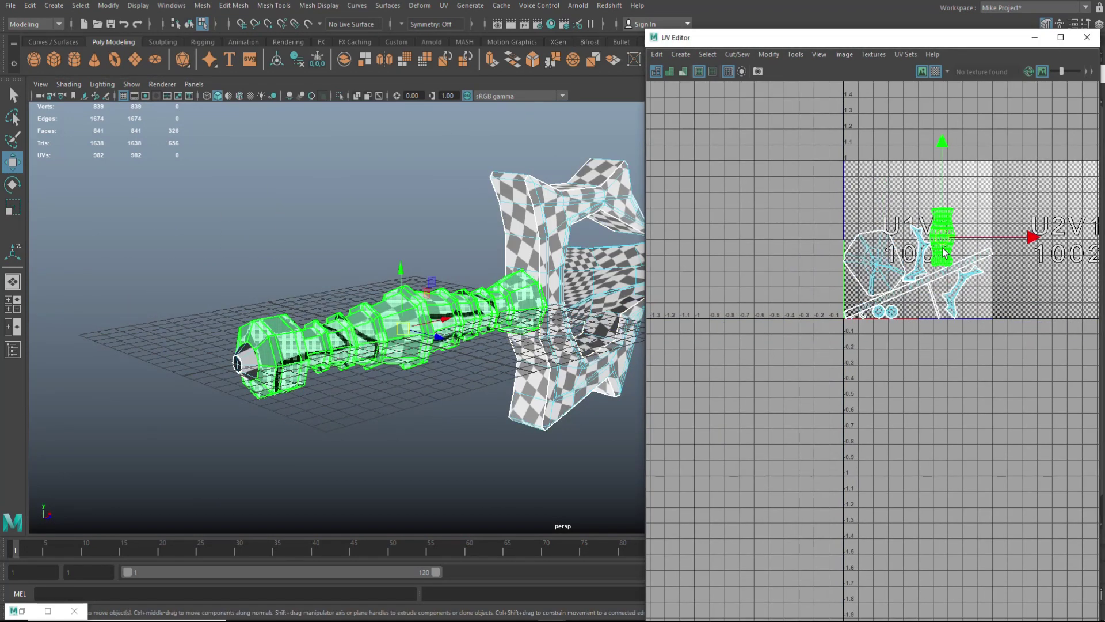
{"action": "key", "text": "r"}
{"action": "left_click_drag", "start_coordinate": [942, 238], "coordinate": [955, 236]}
{"action": "left_click_drag", "start_coordinate": [802, 140], "coordinate": [980, 385]}
Step: Move the blade, grip, guard, disc and pommel UV shells out of the U1V1 tile, spreading them over the neighbouring tiles
{"action": "left_click", "coordinate": [876, 266]}
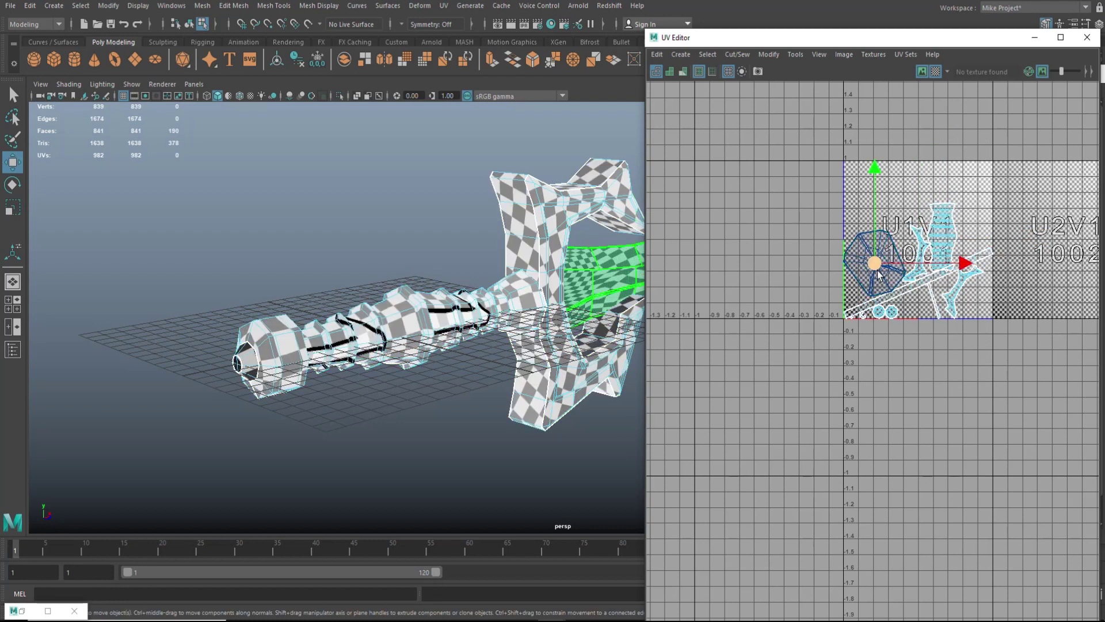
{"action": "left_click_drag", "start_coordinate": [875, 264], "coordinate": [786, 247]}
{"action": "left_click", "coordinate": [943, 240]}
{"action": "left_click_drag", "start_coordinate": [943, 237], "coordinate": [786, 322]}
{"action": "left_click", "coordinate": [923, 263]}
{"action": "left_click_drag", "start_coordinate": [917, 254], "coordinate": [817, 183]}
{"action": "left_click", "coordinate": [919, 282]}
{"action": "left_click_drag", "start_coordinate": [918, 284], "coordinate": [782, 403]}
{"action": "left_click", "coordinate": [961, 290]}
{"action": "left_click_drag", "start_coordinate": [962, 291], "coordinate": [731, 286]}
{"action": "left_click", "coordinate": [936, 304]}
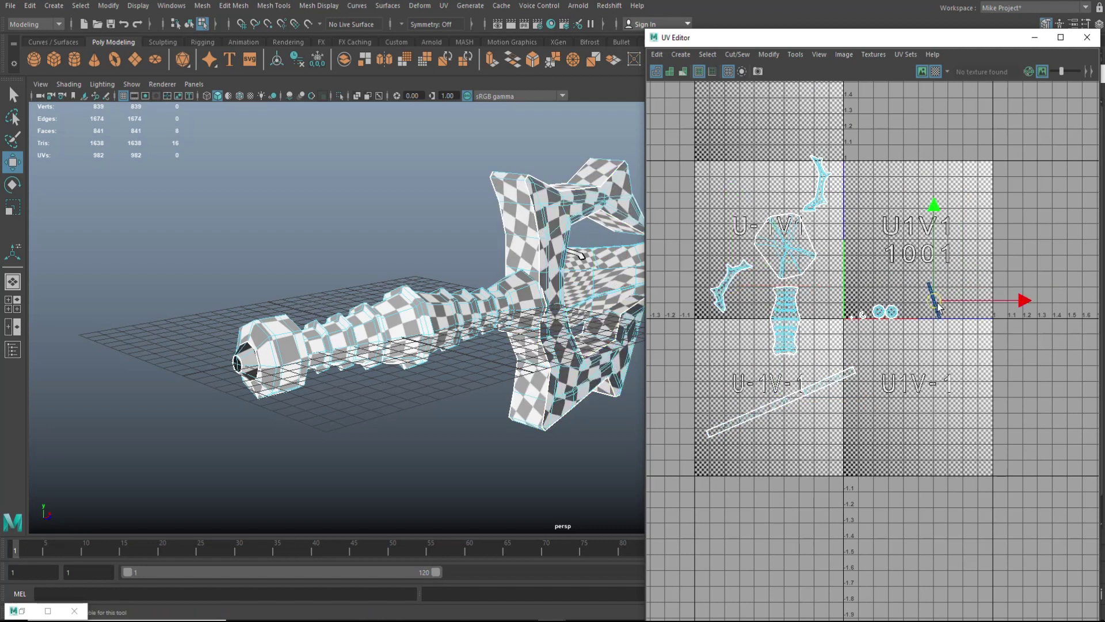
{"action": "left_click_drag", "start_coordinate": [886, 332], "coordinate": [889, 347]}
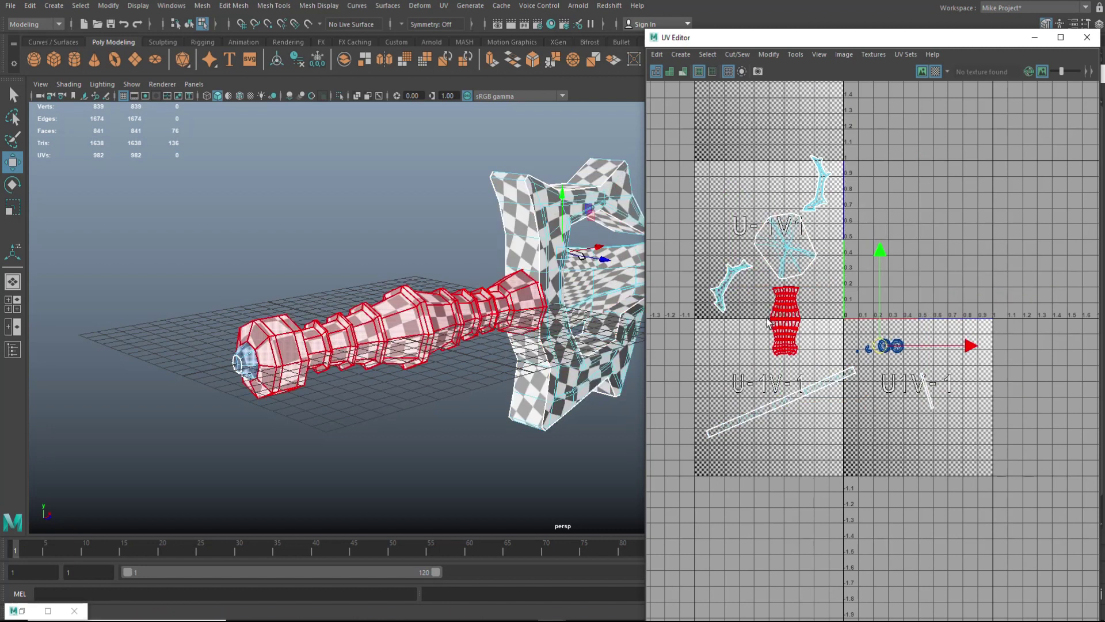
Step: Move the grip's UV shell into the upper-left corner of the U1V1 tile
{"action": "left_click", "coordinate": [787, 316]}
{"action": "right_click_drag", "start_coordinate": [787, 315], "coordinate": [853, 299], "text": "shift"}
{"action": "scroll", "coordinate": [398, 430], "scroll_direction": "up", "scroll_amount": 5}
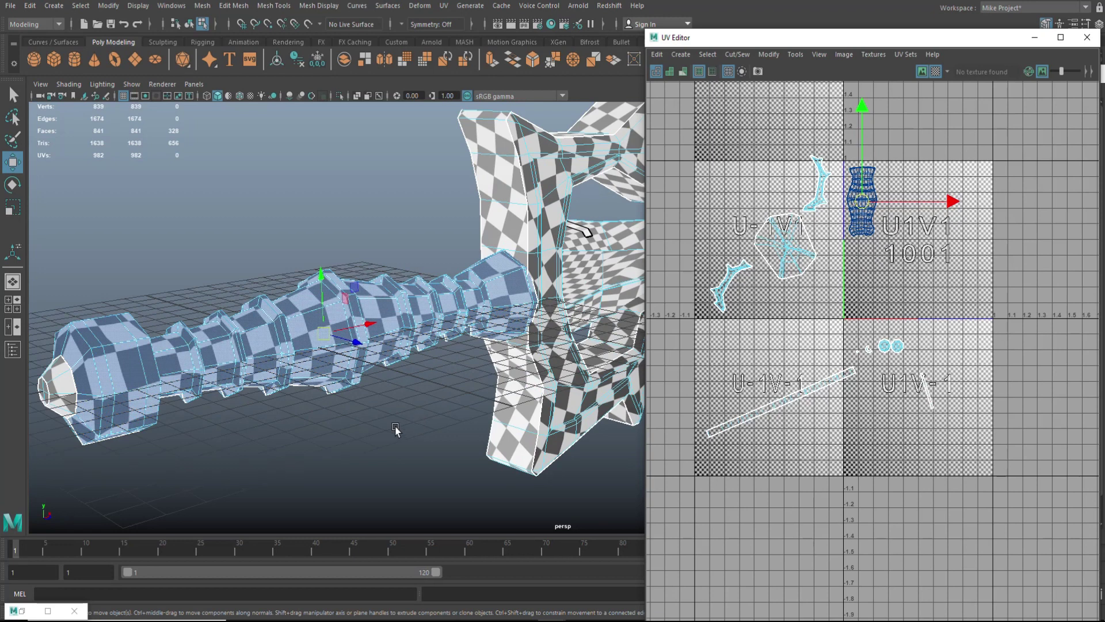
Step: Move the pommel end ring's UV shell into the U1V1 tile and unfold it
{"action": "left_click_drag", "start_coordinate": [434, 426], "coordinate": [458, 424], "text": "alt"}
{"action": "left_click", "coordinate": [77, 339]}
{"action": "left_click_drag", "start_coordinate": [869, 350], "coordinate": [881, 288]}
{"action": "right_click_drag", "start_coordinate": [881, 288], "coordinate": [893, 255], "text": "shift"}
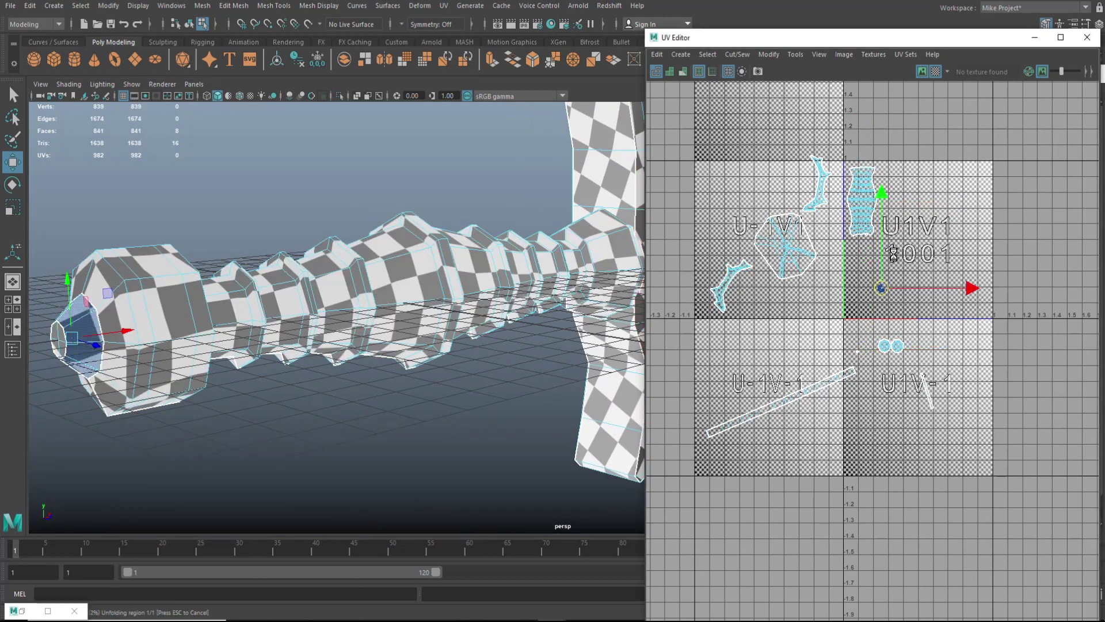
{"action": "key", "text": "f"}
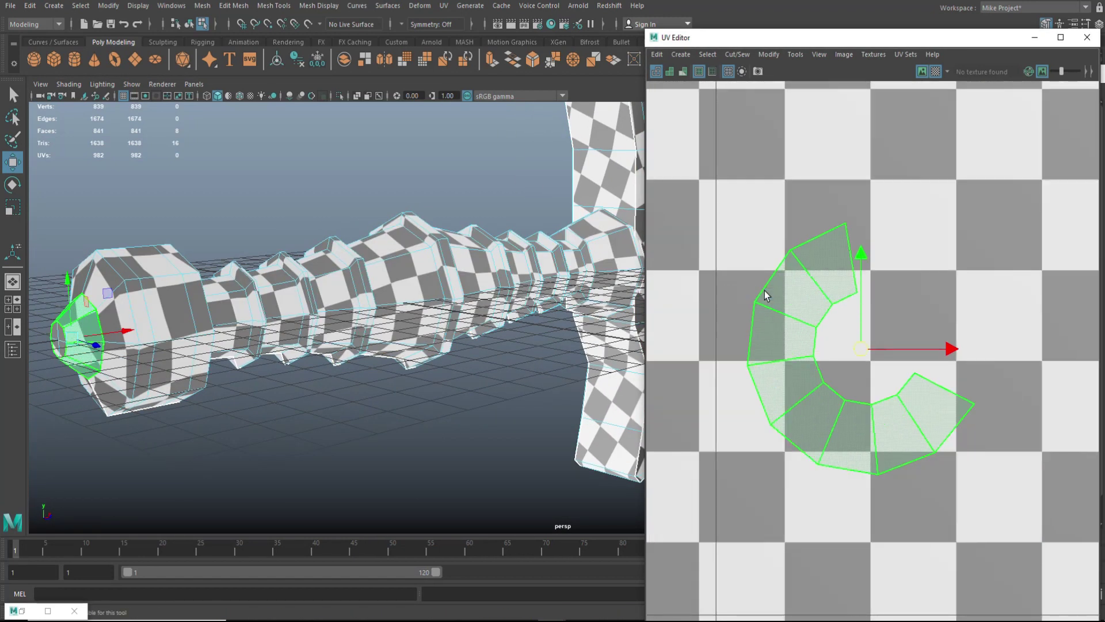
Step: Straighten the inner and outer UV borders of the pommel end ring's shell
{"action": "right_click_drag", "start_coordinate": [780, 341], "coordinate": [782, 454], "text": "shift"}
{"action": "right_click_drag", "start_coordinate": [840, 618], "coordinate": [840, 618]}
{"action": "right_click_drag", "start_coordinate": [816, 304], "coordinate": [816, 272]}
{"action": "double_click", "coordinate": [906, 388]}
{"action": "right_click_drag", "start_coordinate": [791, 392], "coordinate": [803, 499]}
{"action": "right_click_drag", "start_coordinate": [879, 587], "coordinate": [879, 586], "text": "shift"}
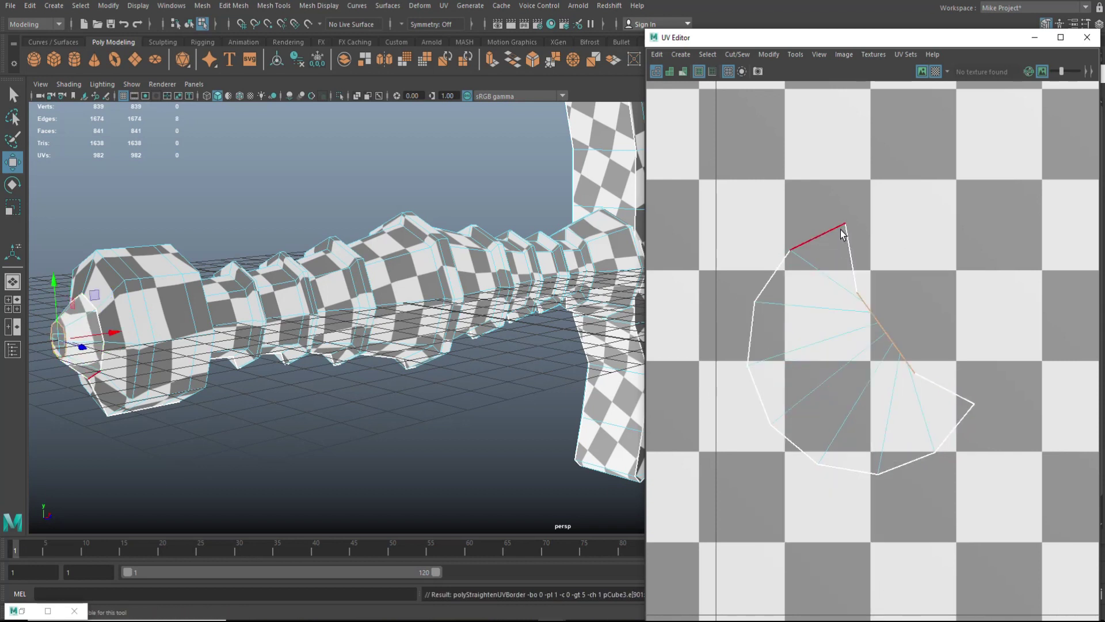
{"action": "right_click_drag", "start_coordinate": [883, 304], "coordinate": [852, 286]}
{"action": "left_click", "coordinate": [895, 331]}
{"action": "right_click_drag", "start_coordinate": [893, 333], "coordinate": [976, 593]}
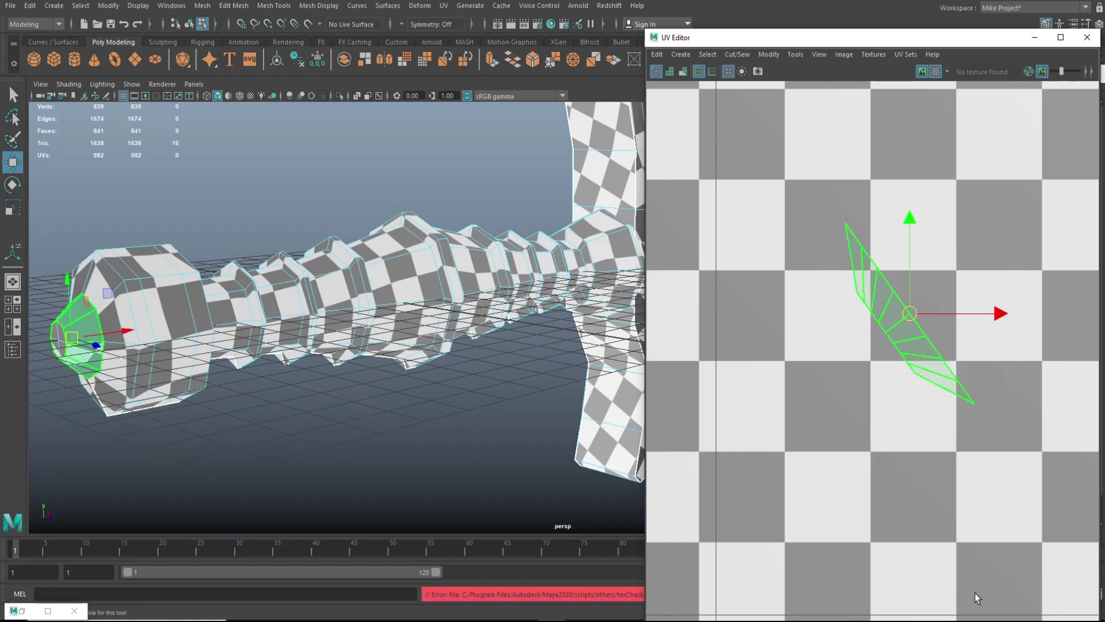
Step: Adjust the inner border of the pommel ring's UV shell and scale the shell down
{"action": "scroll", "coordinate": [790, 369], "scroll_direction": "down", "scroll_amount": 4}
{"action": "left_click_drag", "start_coordinate": [353, 419], "coordinate": [298, 407], "text": "alt"}
{"action": "right_click_drag", "start_coordinate": [839, 339], "coordinate": [839, 306]}
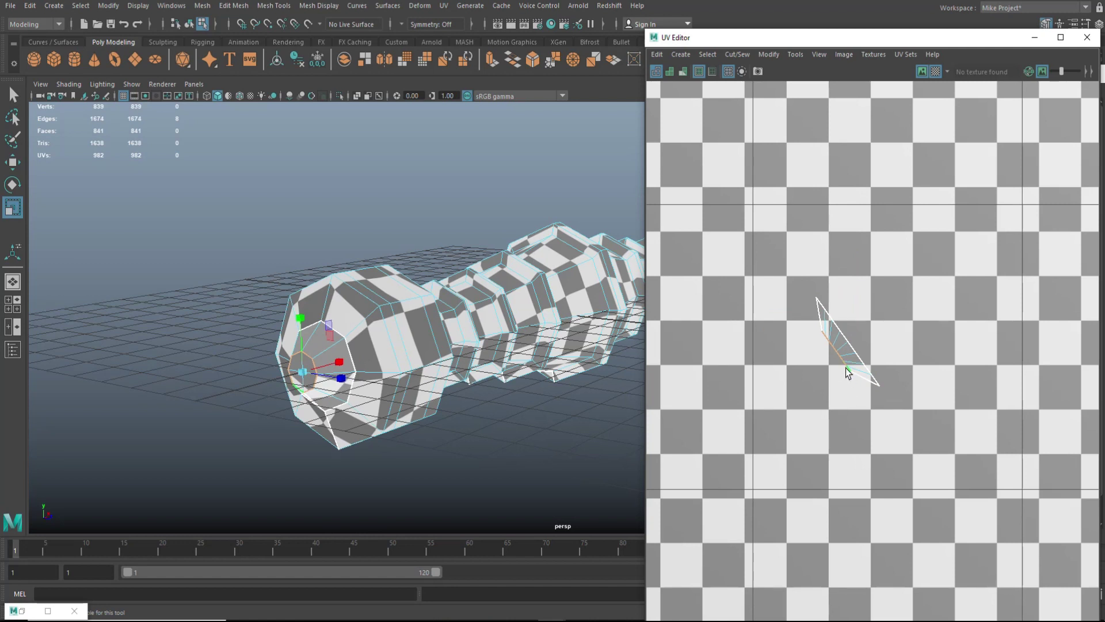
{"action": "right_click_drag", "start_coordinate": [841, 339], "coordinate": [851, 374], "text": "shift"}
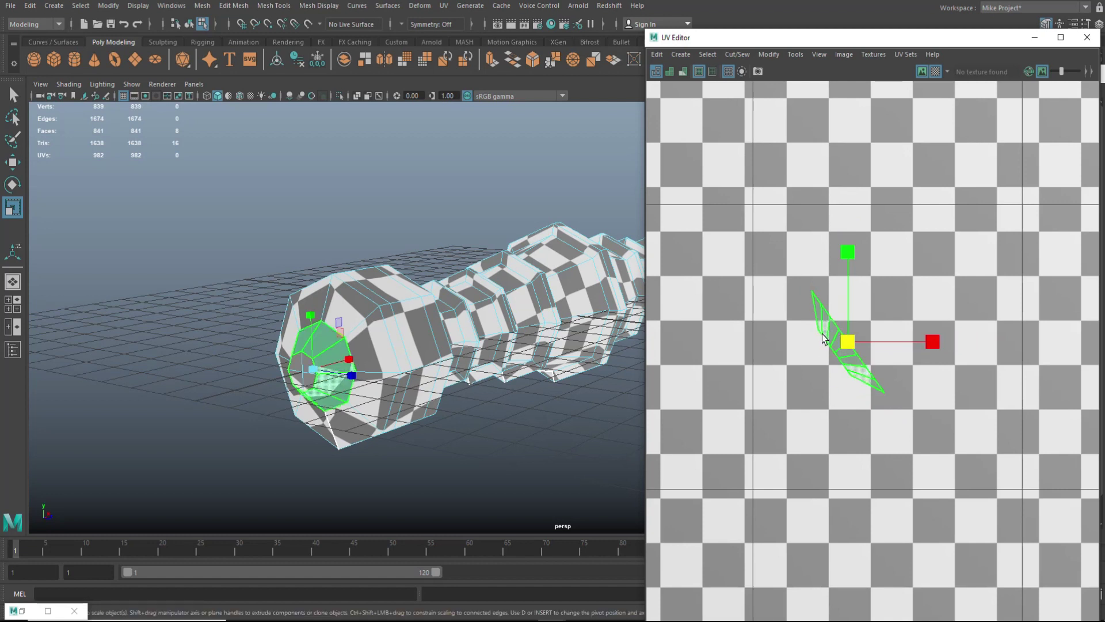
{"action": "scroll", "coordinate": [518, 349], "scroll_direction": "down", "scroll_amount": 5}
{"action": "scroll", "coordinate": [800, 391], "scroll_direction": "down", "scroll_amount": 8}
{"action": "scroll", "coordinate": [801, 391], "scroll_direction": "up", "scroll_amount": 3}
{"action": "left_click_drag", "start_coordinate": [812, 376], "coordinate": [996, 384]}
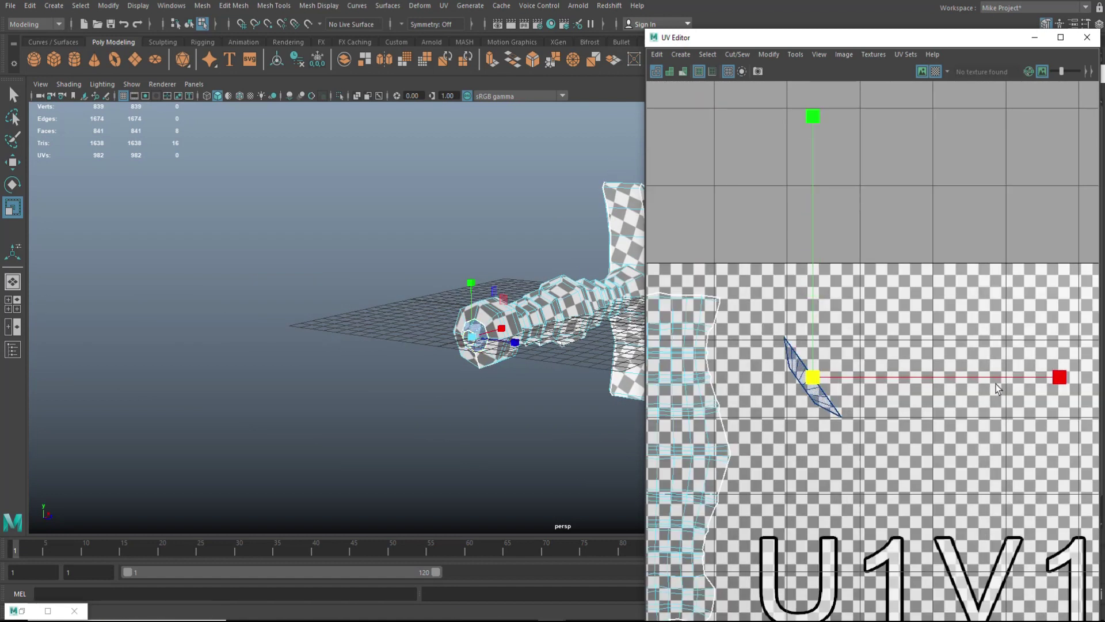
{"action": "scroll", "coordinate": [451, 400], "scroll_direction": "up", "scroll_amount": 5}
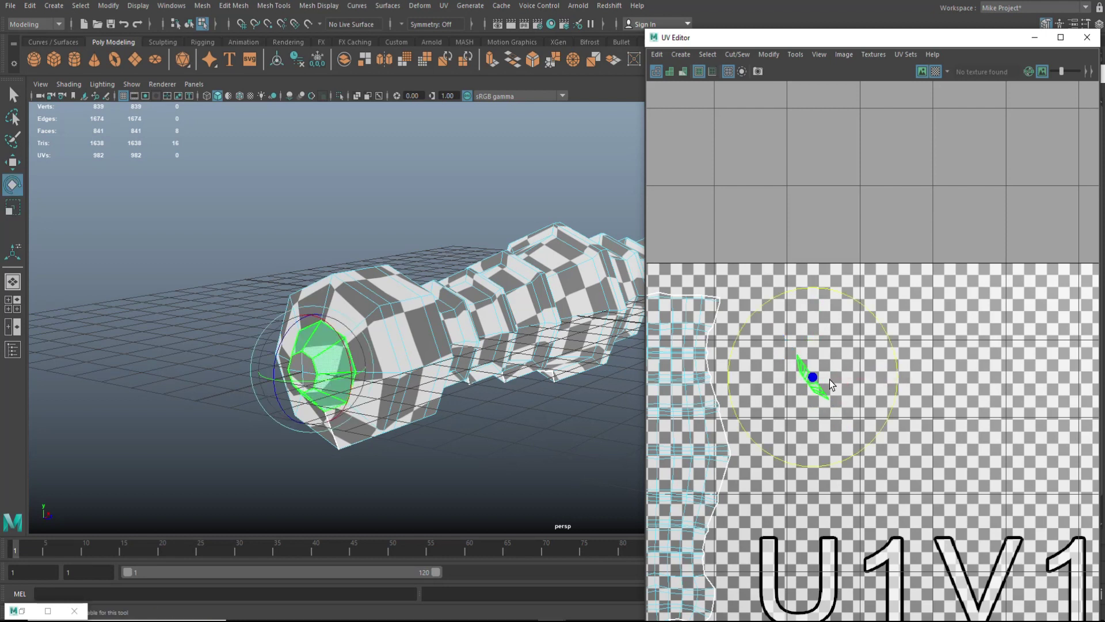
Step: Rotate the pommel ring's UV shell upright, resize it, and place it beside the grip's shell
{"action": "left_click_drag", "start_coordinate": [838, 292], "coordinate": [848, 298]}
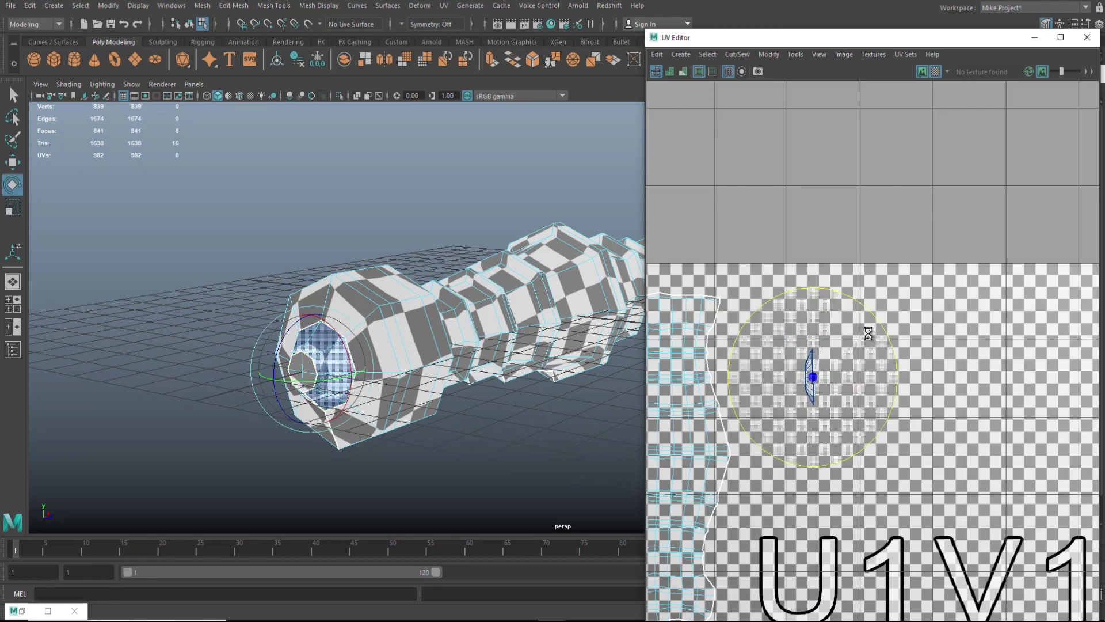
{"action": "scroll", "coordinate": [835, 369], "scroll_direction": "down", "scroll_amount": 2}
{"action": "key", "text": "r"}
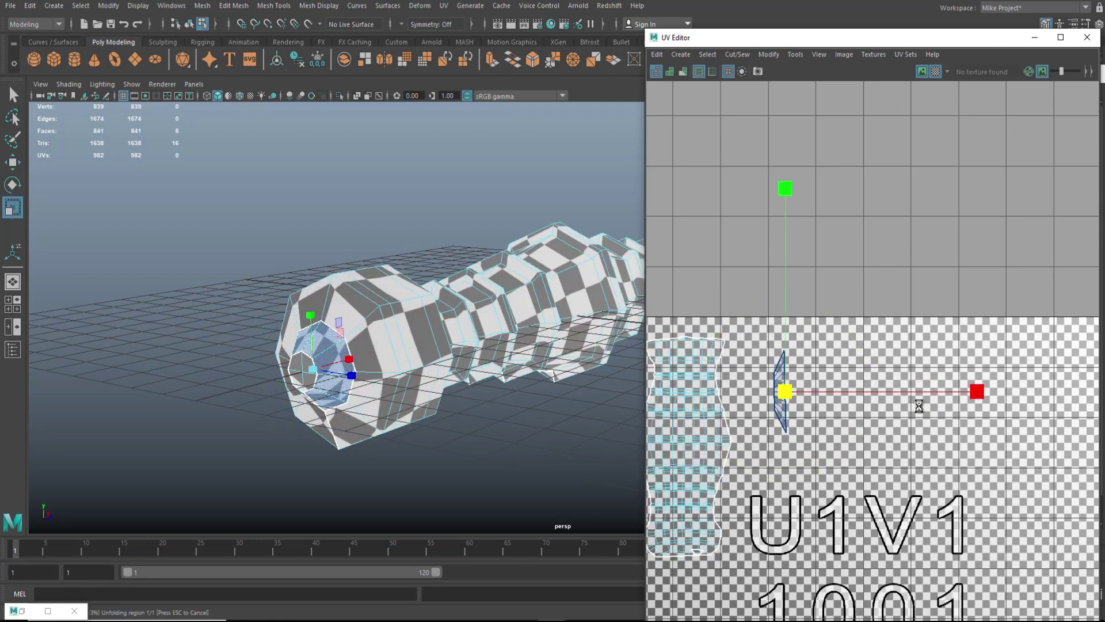
{"action": "key", "text": "w"}
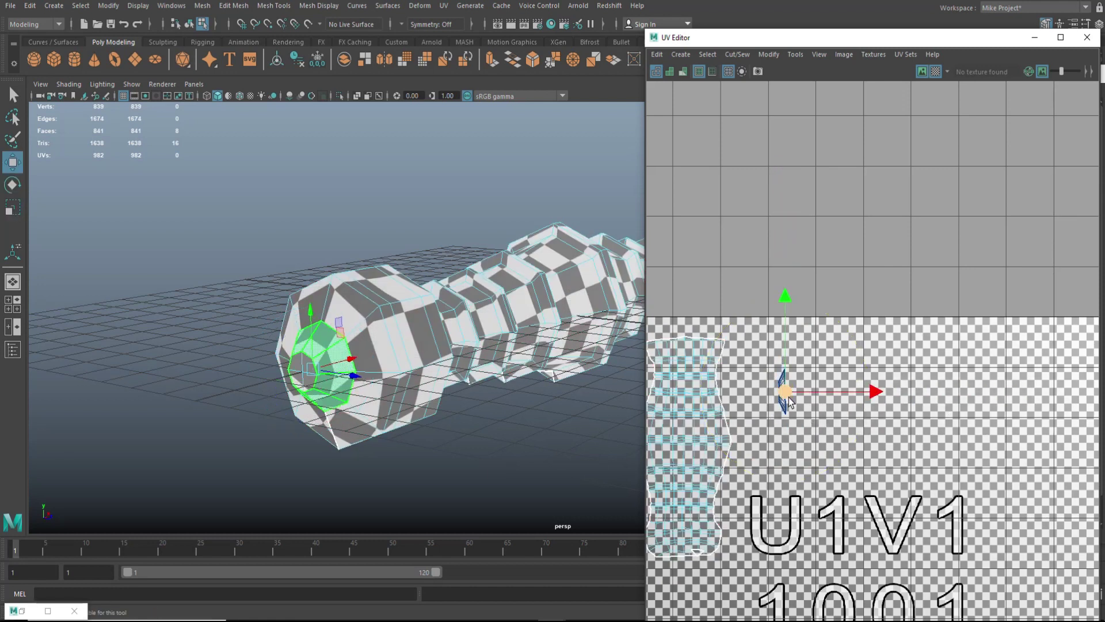
Step: Move the guard's upper side UV shell into the U1V1 tile beside the grip's shell
{"action": "scroll", "coordinate": [793, 463], "scroll_direction": "down", "scroll_amount": 5}
{"action": "scroll", "coordinate": [793, 463], "scroll_direction": "down", "scroll_amount": 2}
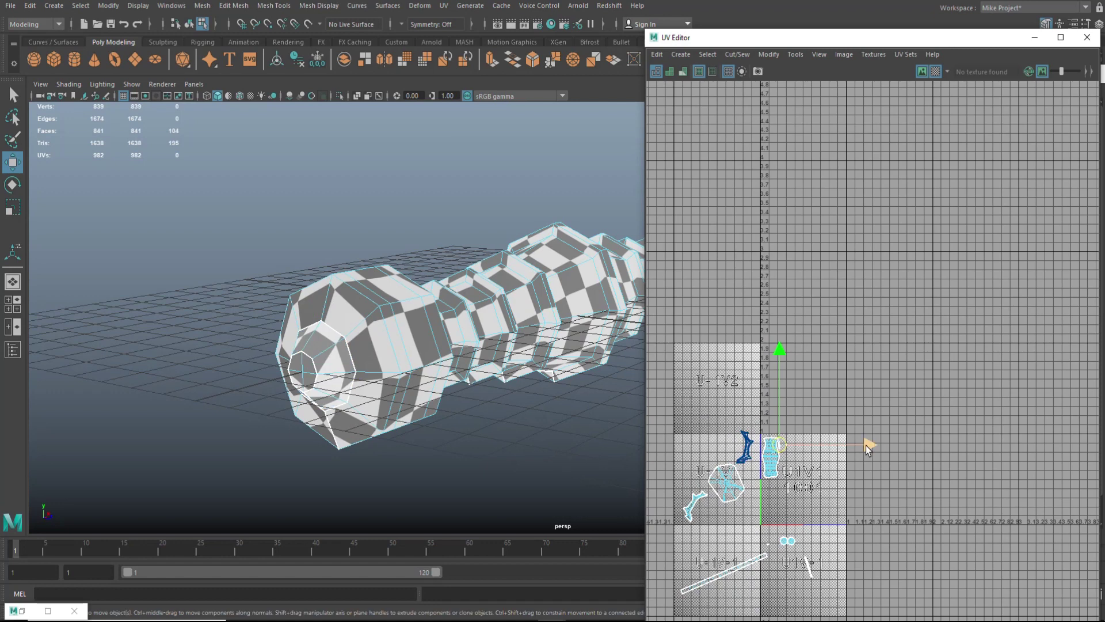
{"action": "left_click_drag", "start_coordinate": [867, 446], "coordinate": [917, 446]}
{"action": "key", "text": "ctrl+u"}
{"action": "scroll", "coordinate": [794, 477], "scroll_direction": "up", "scroll_amount": 9}
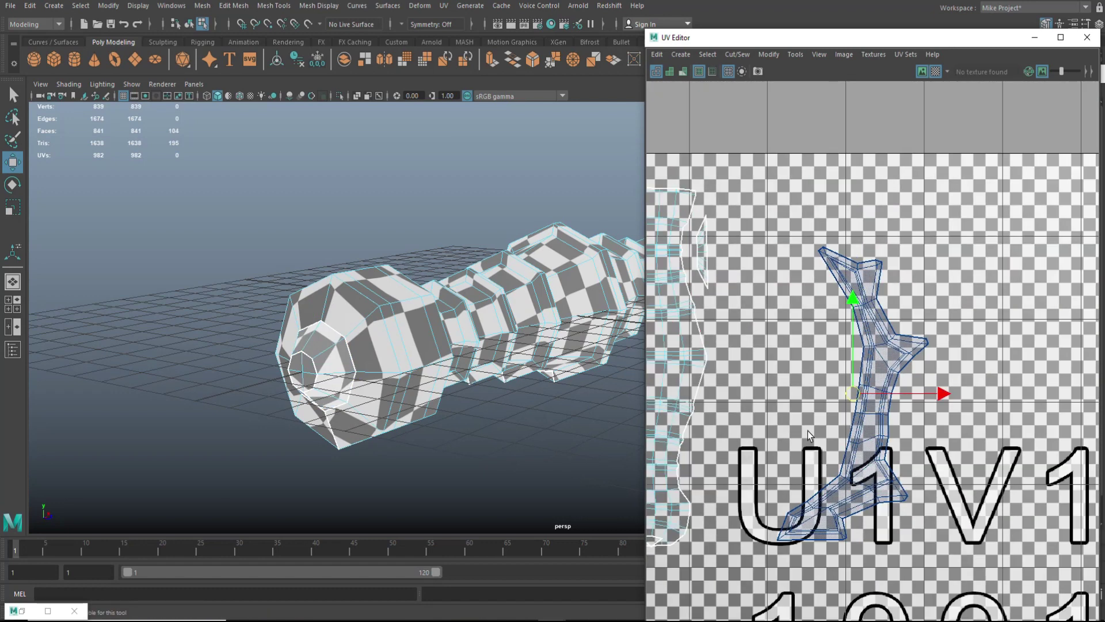
Step: Examine the checker pattern on the guard in the front view, comparing it with the grip
{"action": "key", "text": "f"}
{"action": "middle_click_drag", "start_coordinate": [622, 418], "coordinate": [482, 422], "text": "alt"}
{"action": "left_click_drag", "start_coordinate": [482, 422], "coordinate": [246, 449], "text": "alt"}
{"action": "key", "text": "space"}
{"action": "key", "text": "space"}
{"action": "key", "text": "5"}
{"action": "mouse_move", "coordinate": [286, 451]}
{"action": "right_mouse_down", "text": "alt"}
{"action": "mouse_move", "coordinate": [207, 465]}
{"action": "mouse_move", "coordinate": [239, 460]}
{"action": "right_mouse_up", "text": "alt"}
{"action": "middle_click_drag", "start_coordinate": [239, 460], "coordinate": [507, 475], "text": "alt"}
{"action": "left_click", "coordinate": [903, 385]}
{"action": "left_click", "coordinate": [878, 399]}
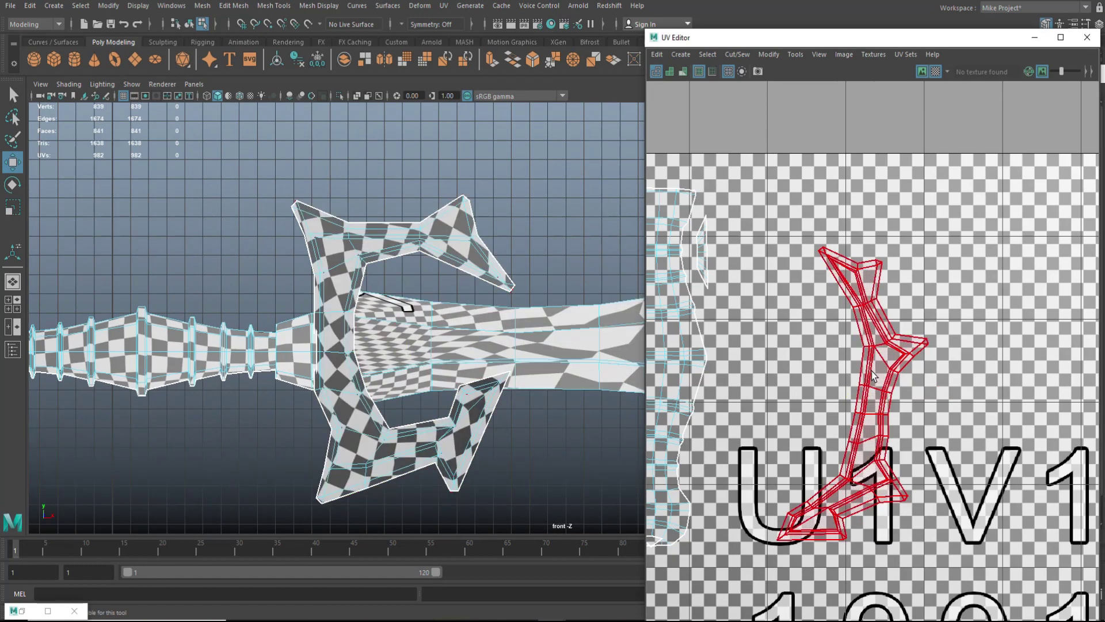
Step: Rotate both guard side UV shells and place them next to each other beneath the grip's shell in the U1V1 tile
{"action": "scroll", "coordinate": [835, 410], "scroll_direction": "down", "scroll_amount": 10}
{"action": "left_click", "coordinate": [674, 542]}
{"action": "left_click_drag", "start_coordinate": [676, 543], "coordinate": [789, 536]}
{"action": "key", "text": "e"}
{"action": "left_click_drag", "start_coordinate": [818, 454], "coordinate": [765, 438]}
{"action": "key", "text": "w"}
{"action": "left_click_drag", "start_coordinate": [784, 535], "coordinate": [767, 542]}
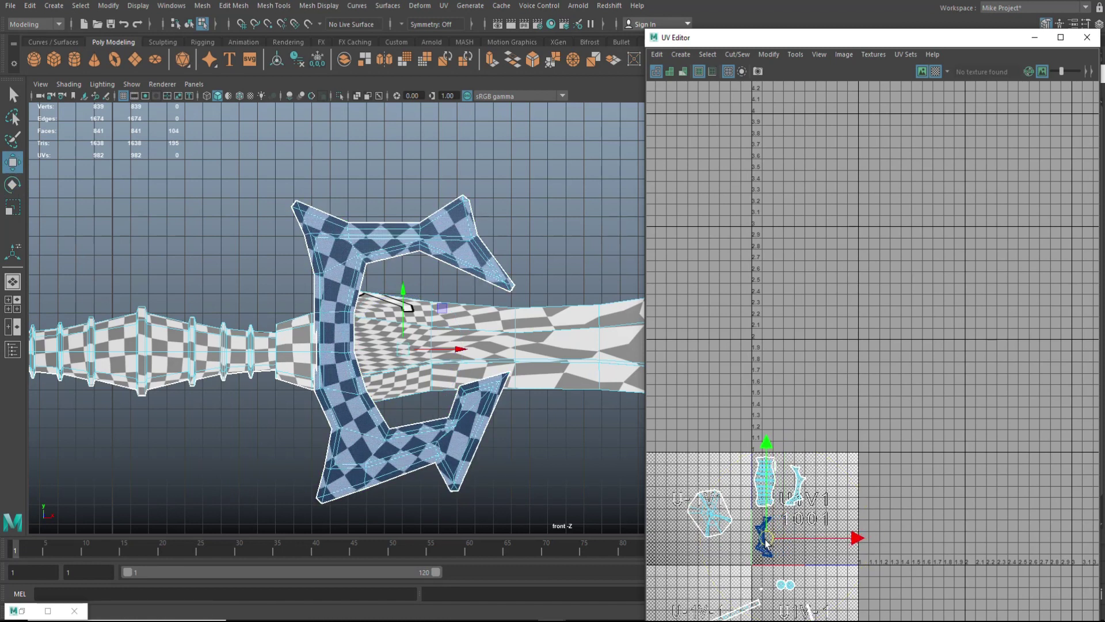
{"action": "left_click", "coordinate": [797, 502]}
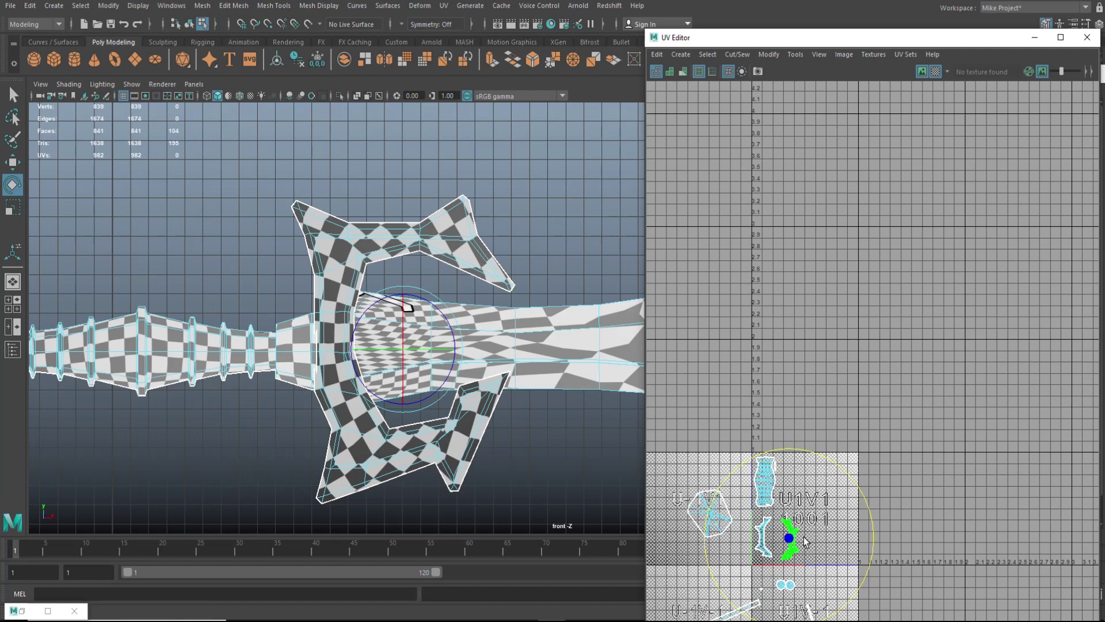
{"action": "scroll", "coordinate": [277, 395], "scroll_direction": "down", "scroll_amount": 1}
Step: Return to the perspective view and move the guard rim's UV strip into the U1V1 tile
{"action": "key", "text": "space"}
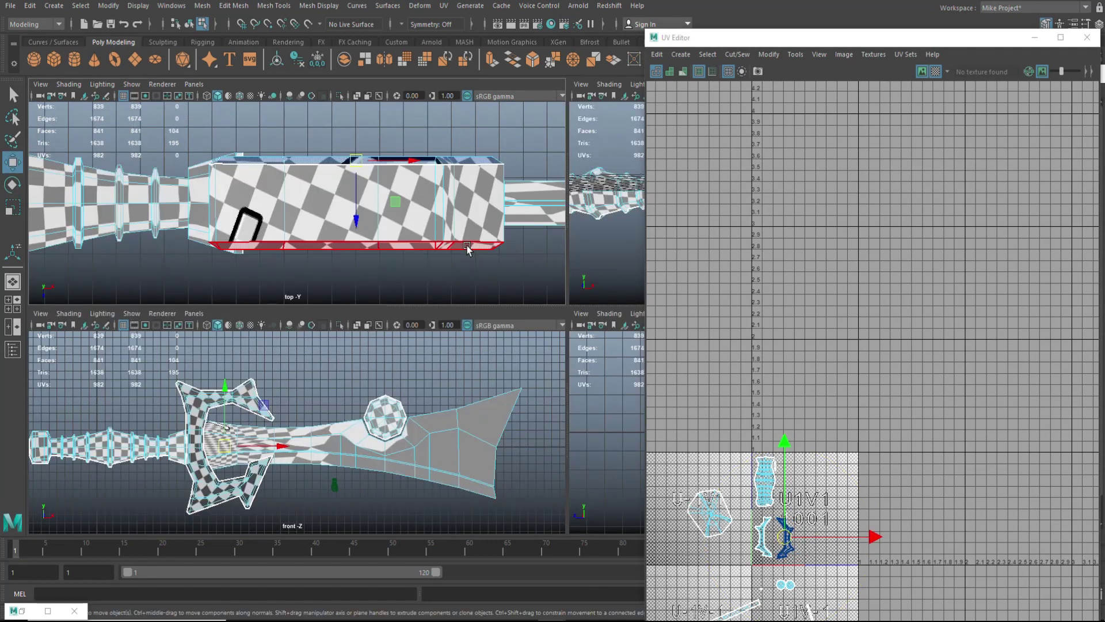
{"action": "key", "text": "space"}
{"action": "left_click_drag", "start_coordinate": [601, 287], "coordinate": [444, 374], "text": "alt"}
{"action": "scroll", "coordinate": [552, 438], "scroll_direction": "up", "scroll_amount": 2}
{"action": "middle_click_drag", "start_coordinate": [575, 460], "coordinate": [414, 369], "text": "alt"}
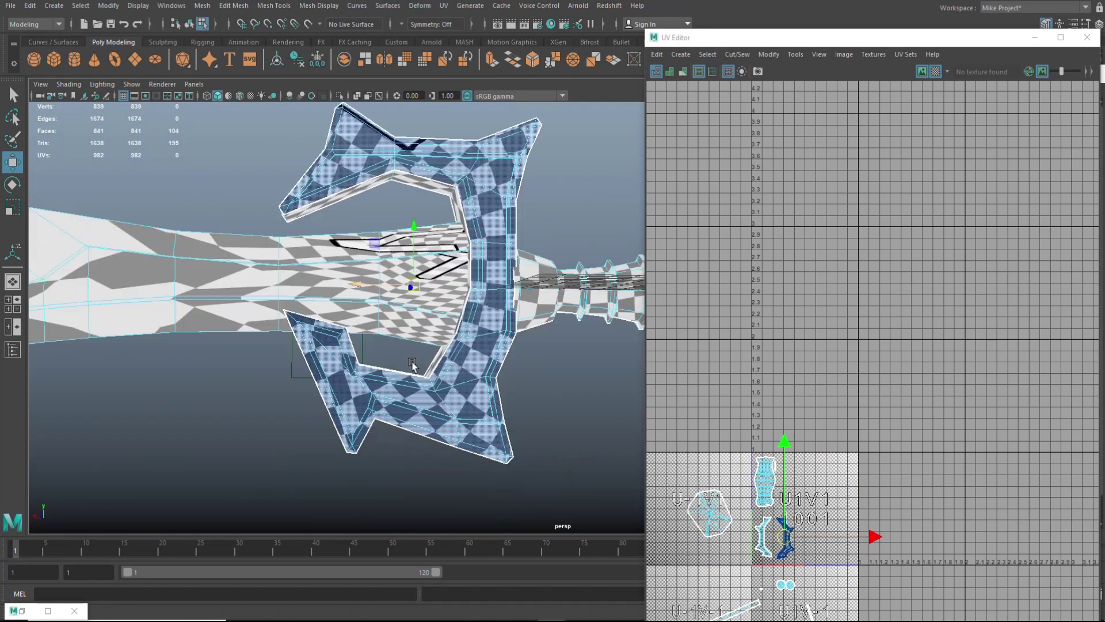
{"action": "left_click_drag", "start_coordinate": [535, 398], "coordinate": [503, 407], "text": "alt"}
{"action": "scroll", "coordinate": [921, 530], "scroll_direction": "up", "scroll_amount": 2}
{"action": "middle_click_drag", "start_coordinate": [930, 533], "coordinate": [1046, 345], "text": "alt"}
{"action": "left_click", "coordinate": [754, 539]}
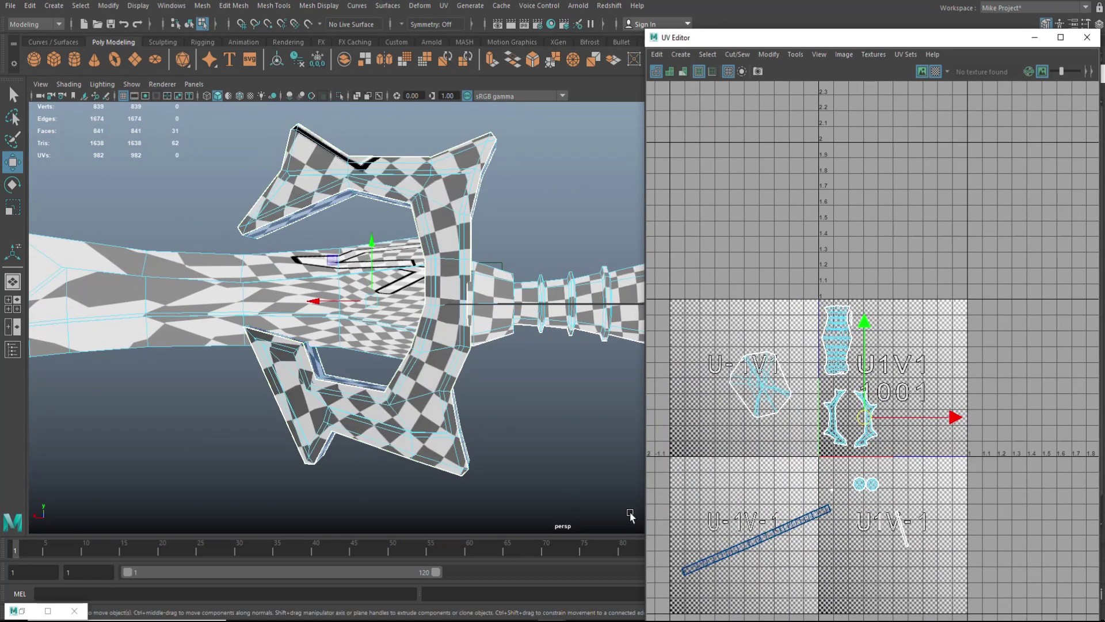
{"action": "key", "text": "w"}
{"action": "left_click_drag", "start_coordinate": [756, 540], "coordinate": [894, 384]}
Step: Rotate the guard rim strip upright, scale it to fit the tile's height, and place it beside the guard's side shells
{"action": "key", "text": "ctrl+u"}
{"action": "left_click_drag", "start_coordinate": [544, 412], "coordinate": [428, 475], "text": "alt"}
{"action": "key", "text": "ctrl+u"}
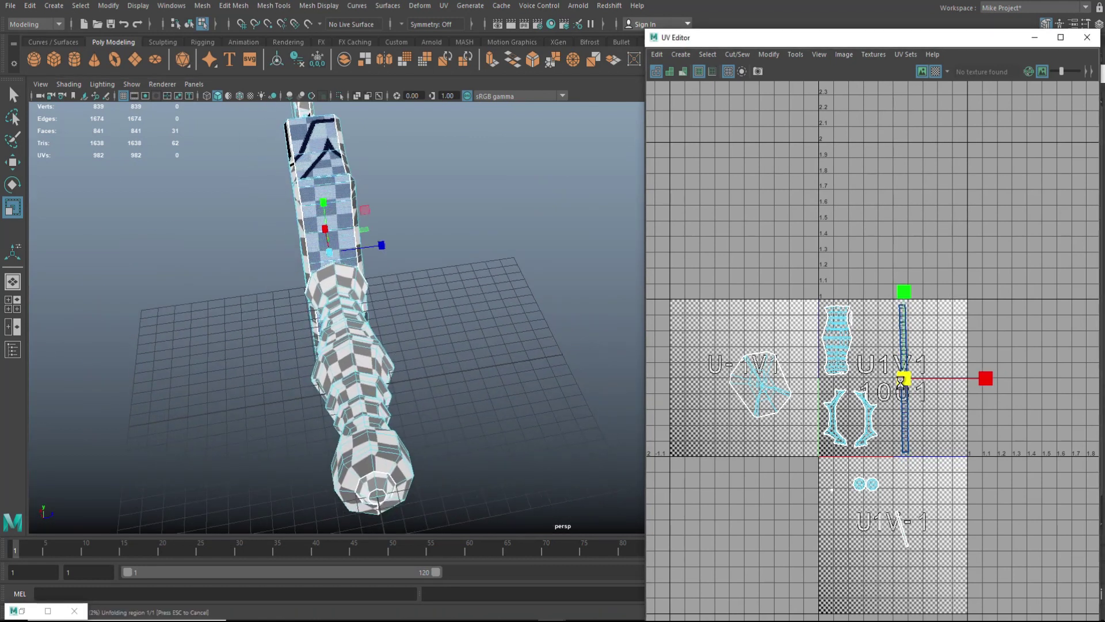
{"action": "key", "text": "w"}
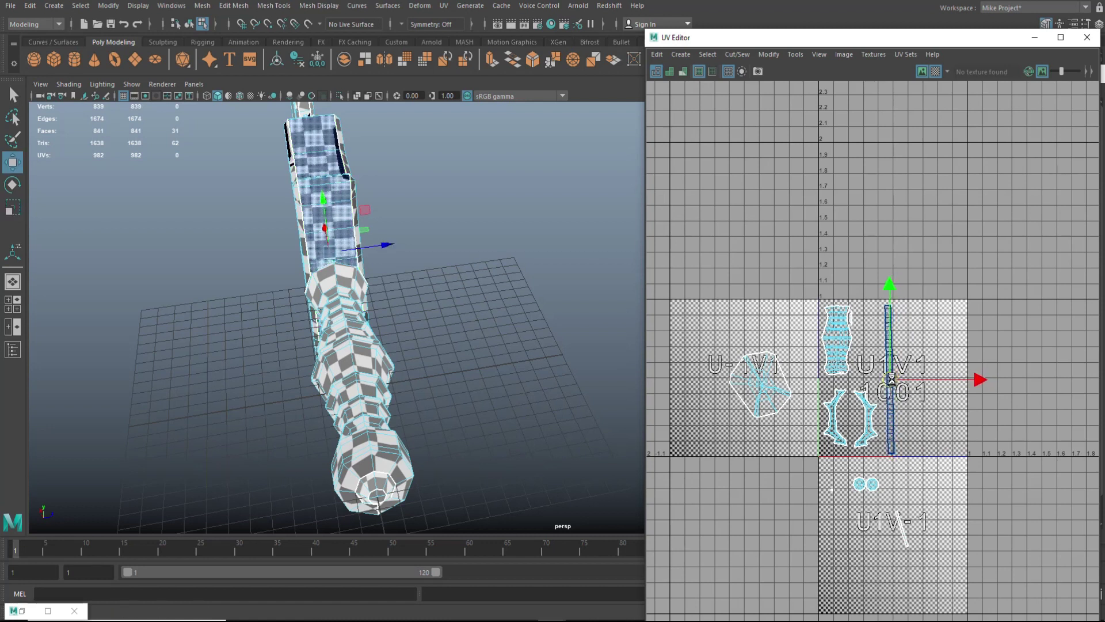
Step: Move one of the round disc's face UV shells into the U1V1 tile beside the guard rim strip
{"action": "left_click", "coordinate": [905, 540]}
{"action": "left_click_drag", "start_coordinate": [575, 397], "coordinate": [425, 357], "text": "alt"}
{"action": "middle_click_drag", "start_coordinate": [424, 358], "coordinate": [378, 368], "text": "alt"}
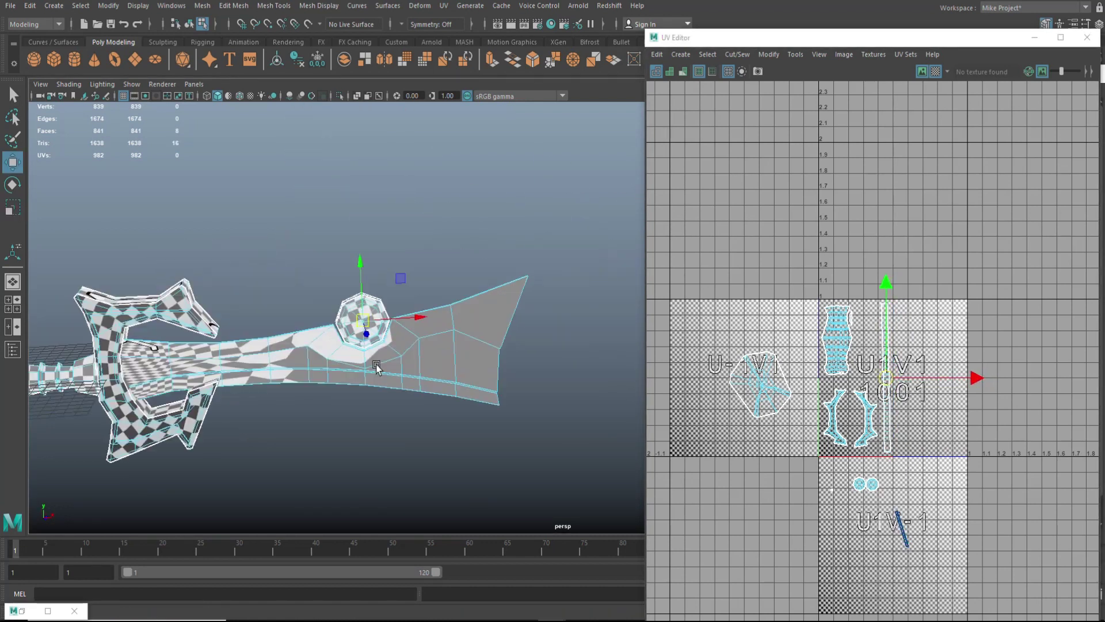
{"action": "right_click_drag", "start_coordinate": [378, 367], "coordinate": [395, 390], "text": "alt"}
{"action": "middle_click_drag", "start_coordinate": [395, 390], "coordinate": [356, 334], "text": "alt"}
{"action": "left_click_drag", "start_coordinate": [862, 488], "coordinate": [908, 374]}
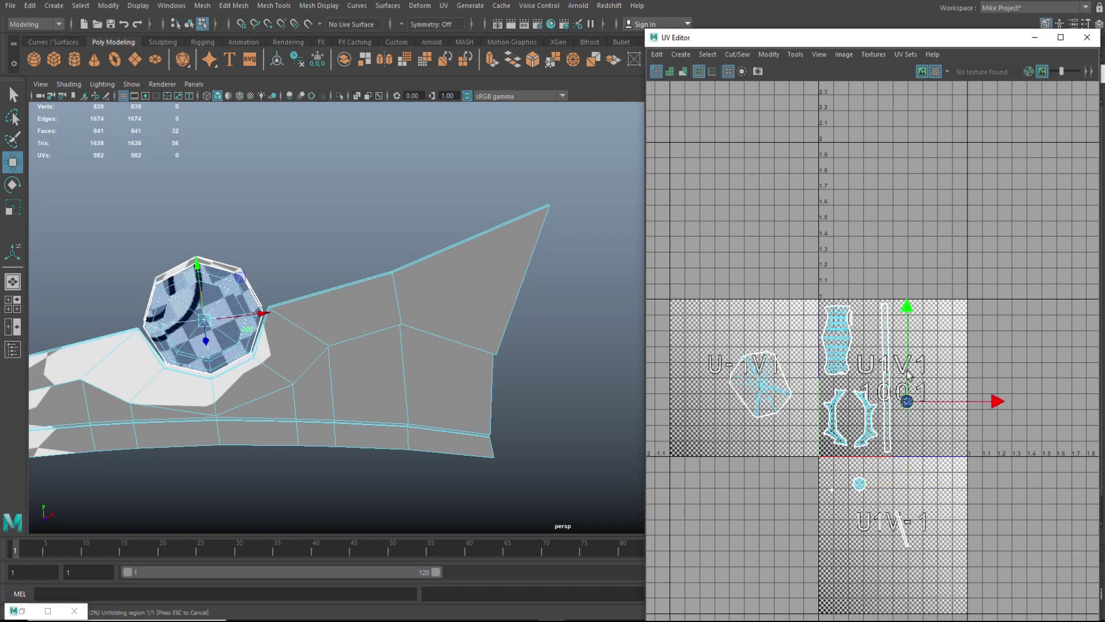
Step: Move the second round disc face's UV shell into the U1V1 tile next to the first disc face's shell
{"action": "right_click_drag", "start_coordinate": [351, 446], "coordinate": [300, 440], "text": "alt"}
{"action": "left_click_drag", "start_coordinate": [506, 276], "coordinate": [198, 357], "text": "alt"}
{"action": "left_click", "coordinate": [616, 319]}
{"action": "middle_click_drag", "start_coordinate": [564, 351], "coordinate": [343, 353], "text": "alt"}
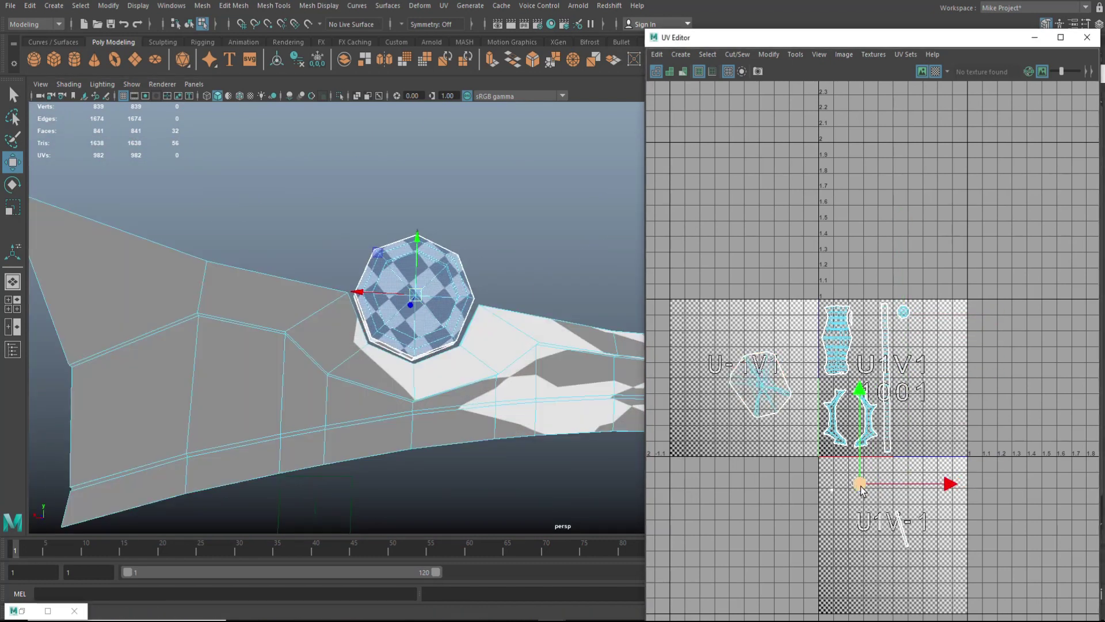
{"action": "key", "text": "f"}
{"action": "right_click_drag", "start_coordinate": [848, 360], "coordinate": [798, 395], "text": "alt"}
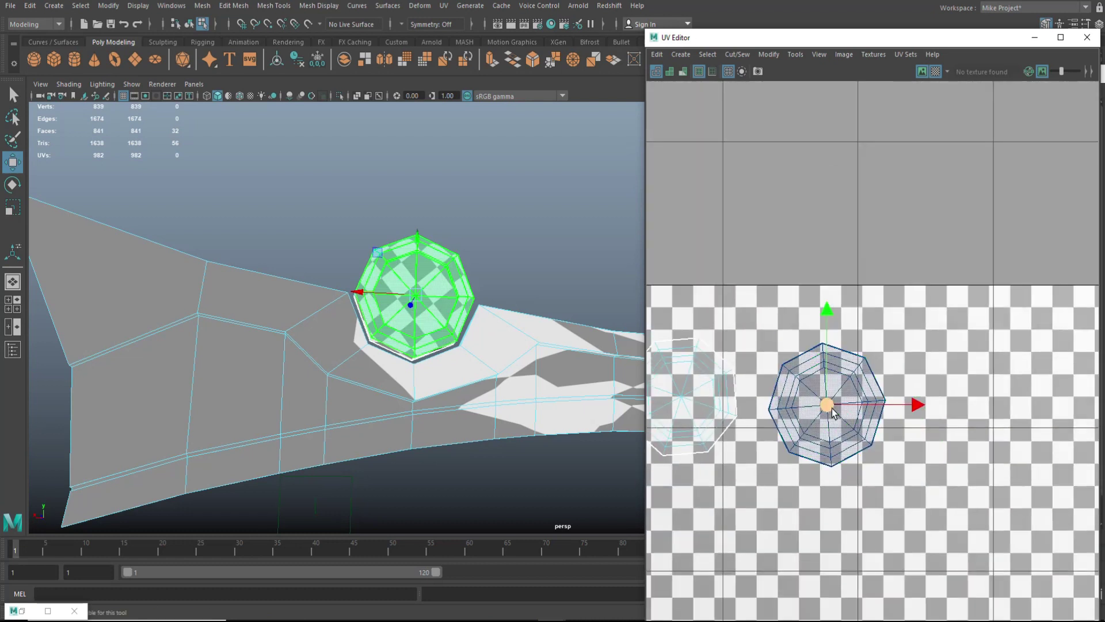
{"action": "left_click_drag", "start_coordinate": [827, 402], "coordinate": [816, 398]}
Step: Select the round disc's rim UV shell and bring it up into the U1V1 tile
{"action": "right_click_drag", "start_coordinate": [532, 406], "coordinate": [440, 426], "text": "alt"}
{"action": "left_click_drag", "start_coordinate": [622, 383], "coordinate": [167, 405], "text": "alt"}
{"action": "middle_click_drag", "start_coordinate": [168, 404], "coordinate": [281, 336], "text": "alt"}
{"action": "right_click_drag", "start_coordinate": [281, 337], "coordinate": [369, 336], "text": "alt"}
{"action": "middle_click_drag", "start_coordinate": [371, 336], "coordinate": [298, 336], "text": "alt"}
{"action": "right_click_drag", "start_coordinate": [298, 336], "coordinate": [326, 333], "text": "alt"}
{"action": "right_click_drag", "start_coordinate": [266, 295], "coordinate": [267, 331]}
{"action": "left_click", "coordinate": [265, 338]}
{"action": "right_click_drag", "start_coordinate": [830, 435], "coordinate": [777, 518], "text": "alt"}
{"action": "middle_click_drag", "start_coordinate": [829, 554], "coordinate": [895, 260], "text": "alt"}
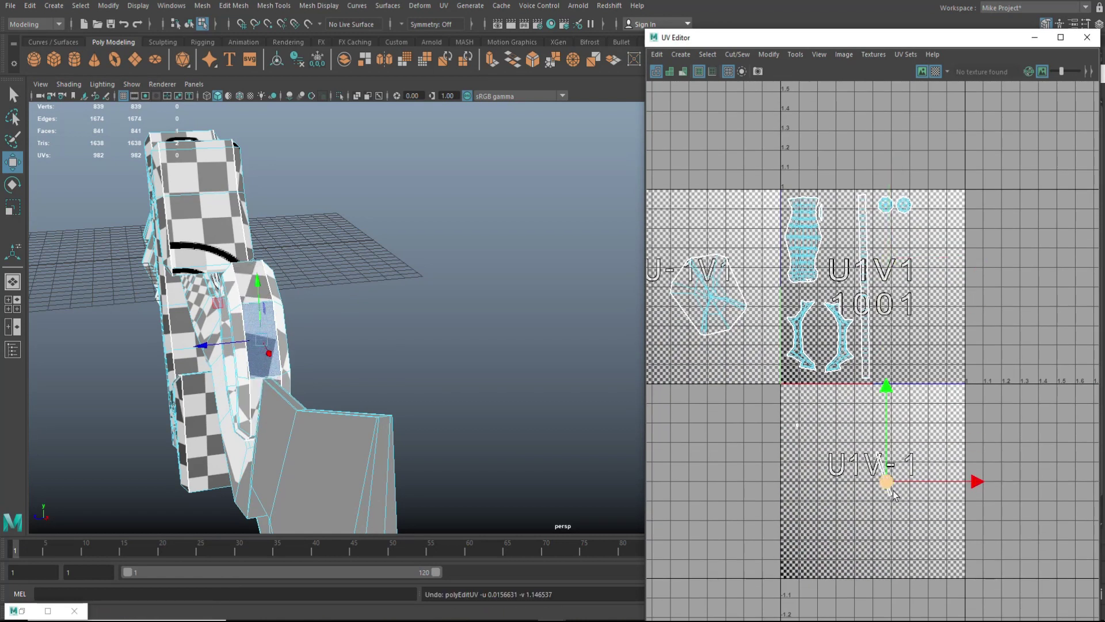
Step: Rotate the disc rim's UV strip upright, place it beside the grip's shell and scale it up
{"action": "key", "text": "f"}
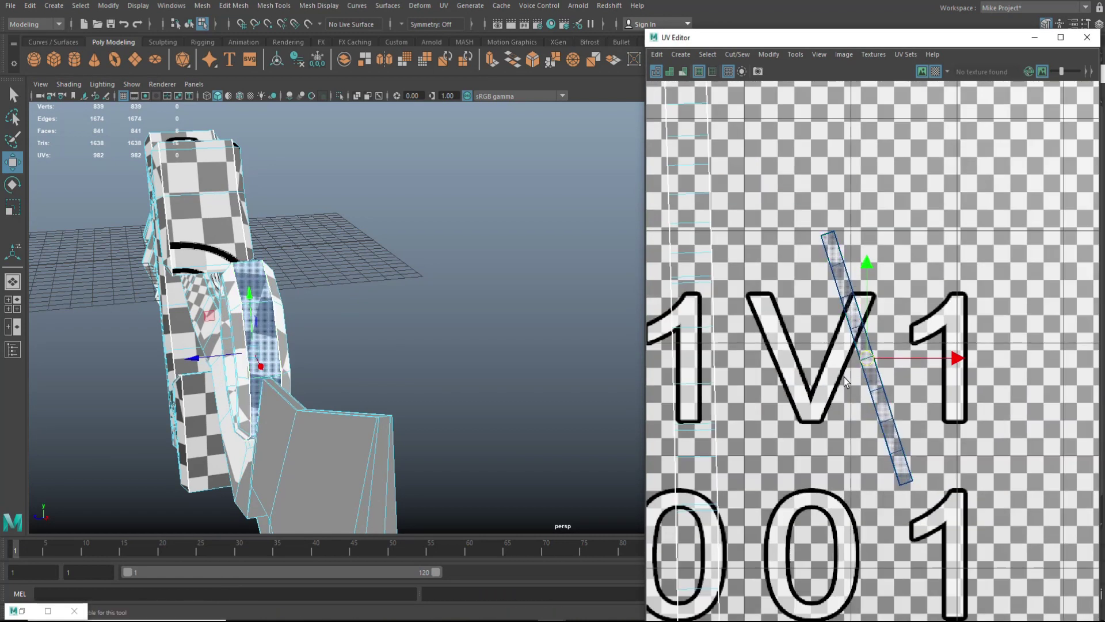
{"action": "left_click_drag", "start_coordinate": [883, 276], "coordinate": [905, 271]}
{"action": "scroll", "coordinate": [898, 483], "scroll_direction": "down", "scroll_amount": 4}
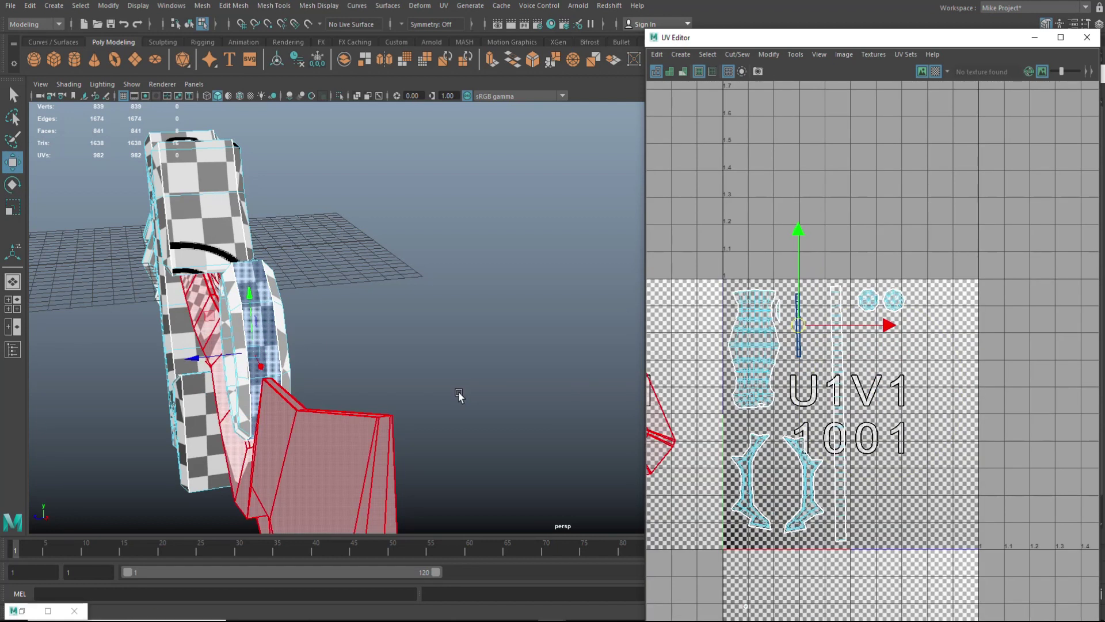
{"action": "left_click_drag", "start_coordinate": [459, 394], "coordinate": [466, 392], "text": "alt"}
{"action": "key", "text": "r"}
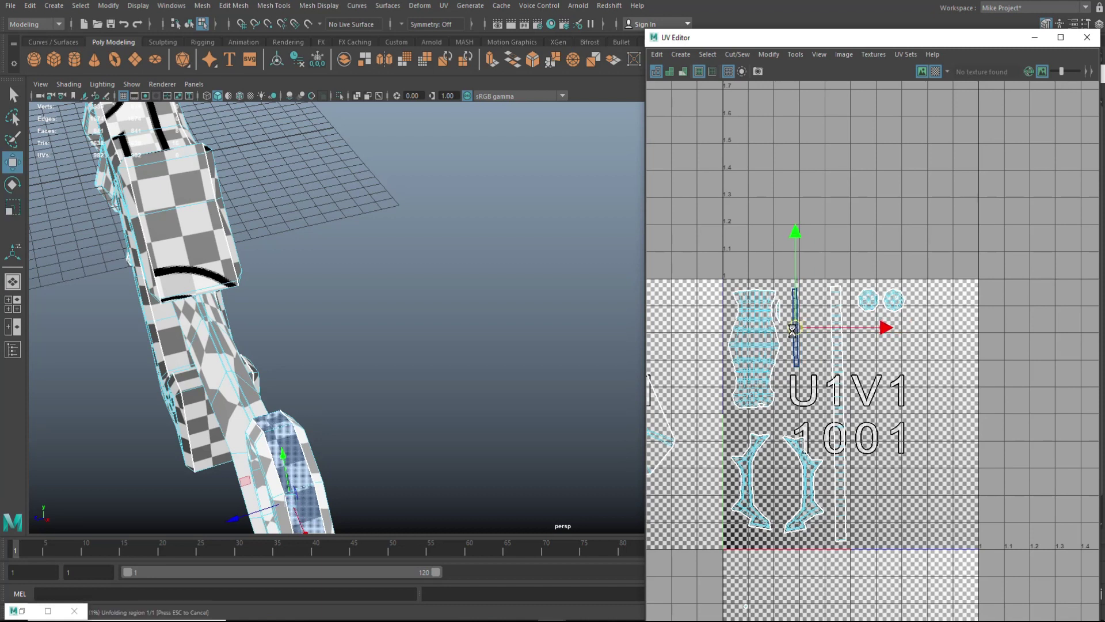
Step: Stack both disc face shells between the disc and guard rim strips, and move the blade's UV shell into the U1V1 tile
{"action": "left_click", "coordinate": [869, 306]}
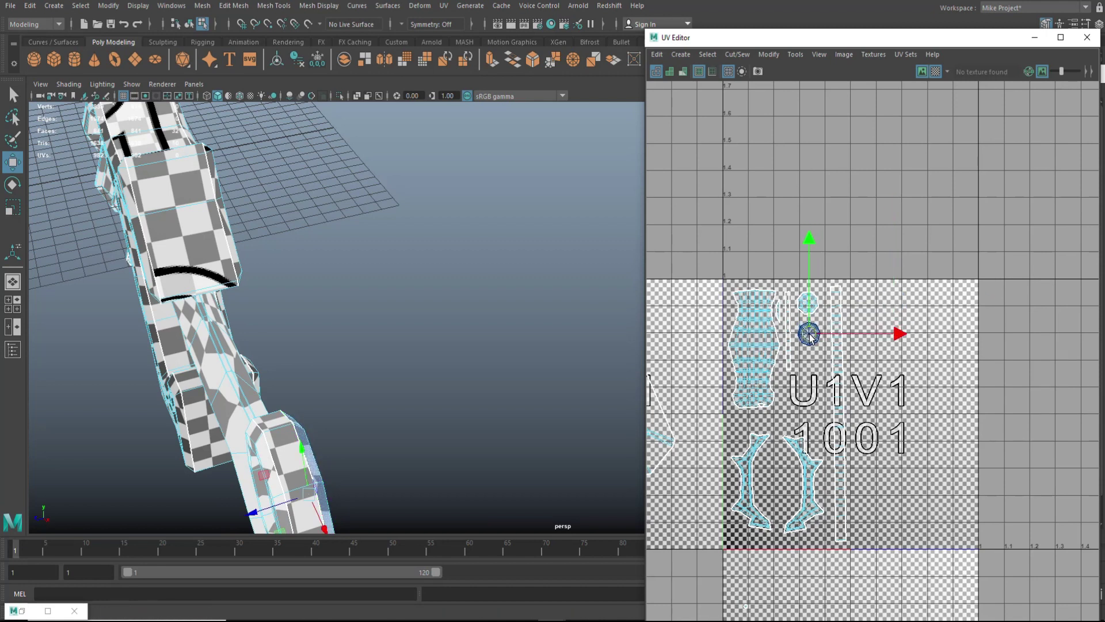
{"action": "left_click", "coordinate": [555, 422]}
{"action": "left_click_drag", "start_coordinate": [346, 437], "coordinate": [436, 404], "text": "alt"}
{"action": "left_click", "coordinate": [399, 368]}
{"action": "scroll", "coordinate": [720, 449], "scroll_direction": "down", "scroll_amount": 2}
{"action": "left_click_drag", "start_coordinate": [663, 431], "coordinate": [883, 423]}
Step: Switch to wireframe and select the edge loops running along the blade's upper edge
{"action": "left_click_drag", "start_coordinate": [397, 377], "coordinate": [368, 368], "text": "alt"}
{"action": "right_click_drag", "start_coordinate": [369, 369], "coordinate": [446, 411], "text": "alt"}
{"action": "right_click_drag", "start_coordinate": [339, 296], "coordinate": [321, 271]}
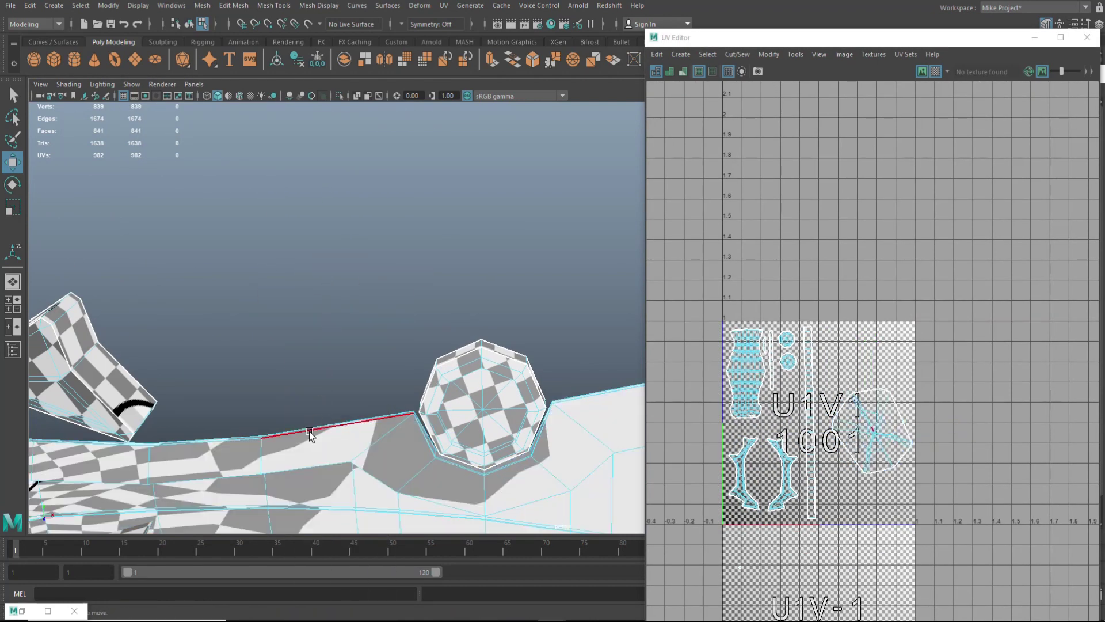
{"action": "double_click", "coordinate": [310, 431]}
{"action": "right_click_drag", "start_coordinate": [309, 431], "coordinate": [259, 420], "text": "alt"}
{"action": "left_click_drag", "start_coordinate": [541, 455], "coordinate": [446, 457], "text": "alt"}
{"action": "key", "text": "4"}
{"action": "left_click_drag", "start_coordinate": [389, 425], "coordinate": [411, 437], "text": "alt"}
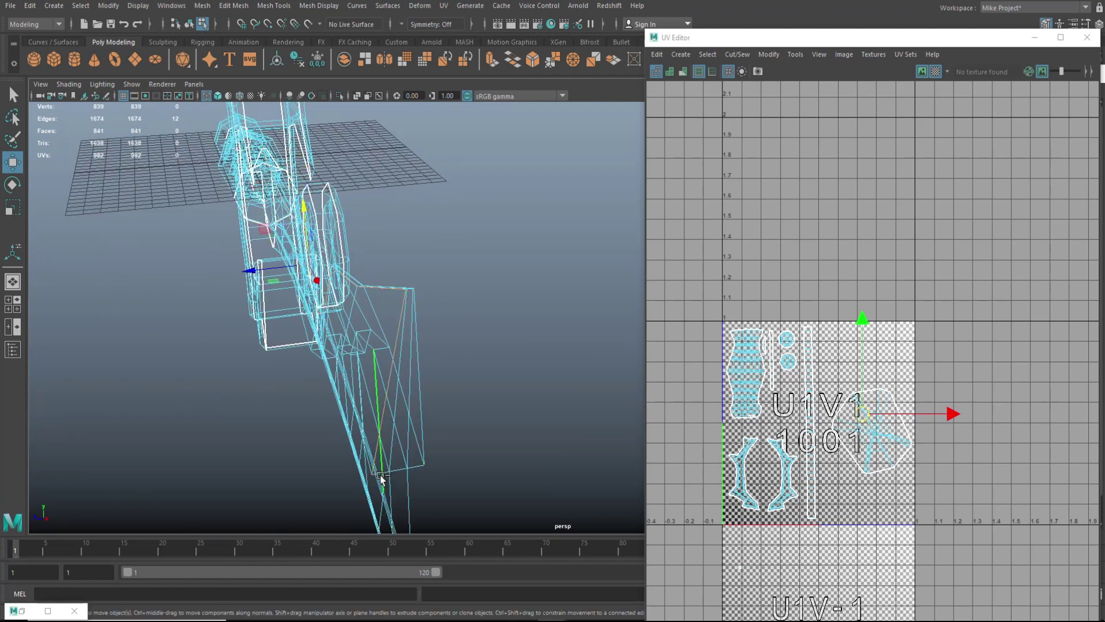
{"action": "left_click_drag", "start_coordinate": [406, 394], "coordinate": [515, 422], "text": "alt"}
{"action": "double_click", "coordinate": [530, 454], "text": "shift"}
{"action": "left_click_drag", "start_coordinate": [455, 437], "coordinate": [493, 176], "text": "alt"}
Step: Return to object mode and separate the combined sword mesh into individual objects
{"action": "key", "text": "F8"}
{"action": "left_click", "coordinate": [203, 5]}
{"action": "left_click", "coordinate": [219, 57]}
Step: Hide the guard, grip and other sword parts so only the blade is left on screen
{"action": "left_click", "coordinate": [422, 162]}
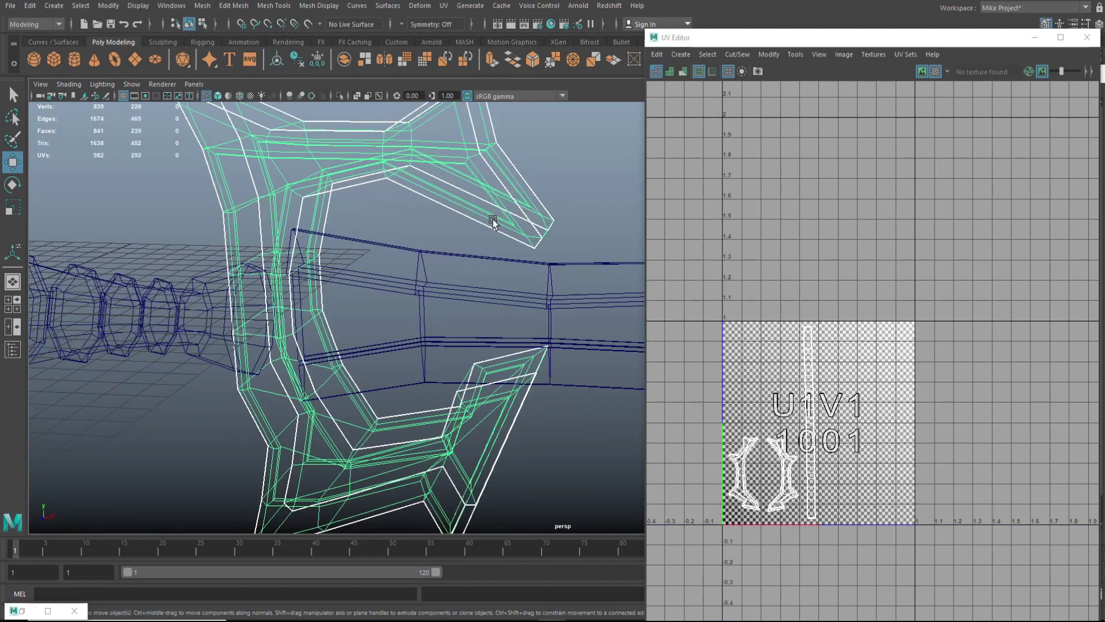
{"action": "key", "text": "ctrl+h"}
{"action": "left_click", "coordinate": [250, 313]}
{"action": "key", "text": "ctrl+h"}
{"action": "middle_click_drag", "start_coordinate": [564, 323], "coordinate": [118, 312], "text": "alt"}
{"action": "left_click", "coordinate": [490, 184]}
{"action": "key", "text": "h"}
{"action": "left_click", "coordinate": [440, 217]}
Step: Select the seam edges along the blade's outline, end and tip, and cut the UVs along them
{"action": "left_click_drag", "start_coordinate": [328, 276], "coordinate": [300, 314], "text": "alt"}
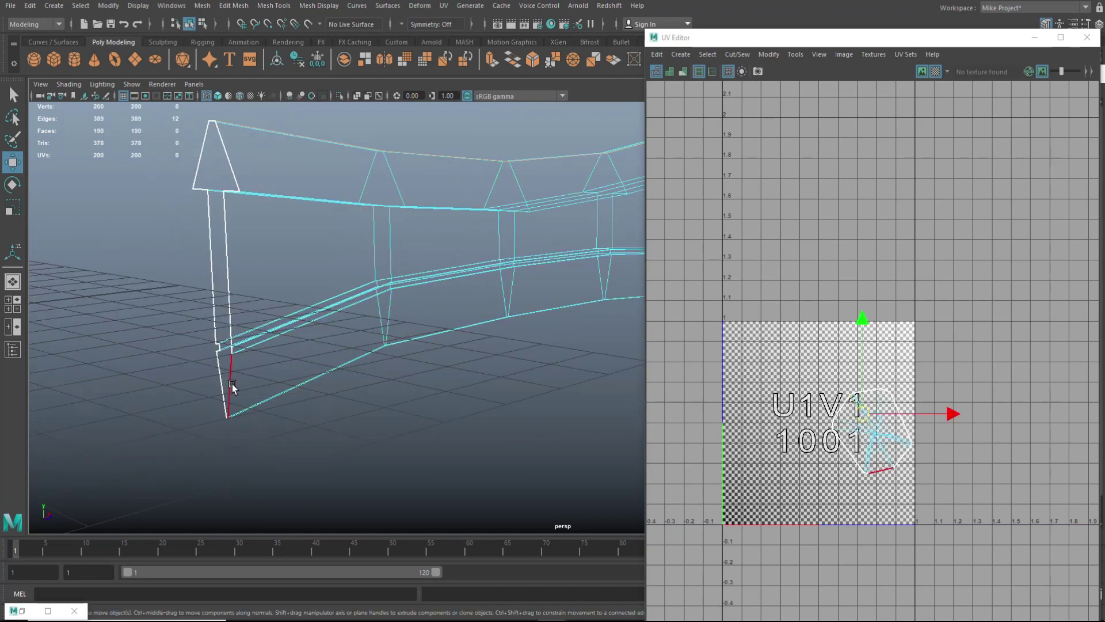
{"action": "left_click_drag", "start_coordinate": [238, 402], "coordinate": [419, 357], "text": "alt"}
{"action": "left_click", "coordinate": [264, 316]}
{"action": "double_click", "coordinate": [377, 396], "text": "shift"}
{"action": "double_click", "coordinate": [303, 402], "text": "shift"}
{"action": "left_click", "coordinate": [397, 220], "text": "shift"}
{"action": "left_click_drag", "start_coordinate": [398, 221], "coordinate": [514, 226], "text": "alt"}
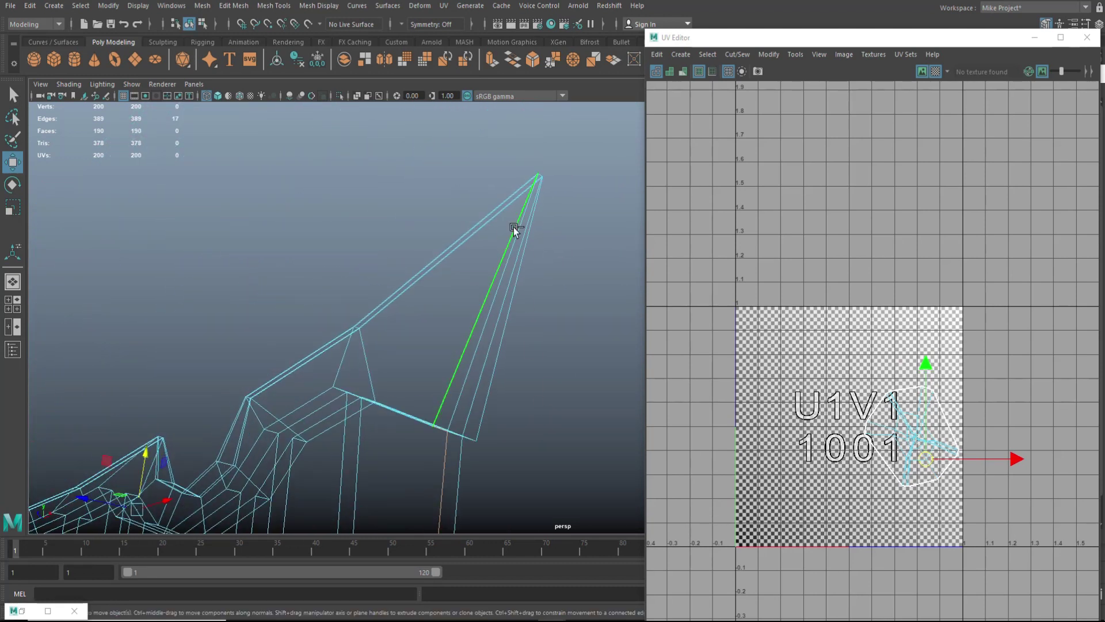
{"action": "double_click", "coordinate": [522, 186], "text": "shift"}
{"action": "left_click_drag", "start_coordinate": [209, 352], "coordinate": [455, 310], "text": "alt"}
{"action": "right_click", "coordinate": [910, 435]}
{"action": "right_click_drag", "start_coordinate": [909, 434], "coordinate": [952, 568]}
Step: Turn off the checker image in the UV view and move the blade's two side shells apart
{"action": "left_click_drag", "start_coordinate": [535, 440], "coordinate": [567, 443], "text": "alt"}
{"action": "right_click_drag", "start_coordinate": [920, 418], "coordinate": [870, 400]}
{"action": "left_click_drag", "start_coordinate": [958, 494], "coordinate": [963, 498]}
{"action": "left_click", "coordinate": [935, 72]}
{"action": "right_click_drag", "start_coordinate": [888, 427], "coordinate": [954, 614]}
{"action": "left_click", "coordinate": [931, 419]}
{"action": "left_click_drag", "start_coordinate": [910, 423], "coordinate": [807, 366]}
{"action": "left_click", "coordinate": [917, 446]}
{"action": "left_click_drag", "start_coordinate": [916, 447], "coordinate": [925, 478]}
Step: Select the second edge loop along the blade's upper rim and cut the UVs along it
{"action": "left_click_drag", "start_coordinate": [331, 433], "coordinate": [507, 409], "text": "alt"}
{"action": "right_click_drag", "start_coordinate": [407, 403], "coordinate": [404, 263]}
{"action": "left_click_drag", "start_coordinate": [441, 446], "coordinate": [499, 461], "text": "alt"}
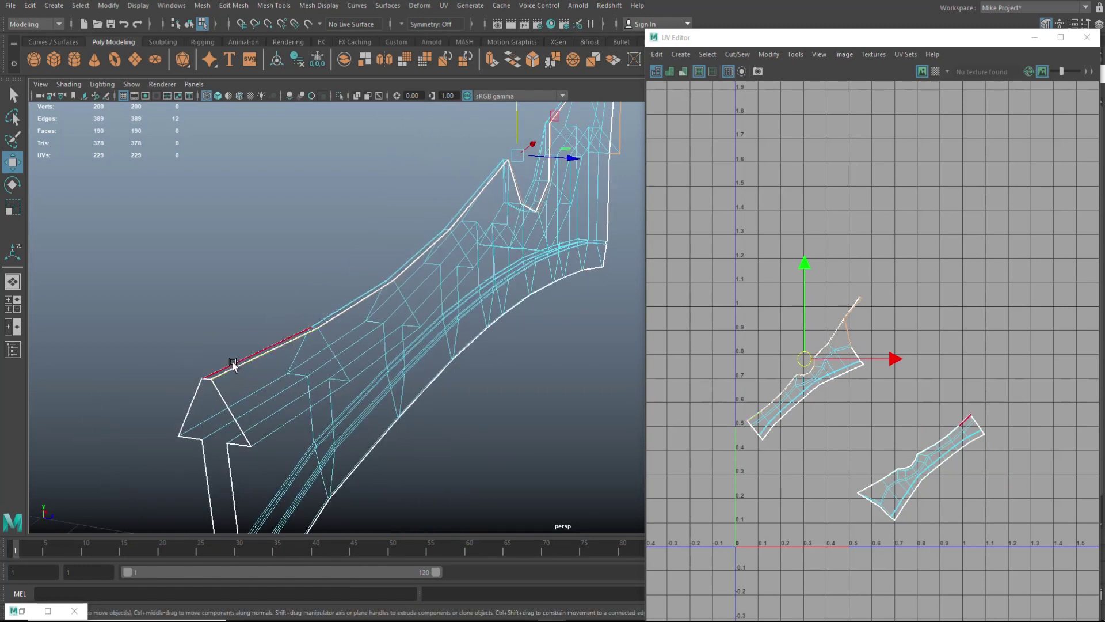
{"action": "double_click", "coordinate": [223, 371]}
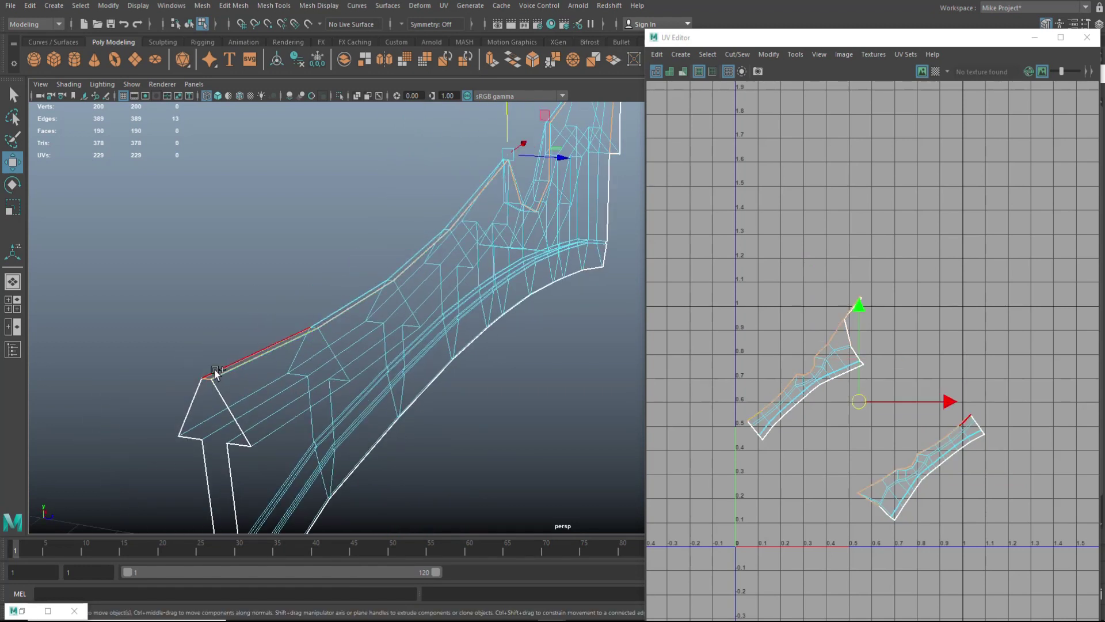
{"action": "left_click_drag", "start_coordinate": [217, 371], "coordinate": [276, 429], "text": "alt"}
{"action": "left_click", "coordinate": [905, 482]}
{"action": "right_click_drag", "start_coordinate": [903, 463], "coordinate": [959, 618]}
{"action": "left_click", "coordinate": [829, 373]}
{"action": "key", "text": "g"}
Step: Select the remaining edges bordering the blade's thin rim and cut the UVs along them
{"action": "left_click_drag", "start_coordinate": [500, 415], "coordinate": [287, 483], "text": "alt"}
{"action": "scroll", "coordinate": [377, 487], "scroll_direction": "up", "scroll_amount": 5}
{"action": "middle_click_drag", "start_coordinate": [377, 486], "coordinate": [411, 330], "text": "alt"}
{"action": "right_click_drag", "start_coordinate": [508, 295], "coordinate": [508, 327]}
{"action": "left_click", "coordinate": [484, 298]}
{"action": "scroll", "coordinate": [539, 289], "scroll_direction": "up", "scroll_amount": 5}
{"action": "double_click", "coordinate": [478, 257], "text": "shift"}
{"action": "scroll", "coordinate": [447, 352], "scroll_direction": "down", "scroll_amount": 3}
{"action": "left_click_drag", "start_coordinate": [448, 355], "coordinate": [334, 369], "text": "alt"}
{"action": "right_click_drag", "start_coordinate": [892, 463], "coordinate": [905, 606]}
{"action": "right_click_drag", "start_coordinate": [909, 565], "coordinate": [946, 562]}
Step: Unfold all the blade's UVs and move both side shells up, away from the thin rim strips
{"action": "right_click_drag", "start_coordinate": [898, 453], "coordinate": [848, 435]}
{"action": "left_click_drag", "start_coordinate": [716, 246], "coordinate": [1016, 532]}
{"action": "right_click_drag", "start_coordinate": [832, 364], "coordinate": [887, 613]}
{"action": "scroll", "coordinate": [868, 549], "scroll_direction": "up", "scroll_amount": 2}
{"action": "left_click", "coordinate": [929, 452]}
{"action": "left_click_drag", "start_coordinate": [930, 452], "coordinate": [914, 343]}
{"action": "left_click", "coordinate": [803, 348]}
{"action": "left_click_drag", "start_coordinate": [795, 335], "coordinate": [783, 261]}
{"action": "left_click_drag", "start_coordinate": [858, 440], "coordinate": [941, 531]}
{"action": "mouse_move", "coordinate": [979, 385]}
{"action": "left_mouse_down", "text": "shift"}
{"action": "mouse_move", "coordinate": [1014, 438]}
{"action": "mouse_move", "coordinate": [991, 387]}
{"action": "left_mouse_up", "text": "shift"}
{"action": "left_click", "coordinate": [917, 339]}
{"action": "left_click_drag", "start_coordinate": [915, 342], "coordinate": [907, 188]}
{"action": "left_click_drag", "start_coordinate": [816, 380], "coordinate": [1027, 533]}
{"action": "right_click_drag", "start_coordinate": [904, 455], "coordinate": [966, 609]}
{"action": "scroll", "coordinate": [787, 443], "scroll_direction": "down", "scroll_amount": 3}
{"action": "key", "text": "ctrl+z"}
{"action": "key", "text": "ctrl+z"}
Step: Use Move and Sew on the matching edges of the short rim strips around the blade's end
{"action": "scroll", "coordinate": [833, 535], "scroll_direction": "up", "scroll_amount": 4}
{"action": "scroll", "coordinate": [882, 445], "scroll_direction": "up", "scroll_amount": 3}
{"action": "middle_click_drag", "start_coordinate": [883, 444], "coordinate": [741, 560], "text": "alt"}
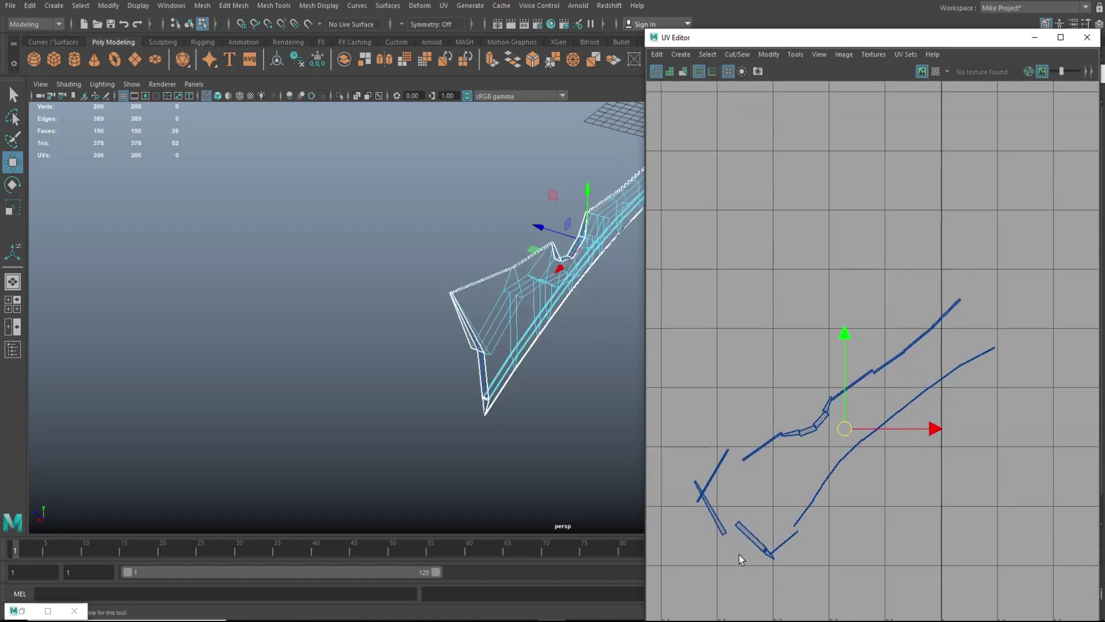
{"action": "left_click", "coordinate": [768, 443]}
{"action": "scroll", "coordinate": [780, 515], "scroll_direction": "up", "scroll_amount": 4}
{"action": "middle_click_drag", "start_coordinate": [779, 514], "coordinate": [852, 383], "text": "alt"}
{"action": "right_click_drag", "start_coordinate": [764, 404], "coordinate": [823, 590]}
{"action": "left_click", "coordinate": [763, 398]}
{"action": "key", "text": "g"}
{"action": "left_click", "coordinate": [938, 346]}
{"action": "key", "text": "g"}
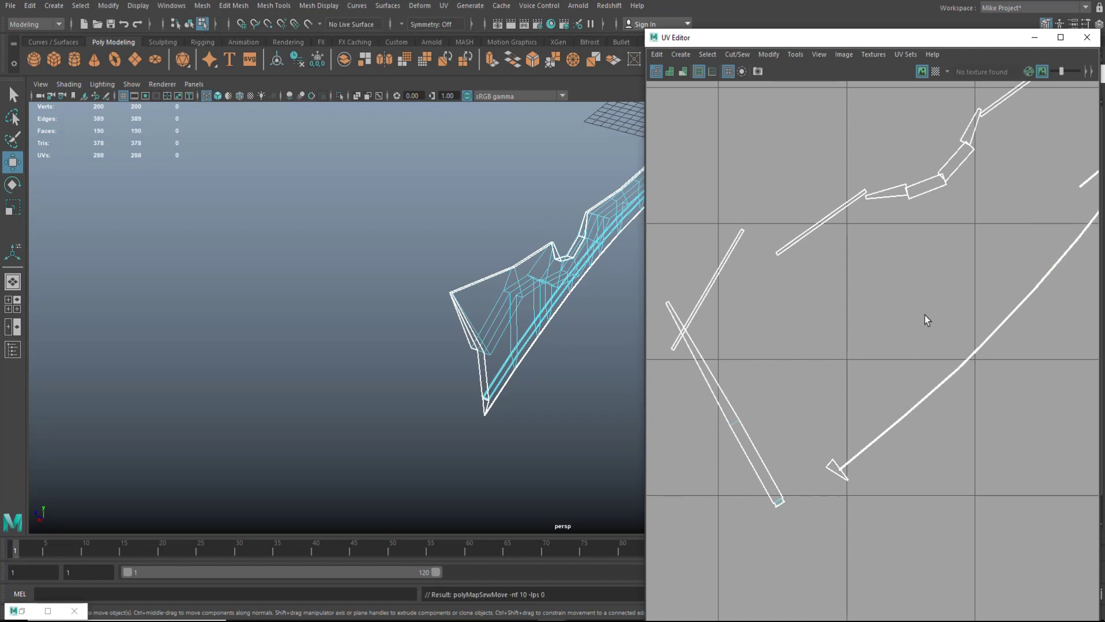
Step: Move and Sew the broken rim pieces around the blade's notch into a continuous strip
{"action": "scroll", "coordinate": [924, 315], "scroll_direction": "down", "scroll_amount": 2}
{"action": "left_click", "coordinate": [1038, 226]}
{"action": "key", "text": "g"}
{"action": "left_click", "coordinate": [812, 271]}
{"action": "key", "text": "g"}
{"action": "left_click", "coordinate": [878, 230]}
{"action": "key", "text": "g"}
{"action": "right_click_drag", "start_coordinate": [936, 218], "coordinate": [964, 174]}
{"action": "left_click", "coordinate": [1034, 120]}
{"action": "key", "text": "g"}
Step: Sew the short end strips onto the blade's long rim strips with Move and Sew
{"action": "middle_click_drag", "start_coordinate": [861, 285], "coordinate": [617, 604], "text": "alt"}
{"action": "left_click", "coordinate": [724, 259]}
{"action": "key", "text": "g"}
{"action": "right_click_drag", "start_coordinate": [897, 362], "coordinate": [997, 403]}
{"action": "left_click", "coordinate": [839, 508]}
{"action": "key", "text": "g"}
{"action": "scroll", "coordinate": [865, 495], "scroll_direction": "down", "scroll_amount": 8}
Step: Select all the UVs of the joined rim strips and unfold them
{"action": "right_click_drag", "start_coordinate": [856, 474], "coordinate": [797, 443]}
{"action": "left_click_drag", "start_coordinate": [760, 407], "coordinate": [907, 558]}
{"action": "right_click_drag", "start_coordinate": [848, 523], "coordinate": [904, 614]}
{"action": "scroll", "coordinate": [845, 541], "scroll_direction": "up", "scroll_amount": 5}
{"action": "middle_click_drag", "start_coordinate": [845, 540], "coordinate": [885, 399], "text": "alt"}
{"action": "scroll", "coordinate": [833, 427], "scroll_direction": "up", "scroll_amount": 5}
Step: Move and Sew the open edges between the unfolded rim strips to lengthen the blade's rim strip
{"action": "right_click_drag", "start_coordinate": [787, 388], "coordinate": [778, 367]}
{"action": "left_click", "coordinate": [802, 418]}
{"action": "right_click_drag", "start_coordinate": [802, 418], "coordinate": [869, 586]}
{"action": "left_click", "coordinate": [809, 425]}
{"action": "key", "text": "g"}
{"action": "left_click", "coordinate": [778, 525]}
{"action": "key", "text": "g"}
{"action": "scroll", "coordinate": [825, 504], "scroll_direction": "down", "scroll_amount": 5}
{"action": "left_click", "coordinate": [918, 361]}
{"action": "key", "text": "g"}
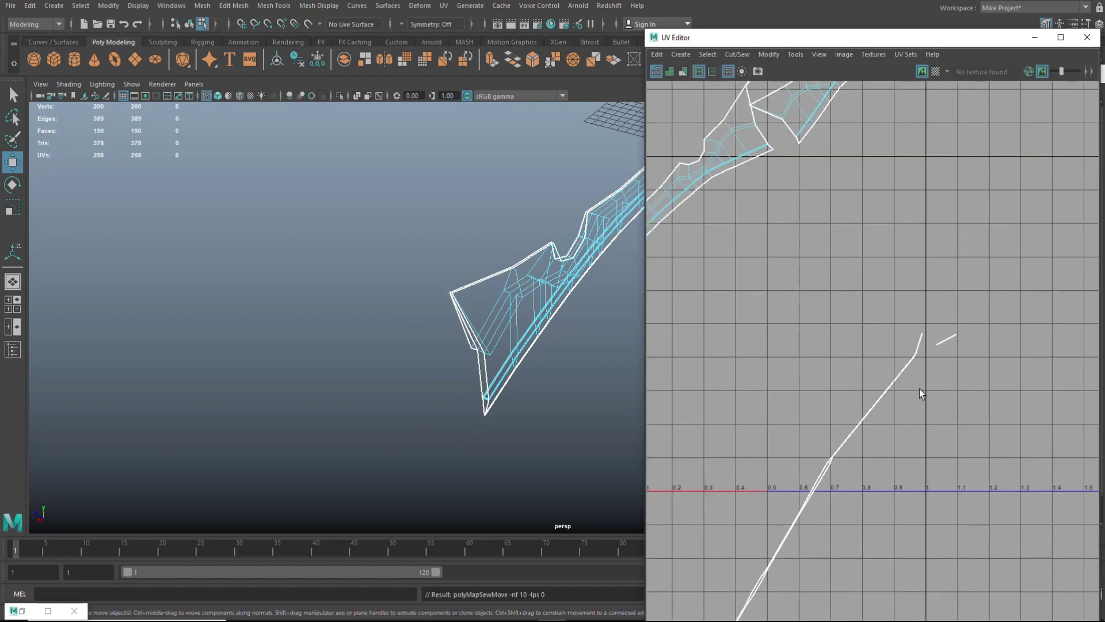
Step: Move and Sew the remaining loose end piece onto the blade's long rim strip
{"action": "scroll", "coordinate": [937, 349], "scroll_direction": "down", "scroll_amount": 3}
{"action": "left_click", "coordinate": [868, 452]}
{"action": "right_click_drag", "start_coordinate": [868, 451], "coordinate": [922, 614]}
Step: Display the checker map behind the blade's UV shells in the UV Editor
{"action": "left_click", "coordinate": [830, 280]}
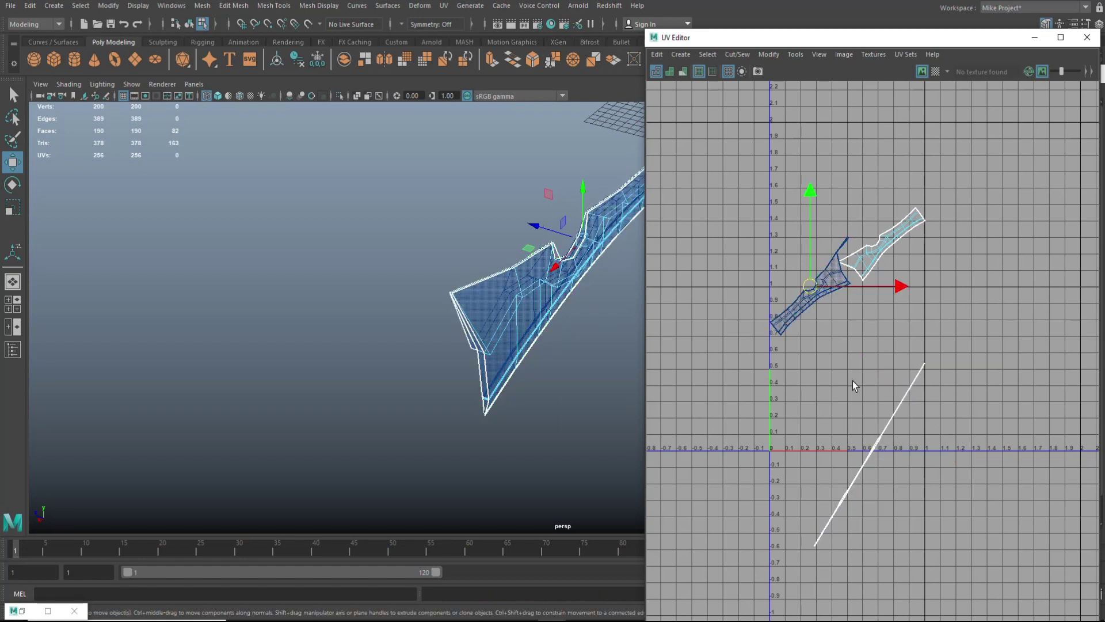
{"action": "scroll", "coordinate": [854, 380], "scroll_direction": "up", "scroll_amount": 4}
{"action": "scroll", "coordinate": [857, 261], "scroll_direction": "down", "scroll_amount": 2}
{"action": "scroll", "coordinate": [858, 261], "scroll_direction": "up", "scroll_amount": 3}
{"action": "right_click_drag", "start_coordinate": [871, 176], "coordinate": [869, 158]}
{"action": "left_click", "coordinate": [873, 174]}
{"action": "scroll", "coordinate": [533, 373], "scroll_direction": "down", "scroll_amount": 3}
{"action": "scroll", "coordinate": [863, 437], "scroll_direction": "down", "scroll_amount": 6}
{"action": "scroll", "coordinate": [854, 391], "scroll_direction": "up", "scroll_amount": 4}
{"action": "middle_click_drag", "start_coordinate": [854, 392], "coordinate": [956, 326], "text": "alt"}
{"action": "left_click", "coordinate": [936, 72]}
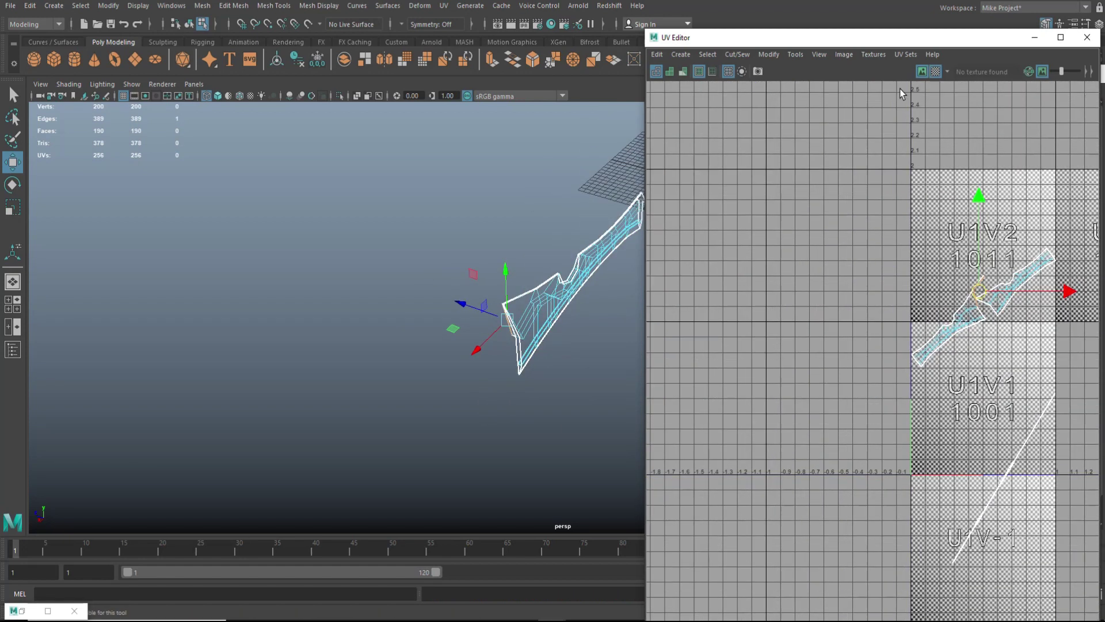
Step: Show all the hidden parts of the sword and select the whole model so all its UVs are displayed
{"action": "left_click", "coordinate": [138, 5]}
{"action": "mouse_move", "coordinate": [190, 83]}
{"action": "left_click", "coordinate": [394, 132]}
{"action": "middle_click_drag", "start_coordinate": [495, 332], "coordinate": [216, 379], "text": "alt"}
{"action": "scroll", "coordinate": [921, 350], "scroll_direction": "down", "scroll_amount": 4}
{"action": "right_click_drag", "start_coordinate": [447, 210], "coordinate": [486, 189]}
{"action": "left_click_drag", "start_coordinate": [129, 140], "coordinate": [591, 485]}
Step: Rotate the first blade-side UV shell upright and place it along the far U edge of the U1V1 tile
{"action": "scroll", "coordinate": [918, 495], "scroll_direction": "up", "scroll_amount": 5}
{"action": "middle_click_drag", "start_coordinate": [891, 486], "coordinate": [628, 575], "text": "alt"}
{"action": "right_click_drag", "start_coordinate": [826, 185], "coordinate": [793, 165]}
{"action": "left_click", "coordinate": [832, 171]}
{"action": "left_click_drag", "start_coordinate": [844, 160], "coordinate": [889, 277]}
{"action": "key", "text": "e"}
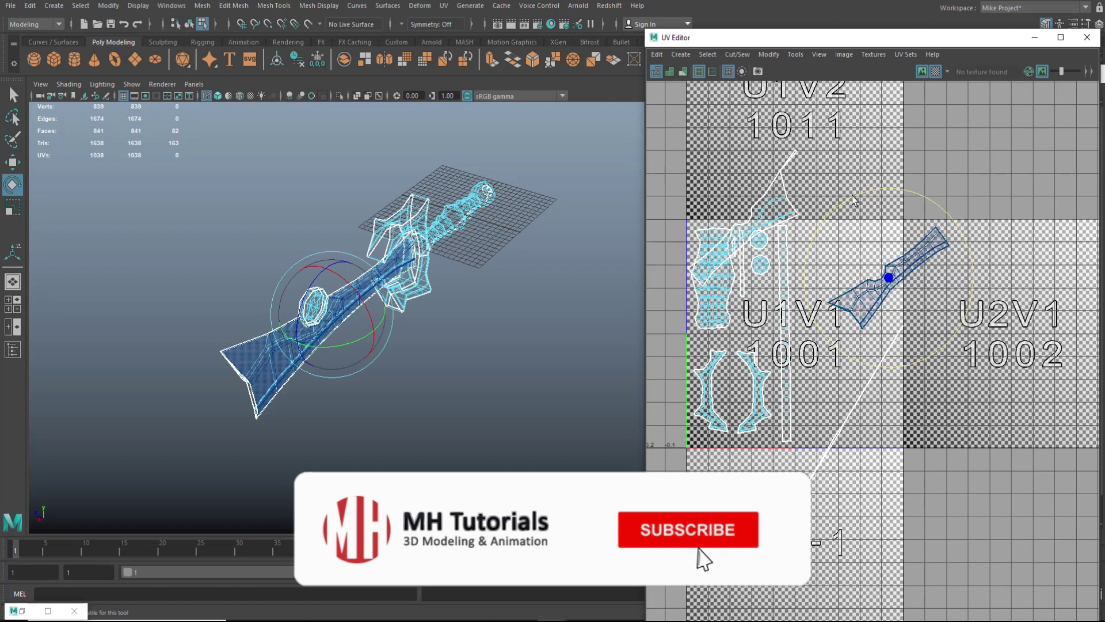
{"action": "left_click_drag", "start_coordinate": [855, 197], "coordinate": [992, 299]}
{"action": "key", "text": "w"}
{"action": "left_click_drag", "start_coordinate": [889, 278], "coordinate": [878, 290]}
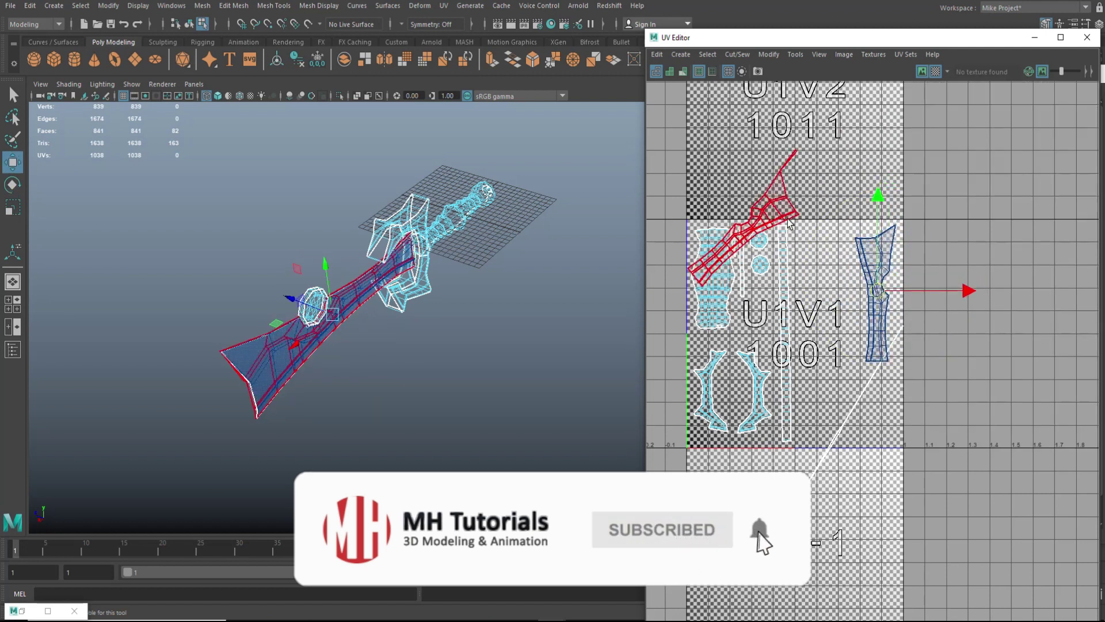
Step: Rotate the second blade-side shell upright into the U1V1 tile and line up the first blade-side shell beside it
{"action": "left_click", "coordinate": [768, 201]}
{"action": "key", "text": "e"}
{"action": "left_click_drag", "start_coordinate": [708, 143], "coordinate": [688, 184]}
{"action": "key", "text": "w"}
{"action": "left_click_drag", "start_coordinate": [746, 230], "coordinate": [817, 314]}
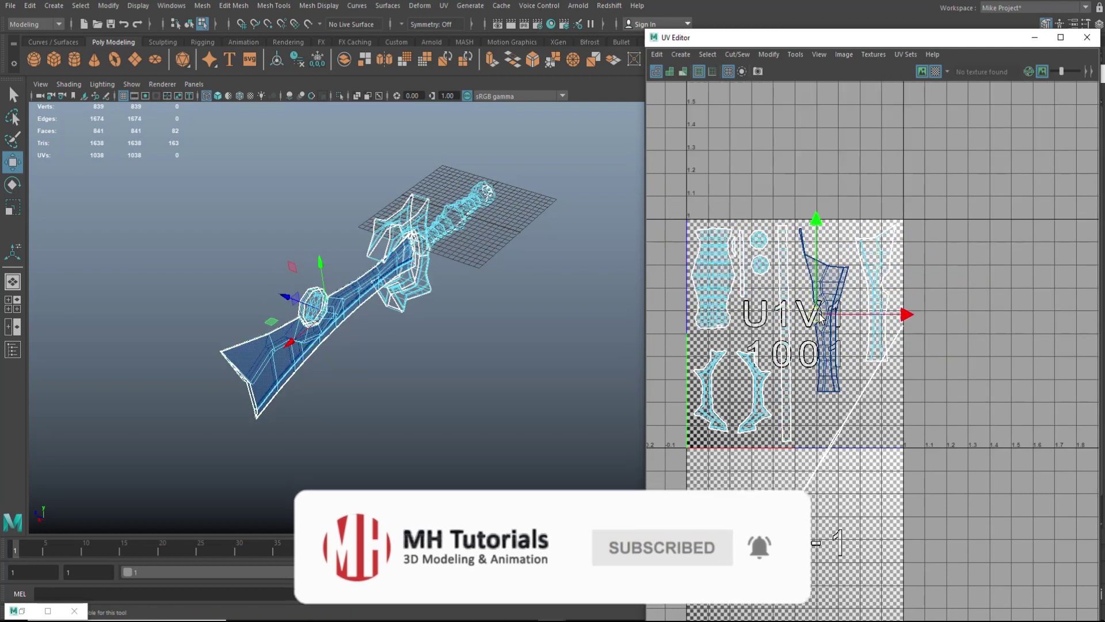
{"action": "left_click", "coordinate": [875, 305]}
{"action": "left_click_drag", "start_coordinate": [878, 295], "coordinate": [872, 325]}
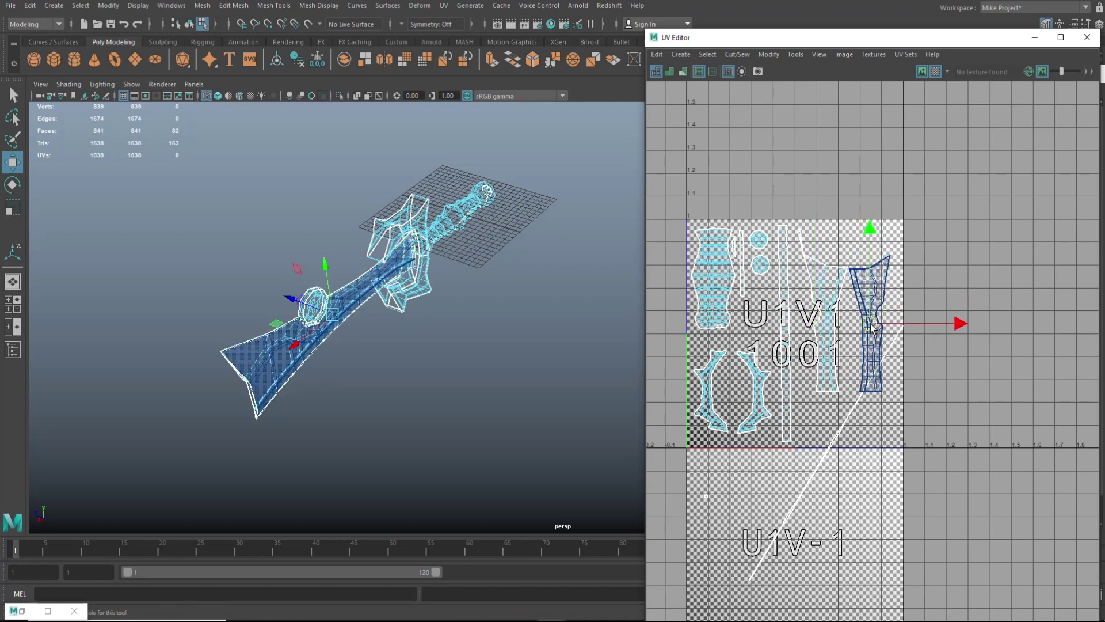
Step: Rotate the long diagonal rim strip shell so it stands vertically
{"action": "left_click", "coordinate": [820, 475]}
{"action": "key", "text": "e"}
{"action": "left_click_drag", "start_coordinate": [822, 483], "coordinate": [898, 375]}
{"action": "key", "text": "w"}
Step: Cut the rim strip into two shells and move the separated piece beside the blade shells inside the U1V1 tile
{"action": "scroll", "coordinate": [939, 473], "scroll_direction": "up", "scroll_amount": 5}
{"action": "right_click_drag", "start_coordinate": [784, 323], "coordinate": [836, 457]}
{"action": "left_click", "coordinate": [788, 319]}
{"action": "right_click_drag", "start_coordinate": [787, 454], "coordinate": [760, 433]}
{"action": "left_click", "coordinate": [788, 469]}
{"action": "scroll", "coordinate": [803, 482], "scroll_direction": "down", "scroll_amount": 4}
{"action": "left_click_drag", "start_coordinate": [804, 487], "coordinate": [785, 267]}
Step: Hide the checker map in the UV Editor
{"action": "scroll", "coordinate": [842, 410], "scroll_direction": "down", "scroll_amount": 6}
{"action": "left_click", "coordinate": [935, 72]}
{"action": "scroll", "coordinate": [747, 383], "scroll_direction": "up", "scroll_amount": 2}
{"action": "middle_click_drag", "start_coordinate": [743, 402], "coordinate": [772, 443], "text": "alt"}
{"action": "scroll", "coordinate": [772, 443], "scroll_direction": "up", "scroll_amount": 5}
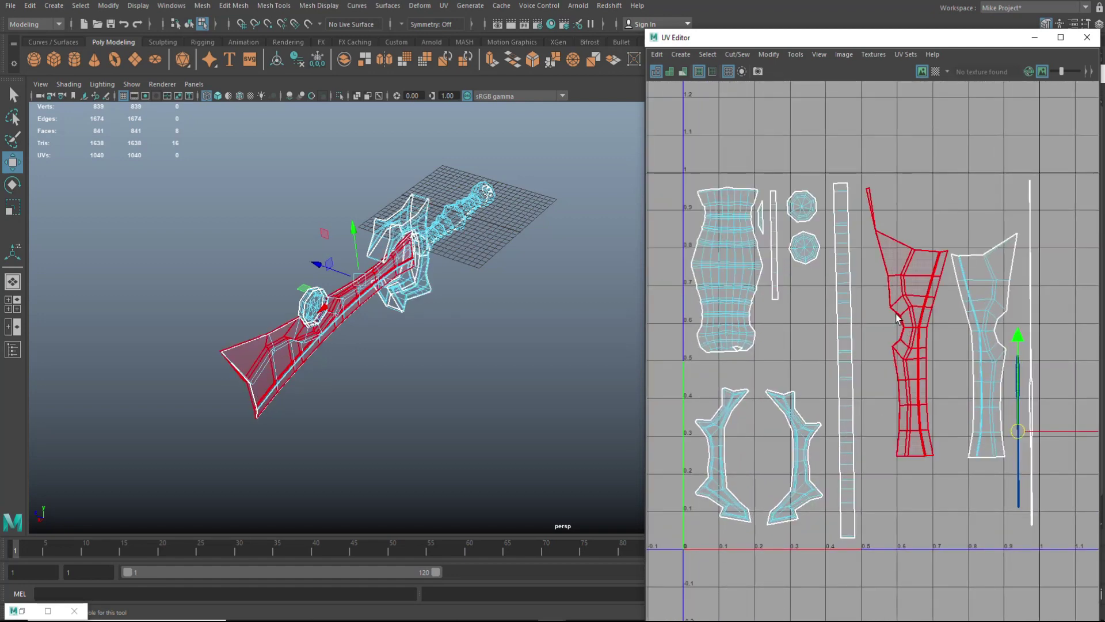
Step: Cut the narrow corner face at the blade's wide end off its blade-side UV shell
{"action": "left_click", "coordinate": [914, 363]}
{"action": "scroll", "coordinate": [337, 414], "scroll_direction": "up", "scroll_amount": 4}
{"action": "left_click_drag", "start_coordinate": [219, 402], "coordinate": [528, 367], "text": "alt"}
{"action": "scroll", "coordinate": [528, 367], "scroll_direction": "up", "scroll_amount": 3}
{"action": "middle_click_drag", "start_coordinate": [528, 368], "coordinate": [378, 385], "text": "alt"}
{"action": "left_click", "coordinate": [345, 370]}
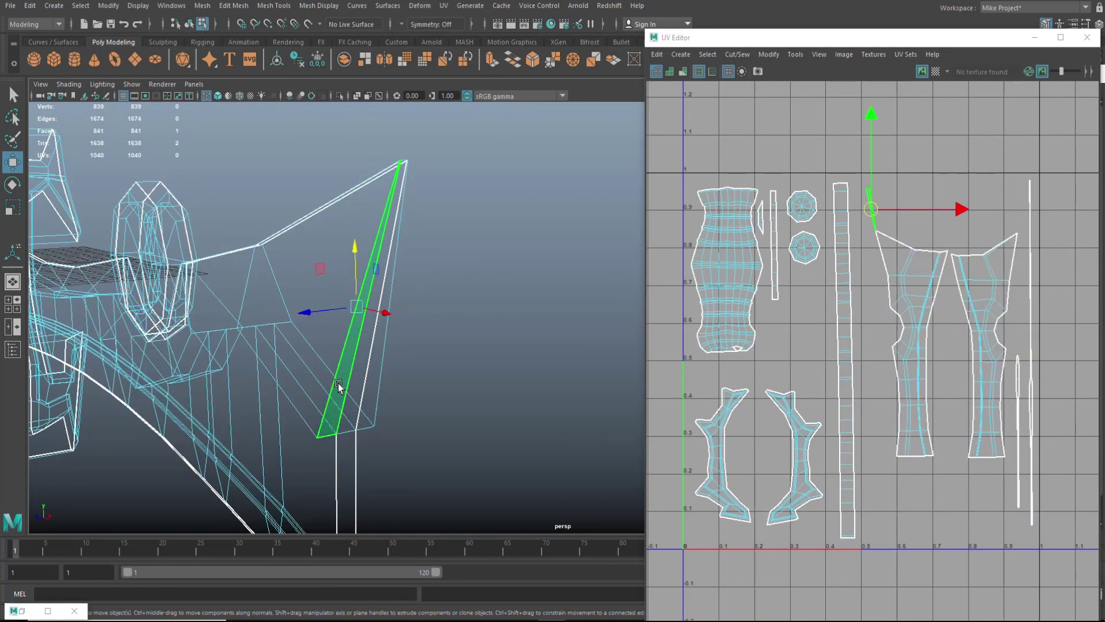
{"action": "key", "text": "f"}
{"action": "scroll", "coordinate": [887, 354], "scroll_direction": "up", "scroll_amount": 10}
{"action": "middle_click_drag", "start_coordinate": [814, 350], "coordinate": [791, 594], "text": "alt"}
{"action": "right_click_drag", "start_coordinate": [815, 375], "coordinate": [862, 501]}
{"action": "double_click", "coordinate": [815, 382]}
{"action": "left_click", "coordinate": [815, 382]}
Step: Unfold the detached corner face and move it away from the blade-side shell
{"action": "right_click_drag", "start_coordinate": [797, 256], "coordinate": [835, 616]}
{"action": "left_click", "coordinate": [793, 240]}
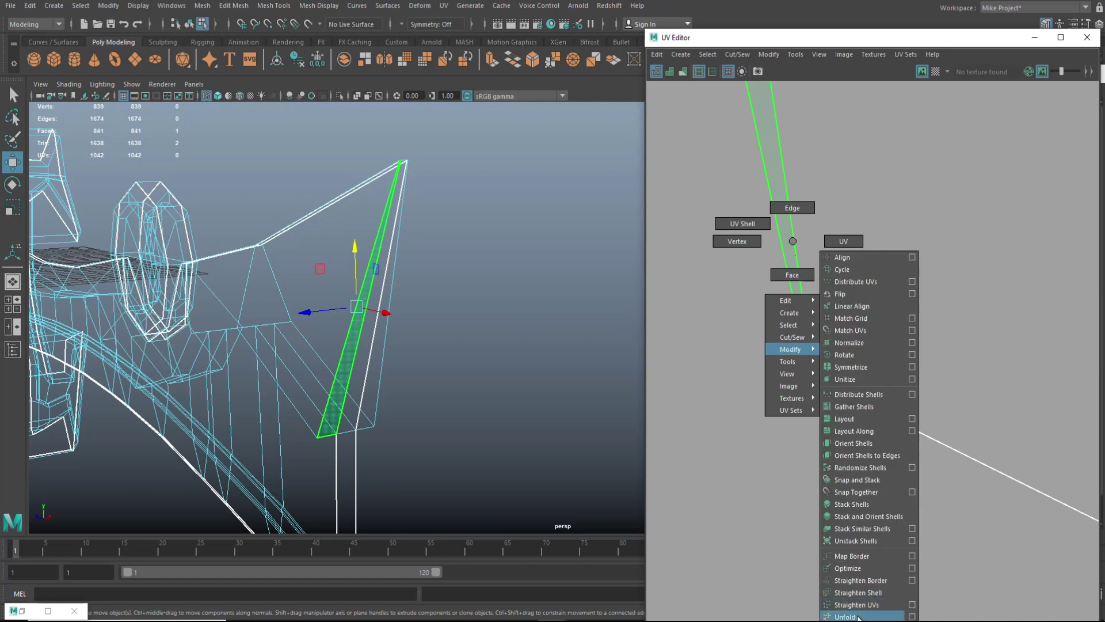
{"action": "scroll", "coordinate": [807, 343], "scroll_direction": "down", "scroll_amount": 7}
{"action": "left_click_drag", "start_coordinate": [787, 251], "coordinate": [875, 224]}
Step: Try to Move and Sew the detached corner face along one edge, cut it free again and move it aside
{"action": "right_click_drag", "start_coordinate": [862, 141], "coordinate": [853, 108]}
{"action": "left_click", "coordinate": [859, 119]}
{"action": "right_click", "coordinate": [859, 120]}
{"action": "scroll", "coordinate": [857, 264], "scroll_direction": "down", "scroll_amount": 7}
{"action": "right_click_drag", "start_coordinate": [860, 235], "coordinate": [925, 426]}
{"action": "scroll", "coordinate": [929, 351], "scroll_direction": "up", "scroll_amount": 7}
{"action": "right_click_drag", "start_coordinate": [810, 224], "coordinate": [875, 354]}
{"action": "left_click", "coordinate": [815, 219]}
{"action": "right_click_drag", "start_coordinate": [838, 172], "coordinate": [797, 158]}
{"action": "left_click", "coordinate": [839, 167]}
{"action": "left_click_drag", "start_coordinate": [839, 167], "coordinate": [892, 157]}
Step: Move and Sew the detached corner face onto the blade's long rim strip along their shared edge
{"action": "right_click_drag", "start_coordinate": [902, 175], "coordinate": [902, 142]}
{"action": "left_click", "coordinate": [891, 178]}
{"action": "scroll", "coordinate": [879, 345], "scroll_direction": "down", "scroll_amount": 5}
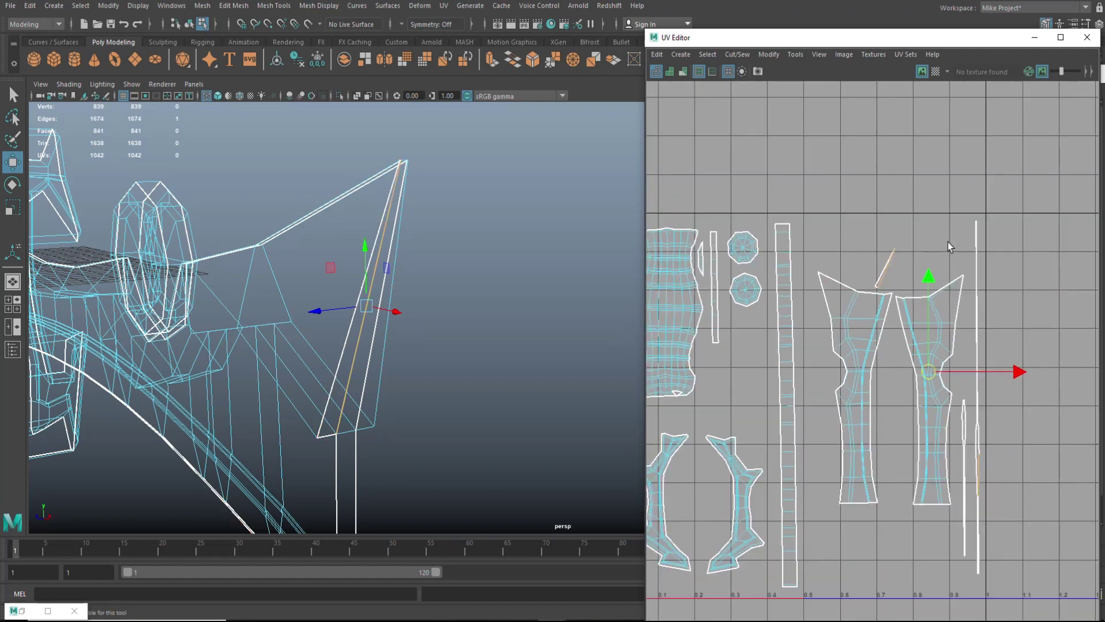
{"action": "left_click", "coordinate": [879, 282]}
{"action": "right_click_drag", "start_coordinate": [880, 283], "coordinate": [835, 302]}
{"action": "key", "text": "f"}
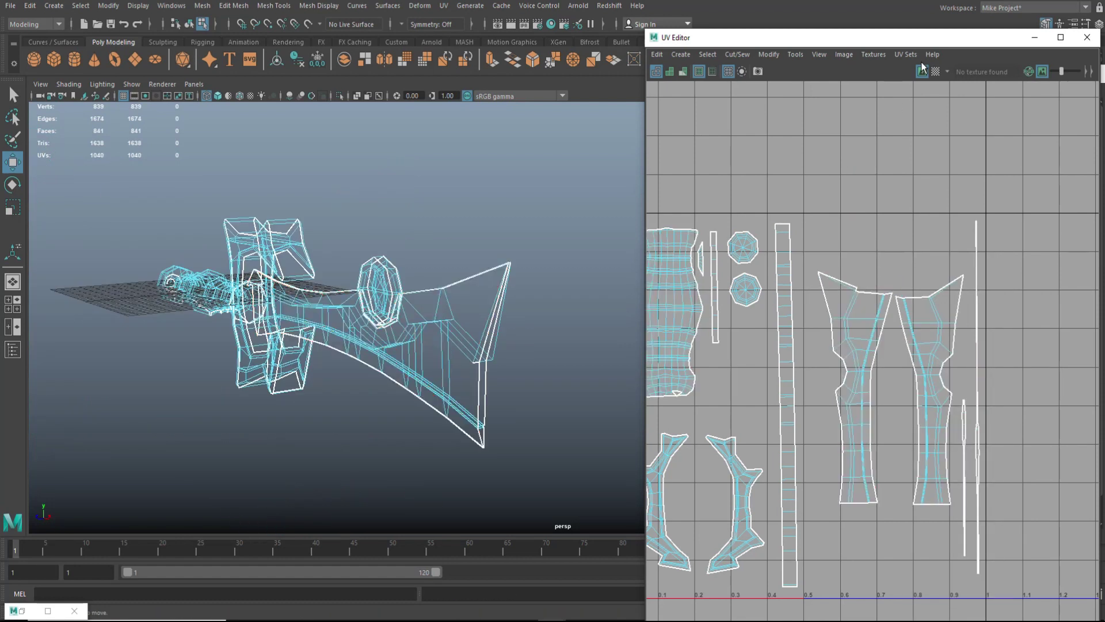
Step: Display the checker map on the shaded sword in the viewport
{"action": "left_click", "coordinate": [936, 72]}
{"action": "key", "text": "5"}
{"action": "mouse_move", "coordinate": [190, 416]}
{"action": "left_mouse_down", "text": "alt"}
{"action": "mouse_move", "coordinate": [326, 431]}
{"action": "mouse_move", "coordinate": [404, 424]}
{"action": "left_mouse_up", "text": "alt"}
{"action": "middle_click_drag", "start_coordinate": [404, 423], "coordinate": [152, 438], "text": "alt"}
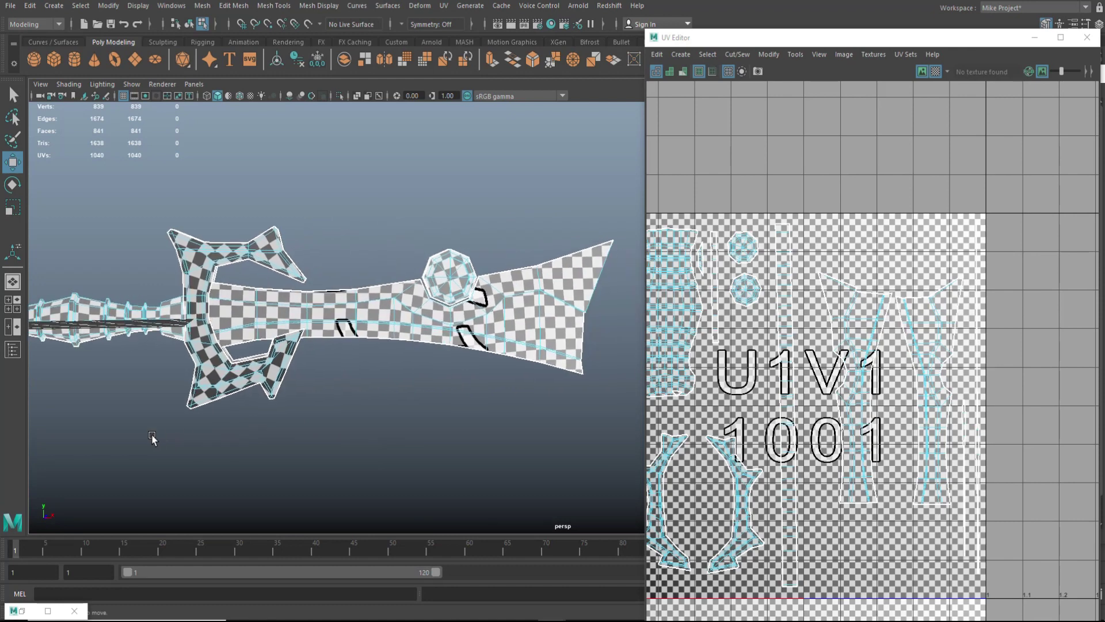
Step: Examine the checker pattern across the whole sword in the orthographic and perspective views
{"action": "key", "text": "space"}
{"action": "key", "text": "space"}
{"action": "scroll", "coordinate": [403, 436], "scroll_direction": "down", "scroll_amount": 4}
{"action": "middle_click_drag", "start_coordinate": [449, 439], "coordinate": [259, 420], "text": "alt"}
{"action": "scroll", "coordinate": [299, 432], "scroll_direction": "down", "scroll_amount": 3}
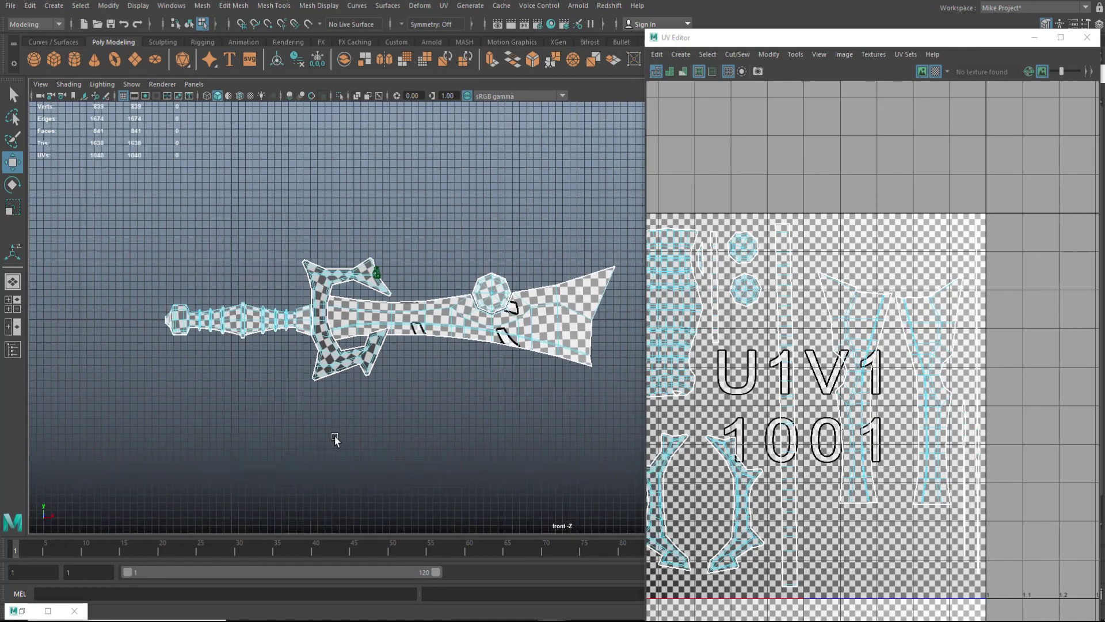
{"action": "middle_click_drag", "start_coordinate": [335, 437], "coordinate": [282, 446], "text": "alt"}
{"action": "key", "text": "space"}
{"action": "scroll", "coordinate": [317, 251], "scroll_direction": "down", "scroll_amount": 5}
{"action": "key", "text": "space"}
{"action": "scroll", "coordinate": [562, 434], "scroll_direction": "down", "scroll_amount": 3}
{"action": "key", "text": "space"}
{"action": "key", "text": "space"}
{"action": "scroll", "coordinate": [597, 287], "scroll_direction": "down", "scroll_amount": 4}
{"action": "left_click_drag", "start_coordinate": [597, 287], "coordinate": [423, 283], "text": "alt"}
{"action": "scroll", "coordinate": [864, 384], "scroll_direction": "down", "scroll_amount": 5}
Step: Move the tiny four-face shell from the hilt's end into the U1V1 tile, just below the two round cap shells
{"action": "left_click_drag", "start_coordinate": [908, 584], "coordinate": [862, 486]}
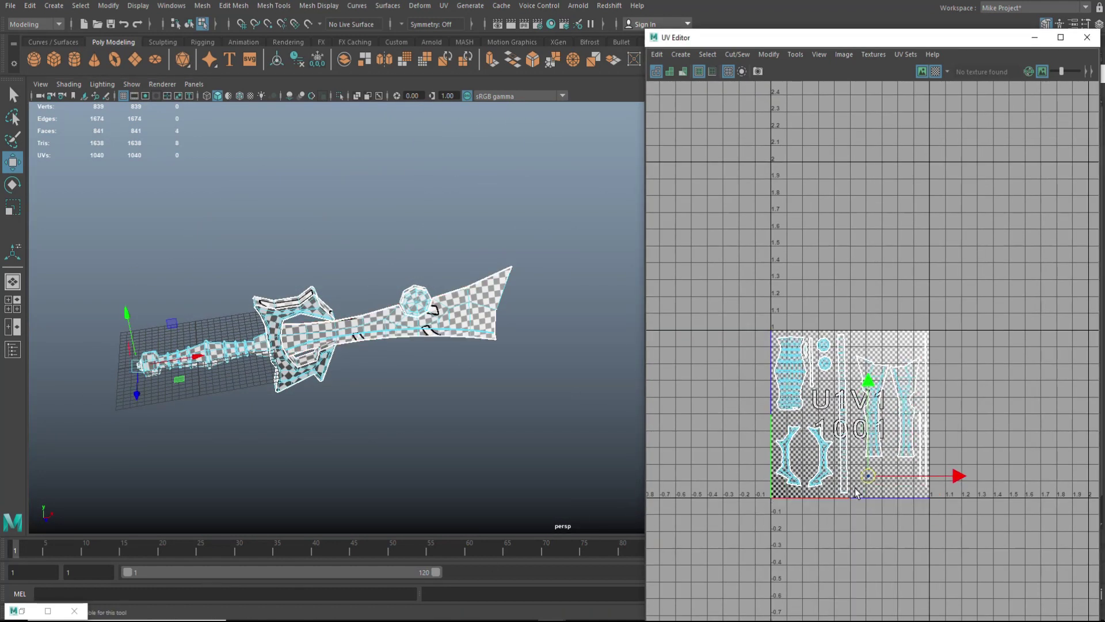
{"action": "key", "text": "f"}
{"action": "scroll", "coordinate": [839, 481], "scroll_direction": "down", "scroll_amount": 5}
{"action": "left_click", "coordinate": [936, 72]}
{"action": "scroll", "coordinate": [930, 252], "scroll_direction": "up", "scroll_amount": 2}
{"action": "left_click", "coordinate": [757, 447]}
{"action": "scroll", "coordinate": [834, 391], "scroll_direction": "down", "scroll_amount": 3}
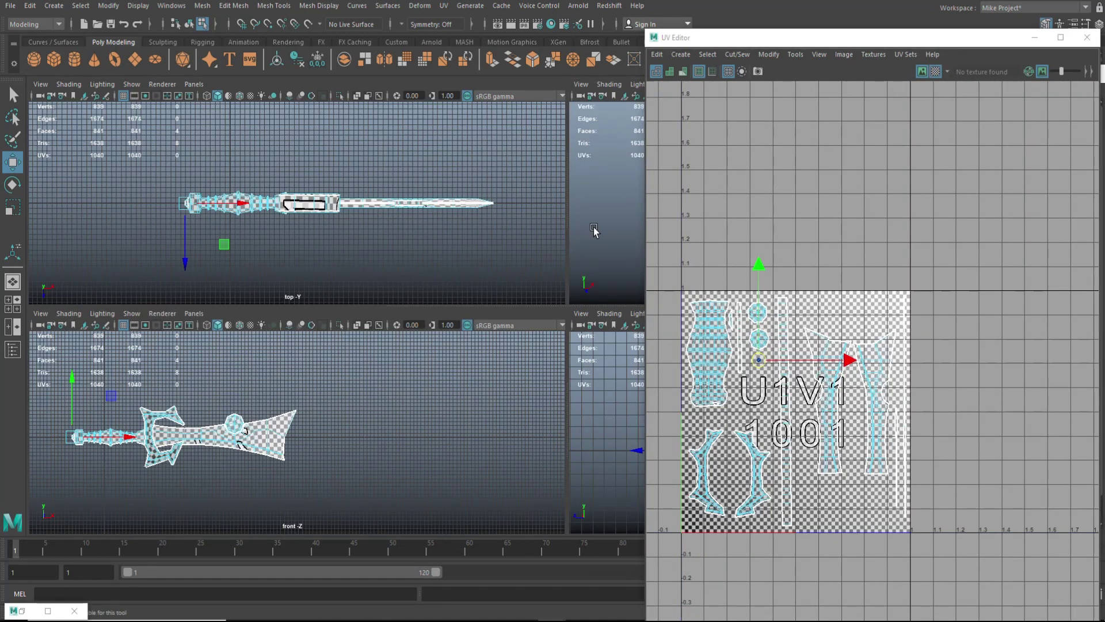
{"action": "key", "text": "space"}
{"action": "left_click_drag", "start_coordinate": [439, 426], "coordinate": [418, 481], "text": "alt"}
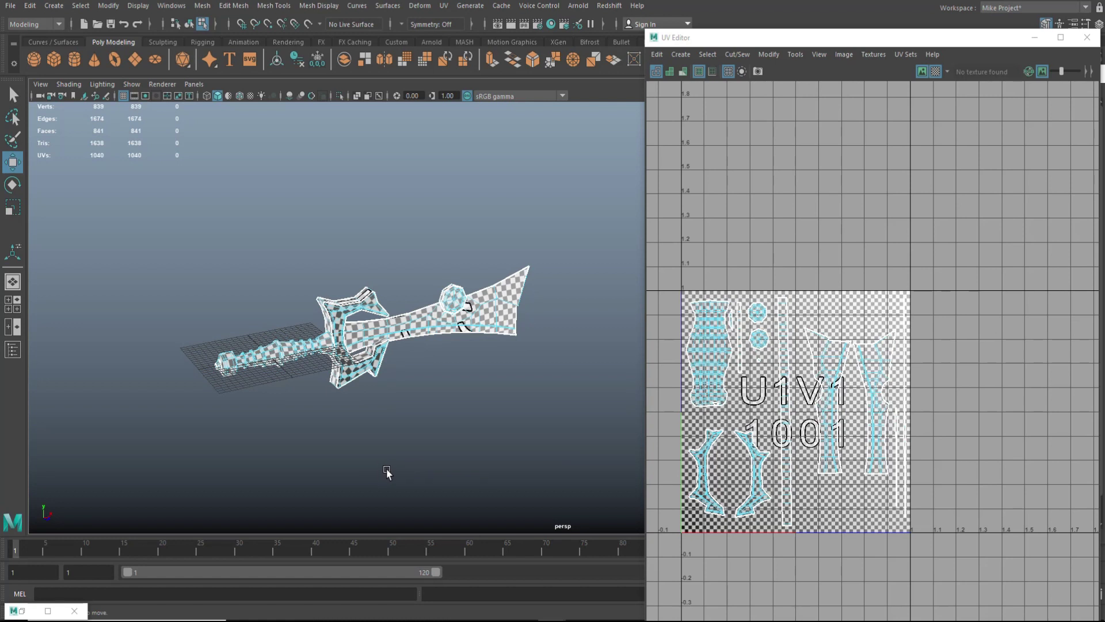